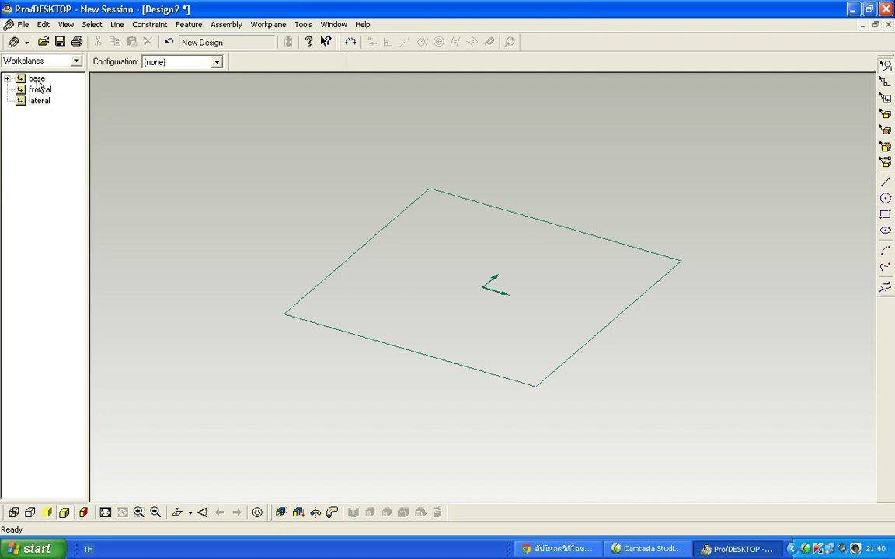
# Create a new sketch named "พื้นโต๊ะ" on the base workplane, keeping it filled.
pyautogui.scroll(-2, 576, 247)
pyautogui.scroll(4, 612, 200)
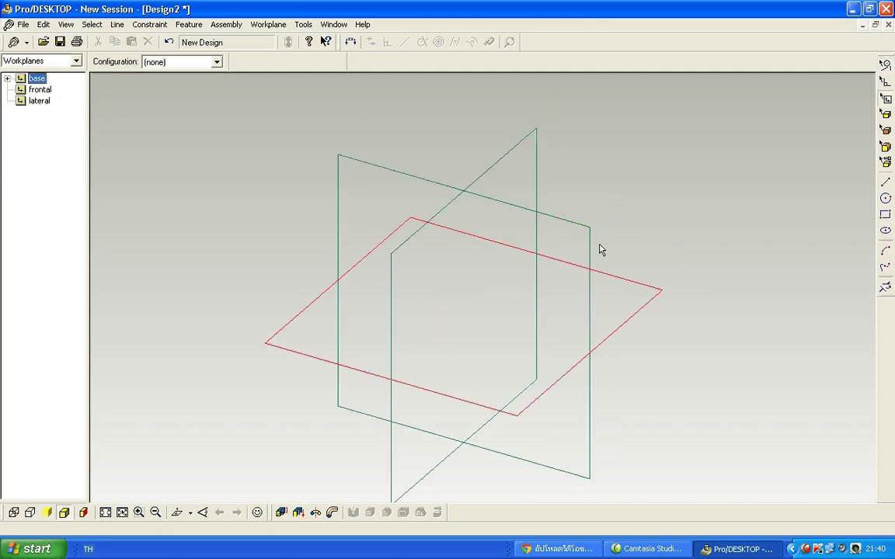
pyautogui.scroll(-1, 601, 258)
pyautogui.scroll(1, 601, 277)
pyautogui.click(602, 275)
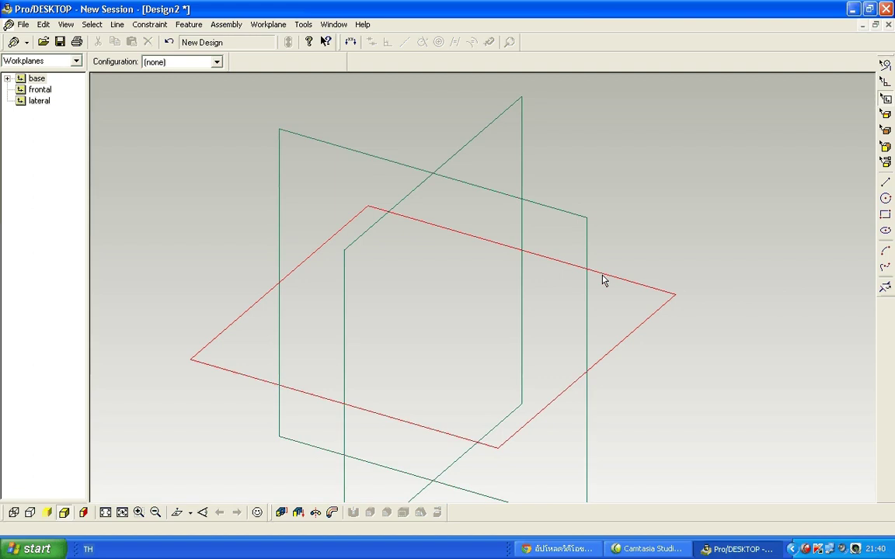
pyautogui.rightClick(603, 279)
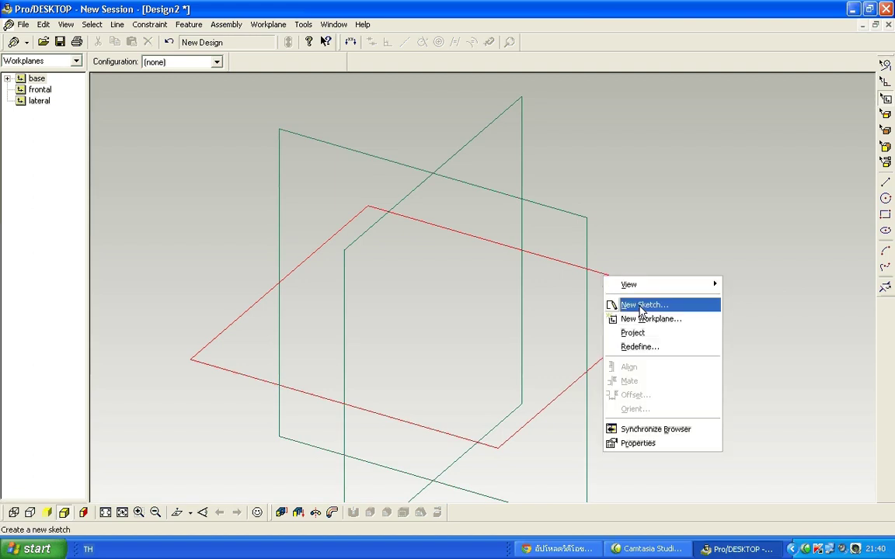
pyautogui.click(627, 304)
pyautogui.moveTo(415, 185); pyautogui.dragTo(583, 215)
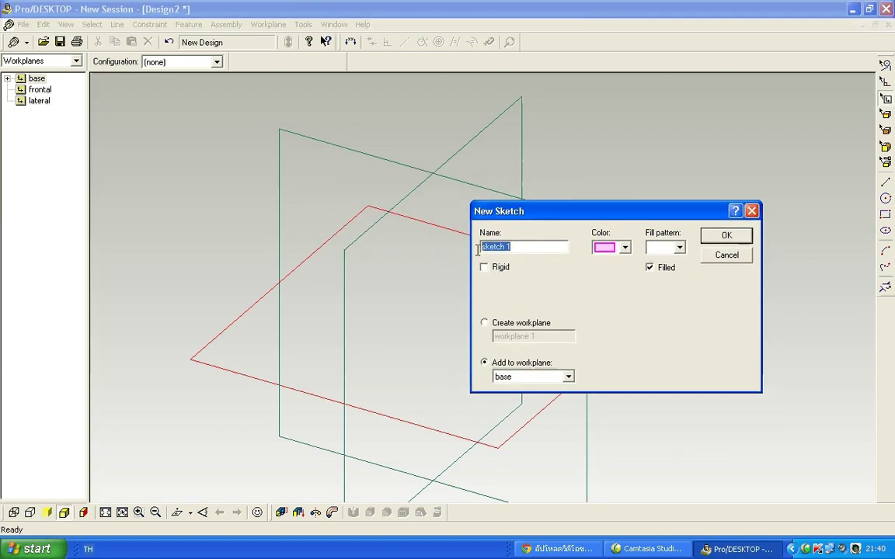
pyautogui.write('w')
pyautogui.write('ื้น')
pyautogui.write('โต')
pyautogui.moveTo(585, 210); pyautogui.dragTo(574, 147)
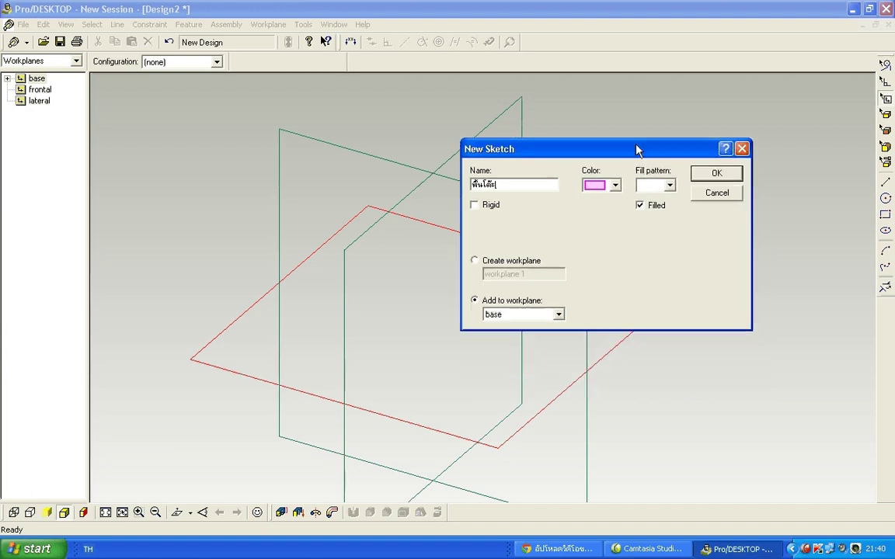
pyautogui.click(714, 173)
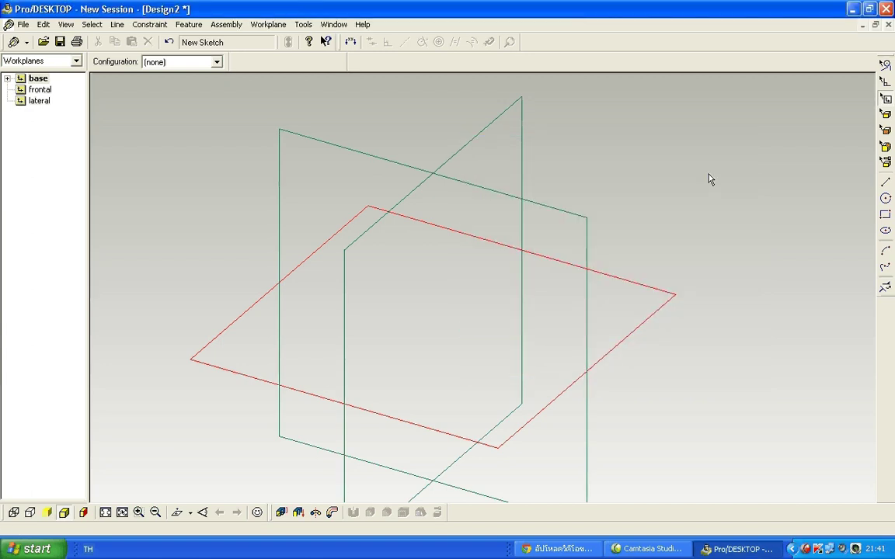
# View the base workplane face-on and draw a square of about 240 by 240 mm centred on the origin.
pyautogui.hotkey('shift', 'w')
pyautogui.scroll(-6, 686, 322)
pyautogui.scroll(3, 764, 365)
pyautogui.scroll(-3, 765, 370)
pyautogui.scroll(4, 765, 370)
pyautogui.scroll(-2, 749, 375)
pyautogui.scroll(2, 761, 385)
pyautogui.scroll(-2, 759, 387)
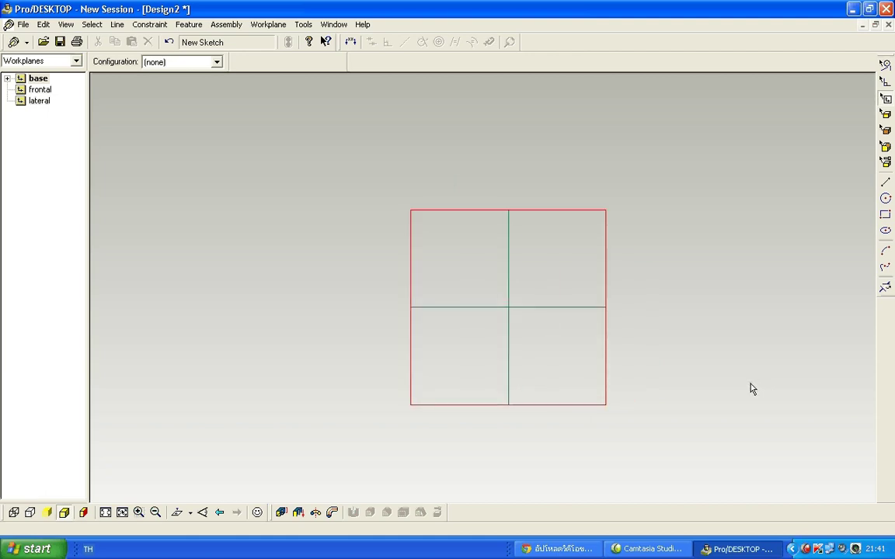
pyautogui.scroll(-1, 738, 388)
pyautogui.scroll(2, 699, 387)
pyautogui.scroll(-1, 695, 388)
pyautogui.scroll(1, 632, 361)
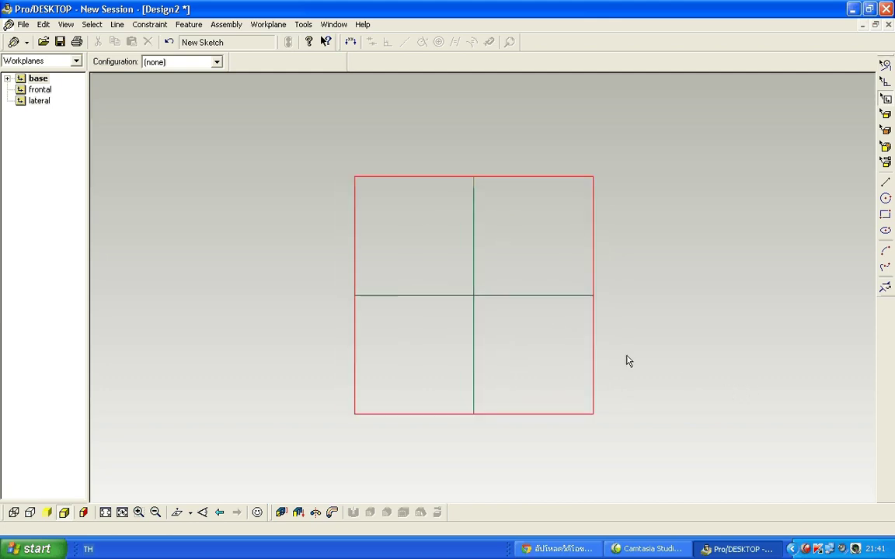
pyautogui.click(884, 216)
pyautogui.moveTo(354, 177); pyautogui.dragTo(594, 413)
# Dimension the square's upper edge and left edge, placing both dimensions outside the profile.
pyautogui.scroll(-2, 638, 335)
pyautogui.scroll(1, 691, 323)
pyautogui.scroll(-1, 690, 323)
pyautogui.scroll(2, 686, 323)
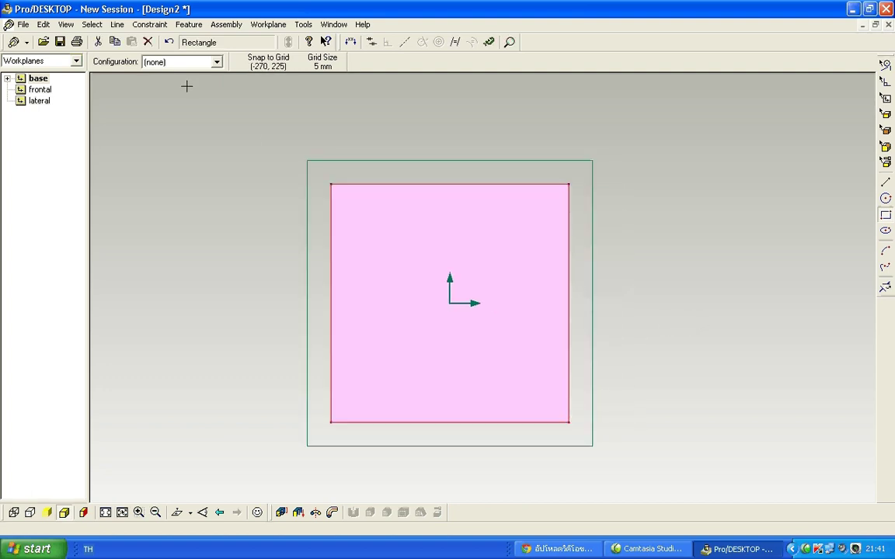
pyautogui.click(147, 30)
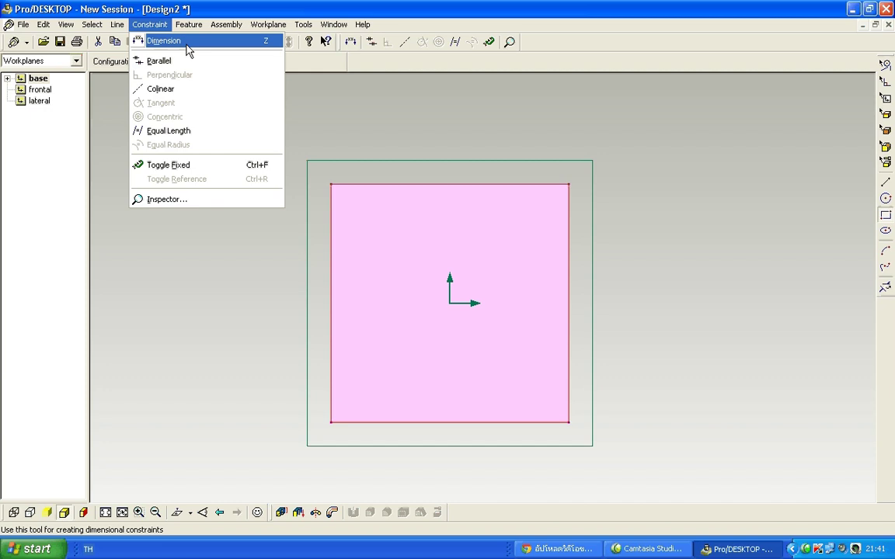
pyautogui.click(188, 49)
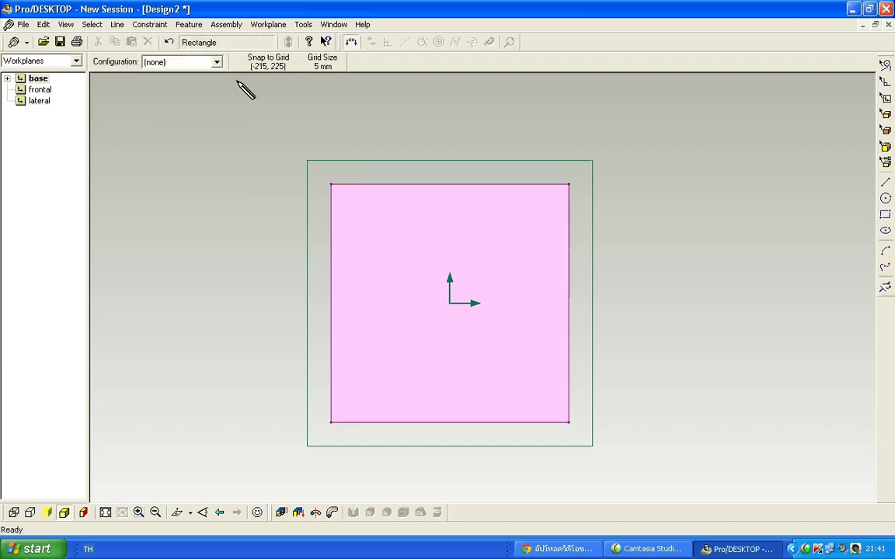
pyautogui.moveTo(439, 188); pyautogui.dragTo(439, 146)
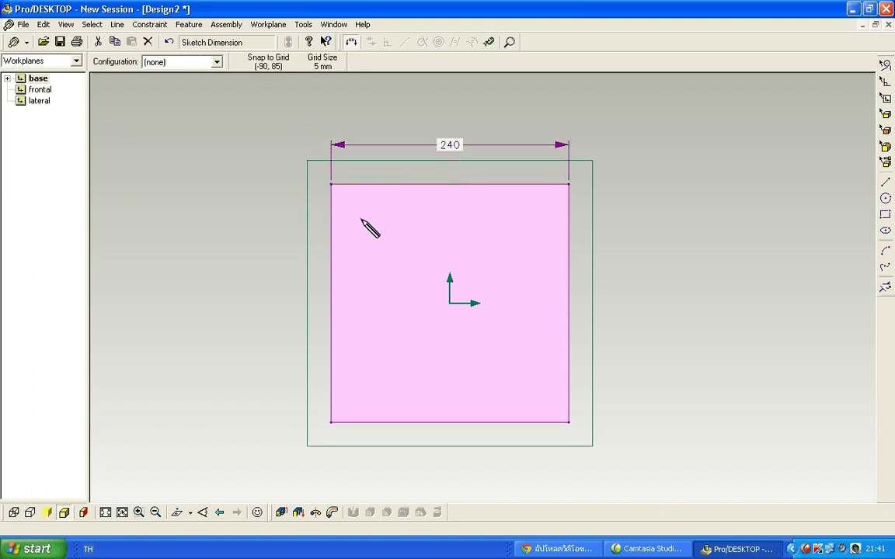
pyautogui.moveTo(333, 245); pyautogui.dragTo(292, 248)
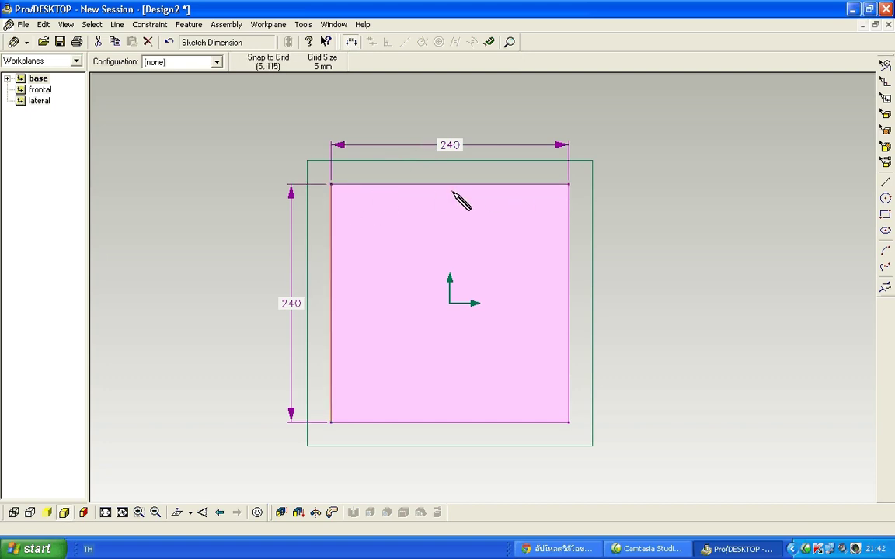
# Name the vertical dimension "กว้าง" and set its length to 500 mm.
pyautogui.click(293, 305)
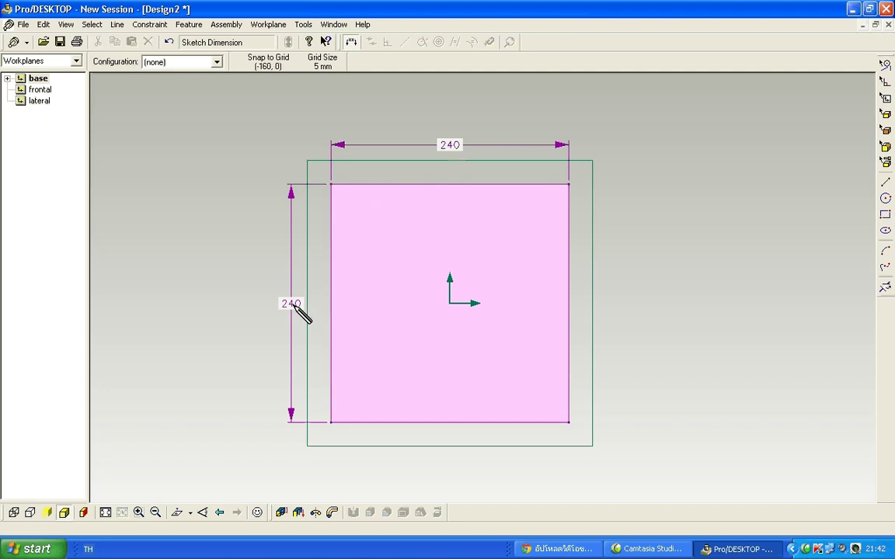
pyautogui.click(293, 307)
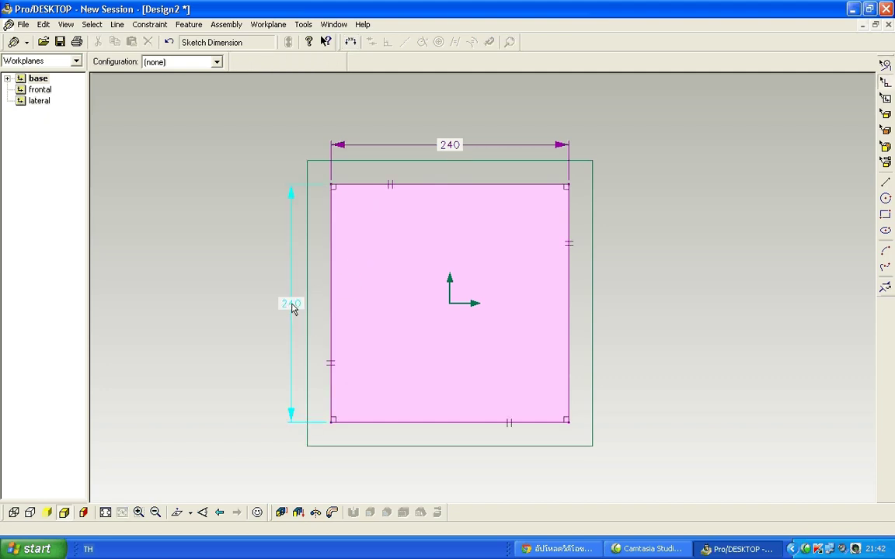
pyautogui.doubleClick(293, 307)
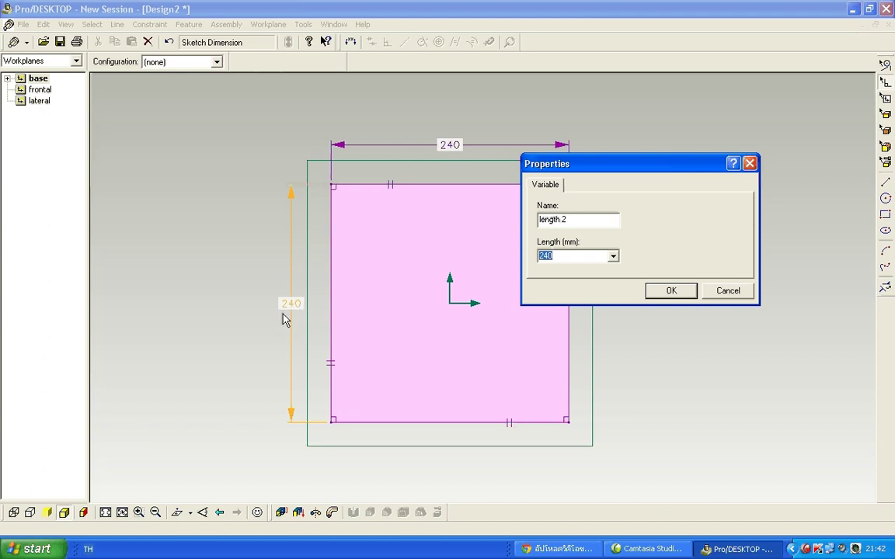
pyautogui.moveTo(576, 165); pyautogui.dragTo(509, 203)
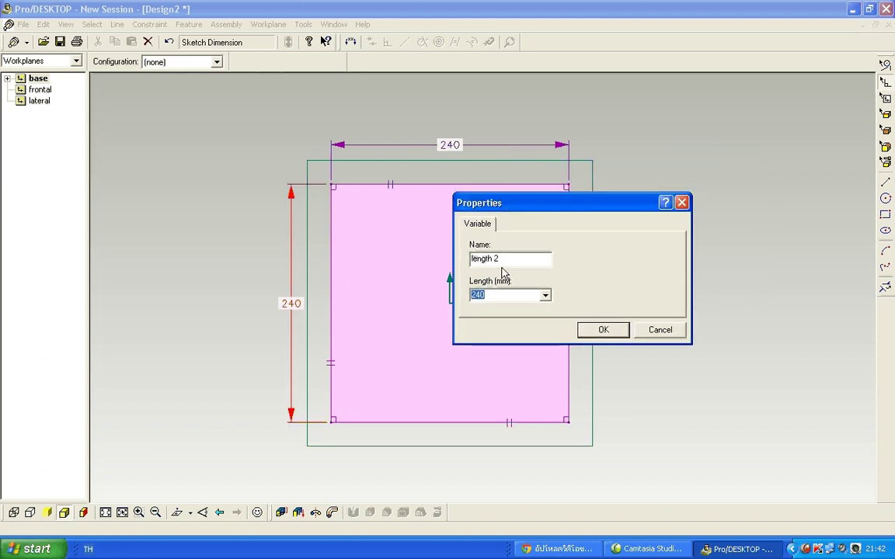
pyautogui.moveTo(501, 260); pyautogui.dragTo(465, 264)
pyautogui.write('กว้าง')
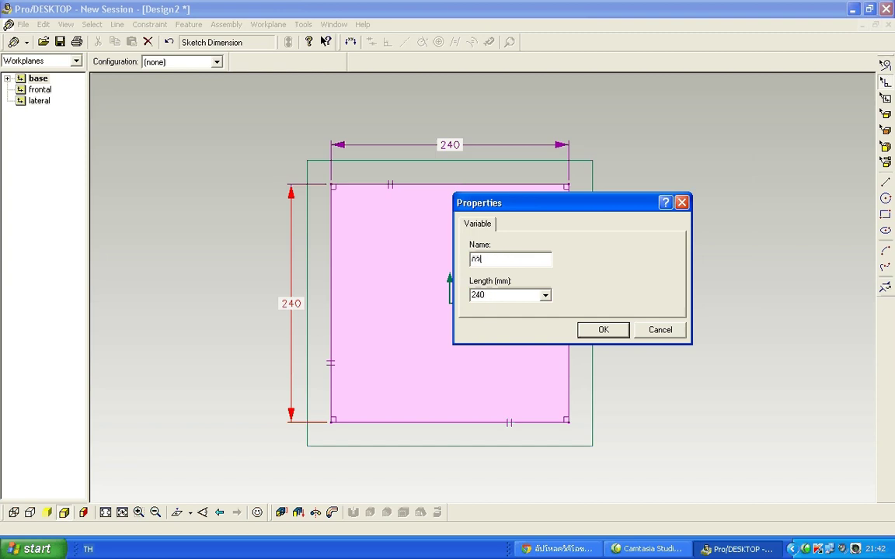
pyautogui.doubleClick(495, 294)
pyautogui.write('50')
pyautogui.doubleClick(471, 296)
pyautogui.click(492, 295)
pyautogui.moveTo(494, 294); pyautogui.dragTo(463, 296)
pyautogui.click(492, 294)
pyautogui.click(598, 332)
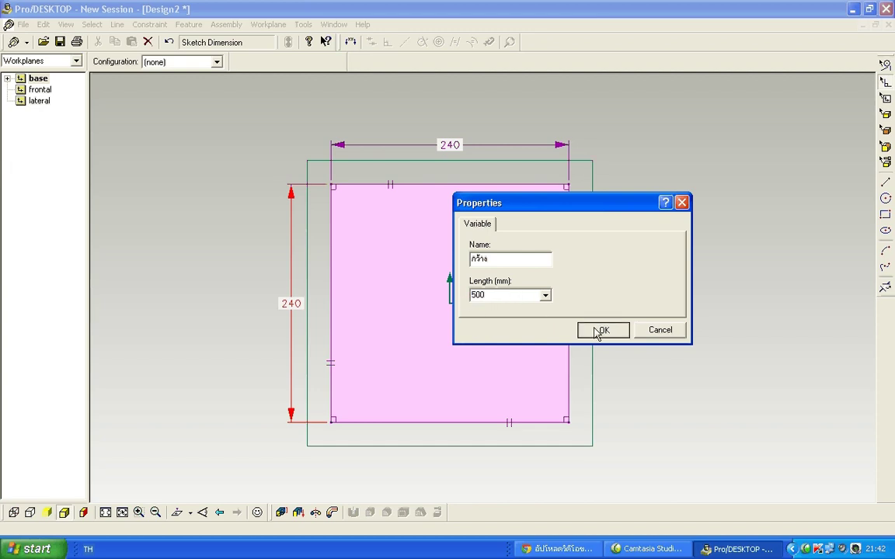
# Name the horizontal dimension "ยาว" and set its length to 1000 mm.
pyautogui.scroll(-5, 599, 266)
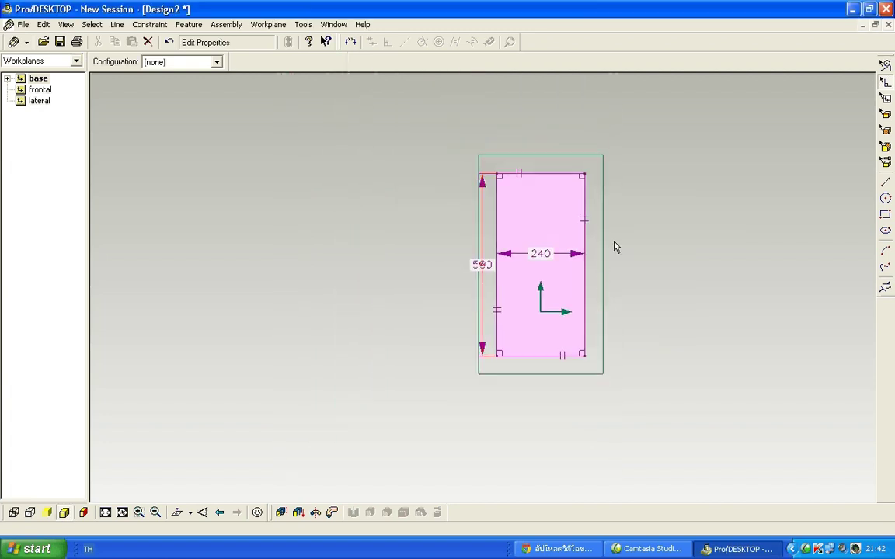
pyautogui.scroll(2, 736, 177)
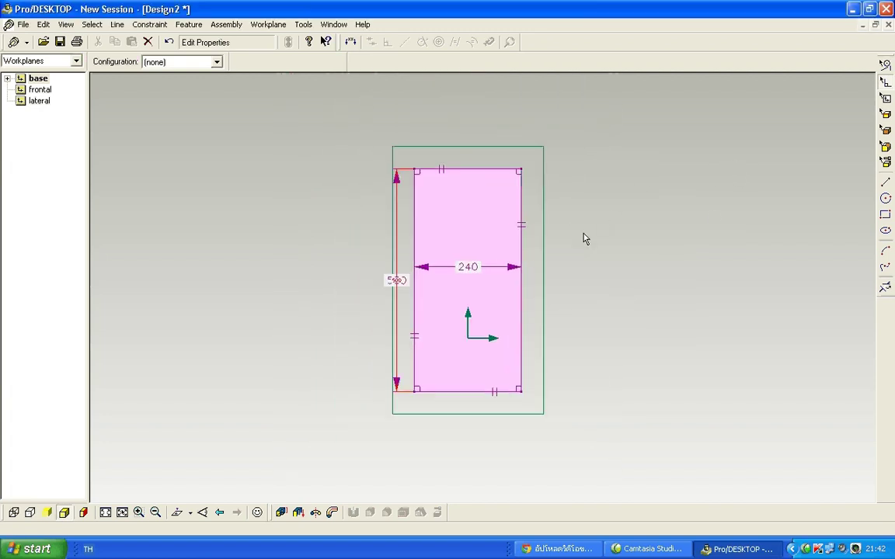
pyautogui.scroll(1, 579, 241)
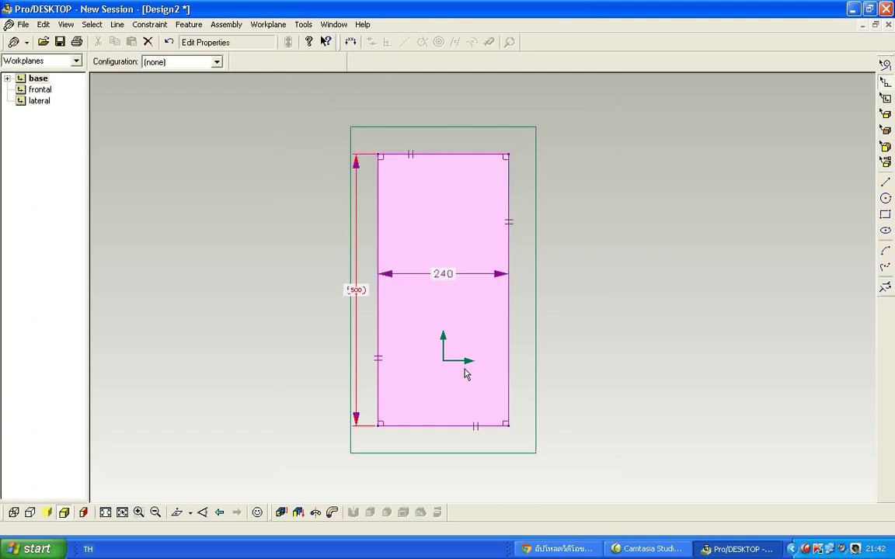
pyautogui.doubleClick(451, 281)
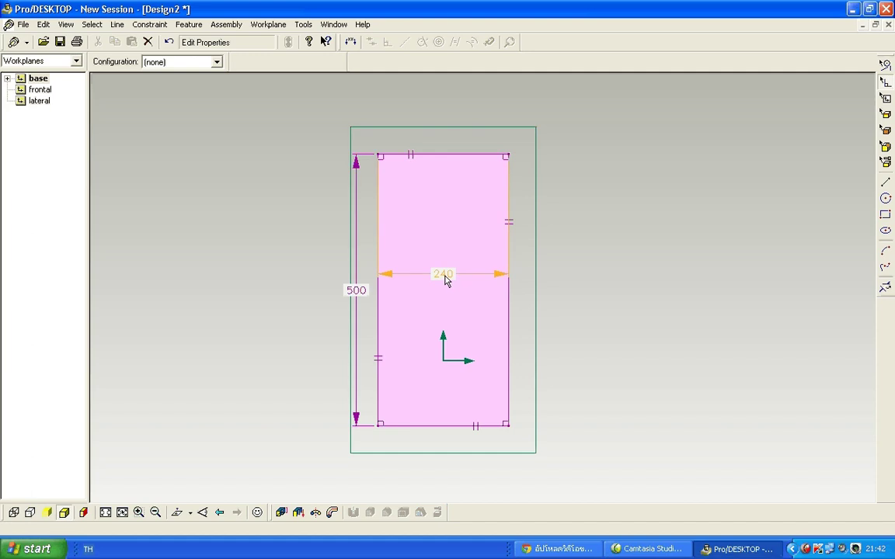
pyautogui.moveTo(511, 206)
pyautogui.mouseDown()
pyautogui.moveTo(639, 189)
pyautogui.moveTo(618, 190)
pyautogui.mouseUp()
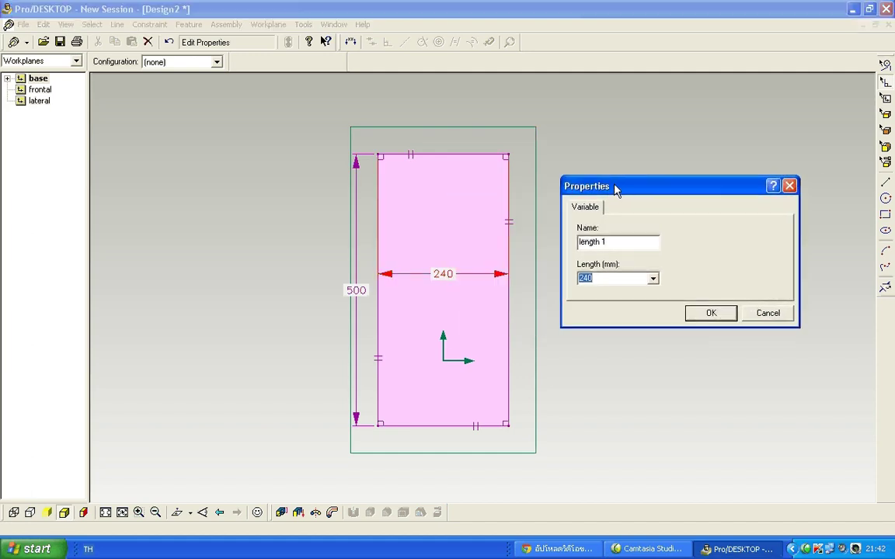
pyautogui.hotkey('shift', 'Tab')
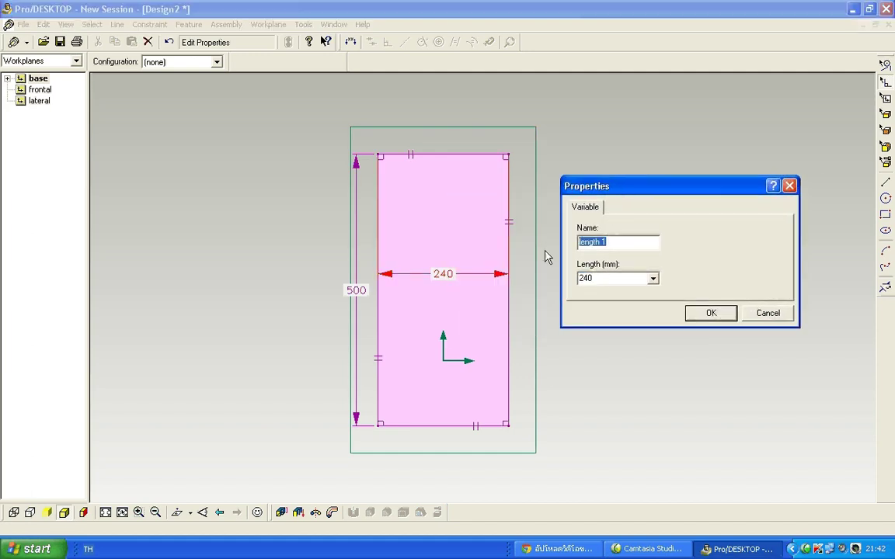
pyautogui.write('ยาว')
pyautogui.press('Tab')
pyautogui.write('1')
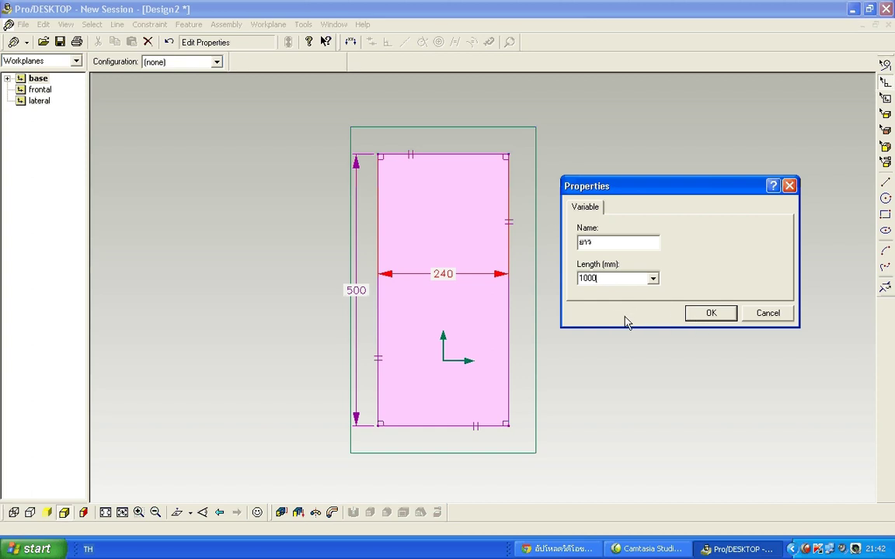
pyautogui.click(709, 313)
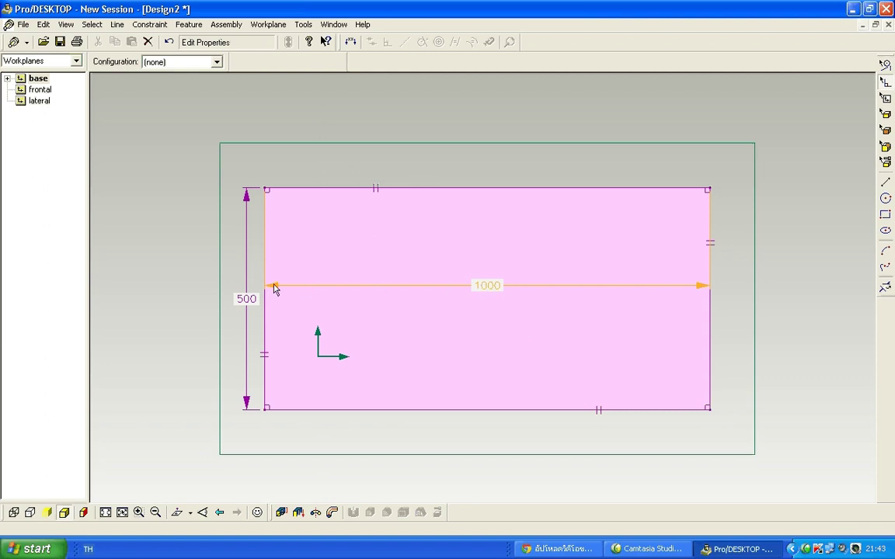
# Set the units for both model distances and paper distances to Centimeters (cm).
pyautogui.click(496, 293)
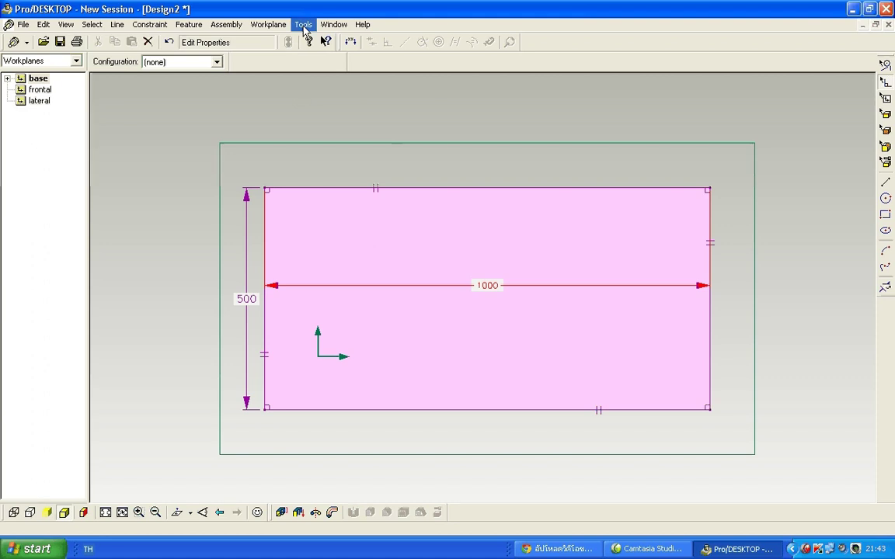
pyautogui.click(303, 26)
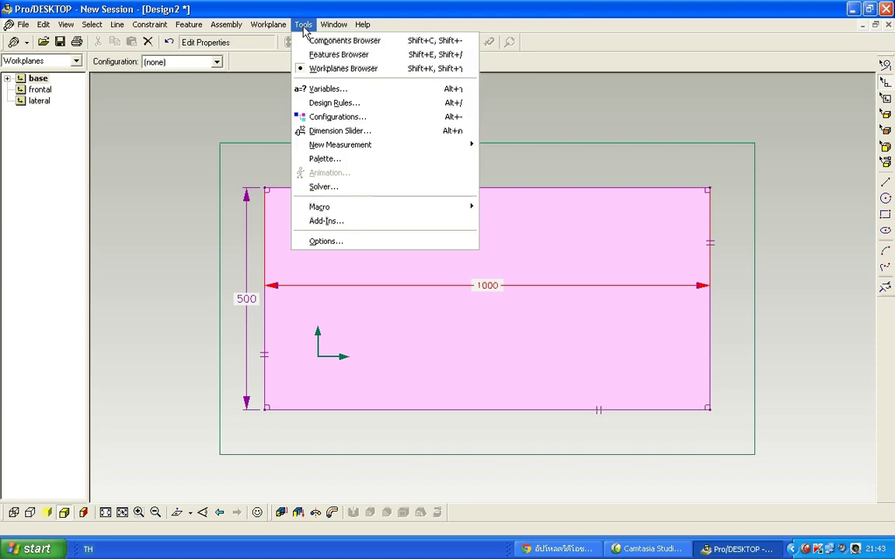
pyautogui.click(326, 241)
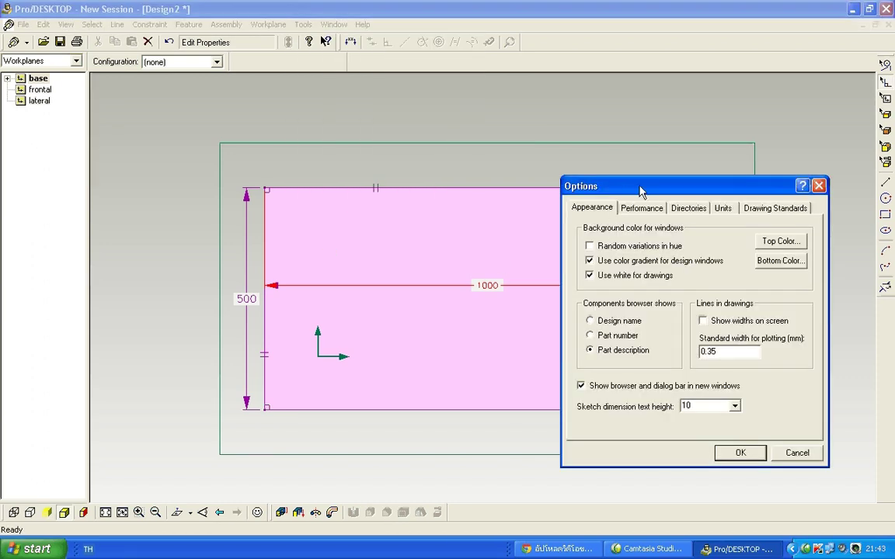
pyautogui.moveTo(642, 183); pyautogui.dragTo(590, 148)
pyautogui.click(669, 165)
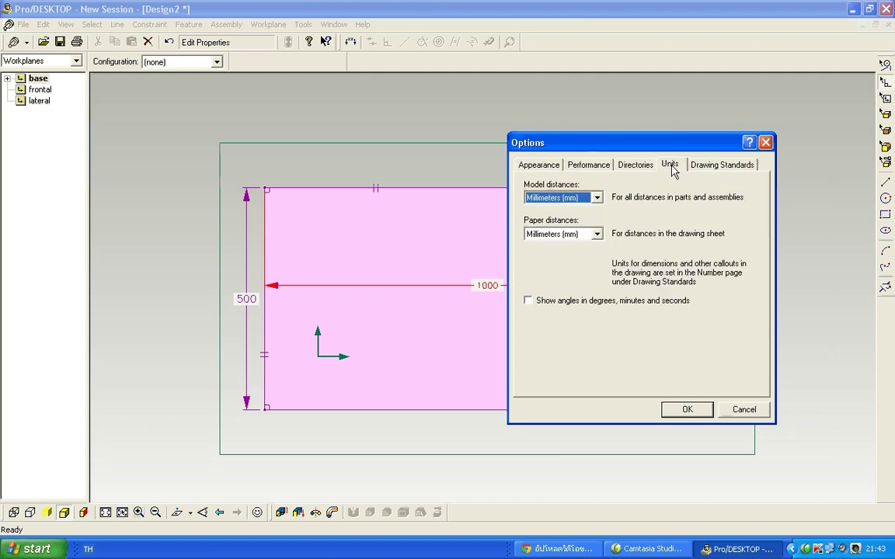
pyautogui.click(597, 197)
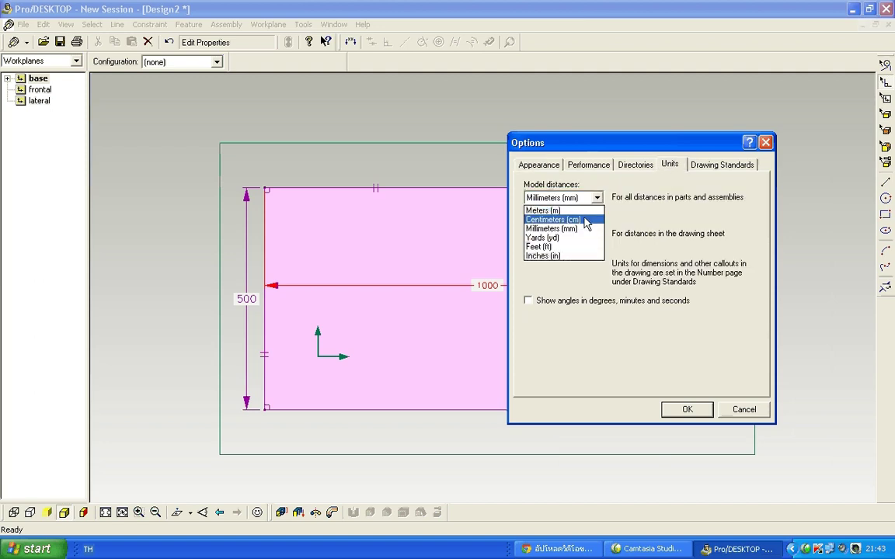
pyautogui.click(594, 216)
pyautogui.click(596, 234)
pyautogui.click(528, 254)
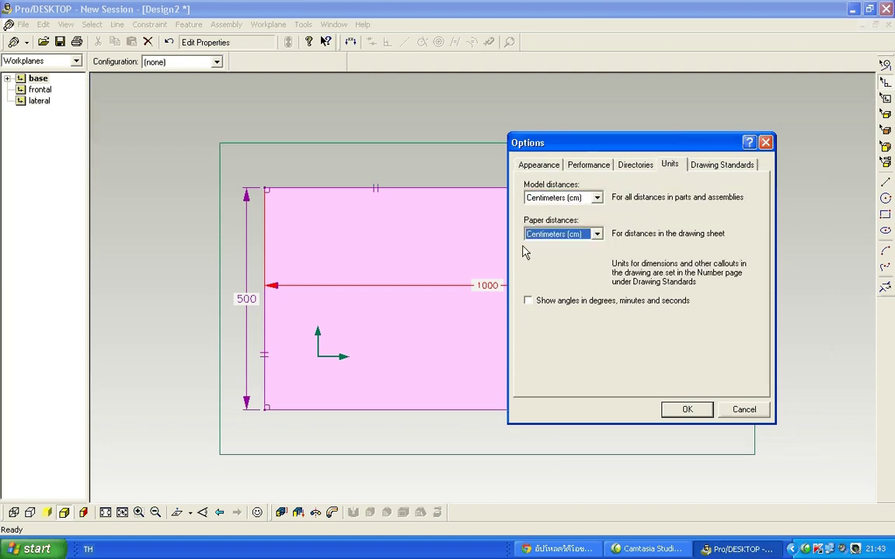
pyautogui.click(684, 409)
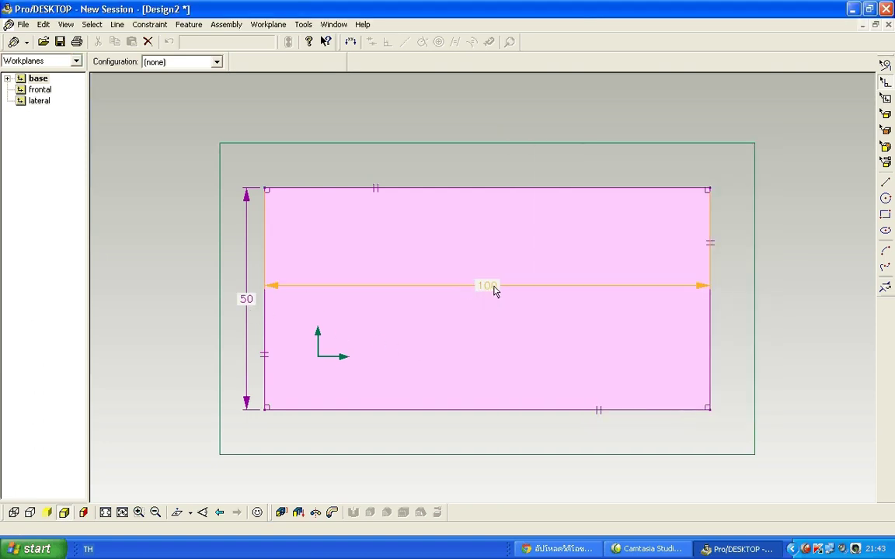
# Move the horizontal dimension from inside the rectangle to just above its upper edge.
pyautogui.doubleClick(499, 292)
pyautogui.click(518, 289)
pyautogui.moveTo(513, 289); pyautogui.dragTo(515, 156)
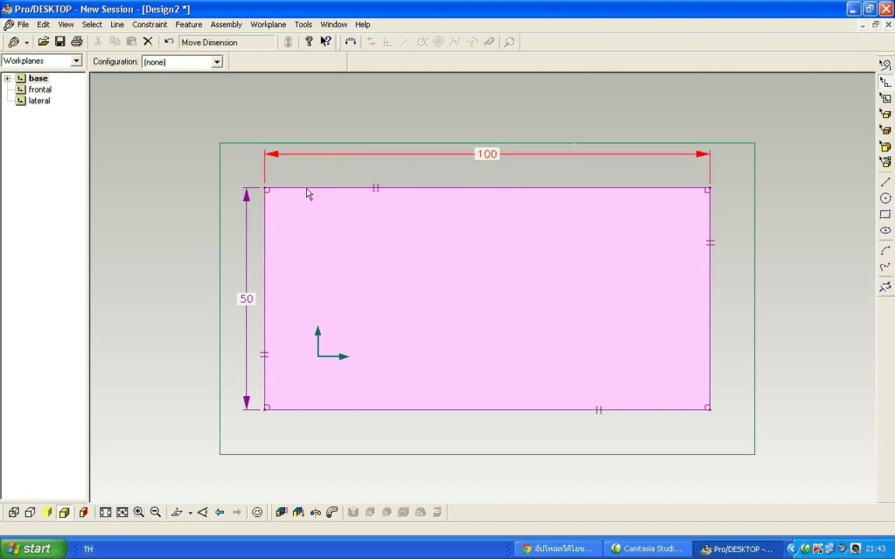
# Examine the dimensioned tabletop sketch from a tilted viewing angle.
pyautogui.click(249, 253)
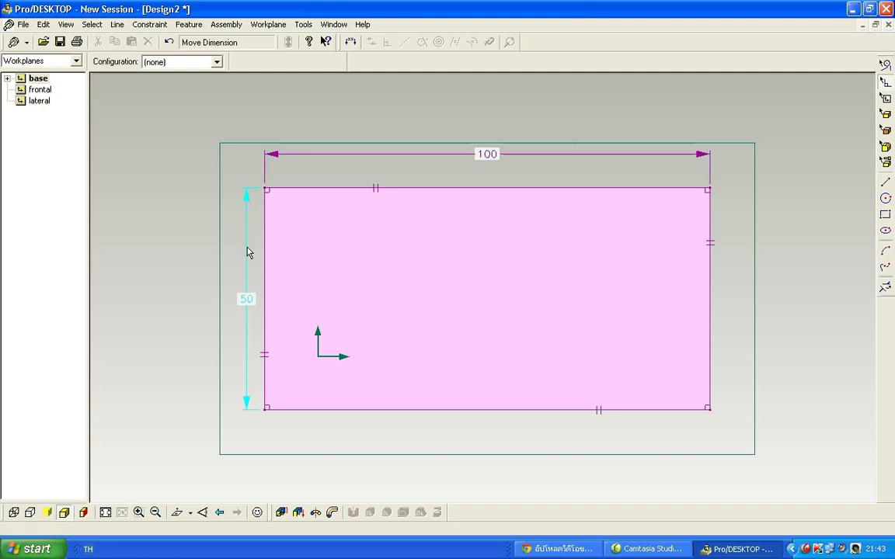
pyautogui.scroll(-2, 393, 281)
pyautogui.scroll(-1, 574, 306)
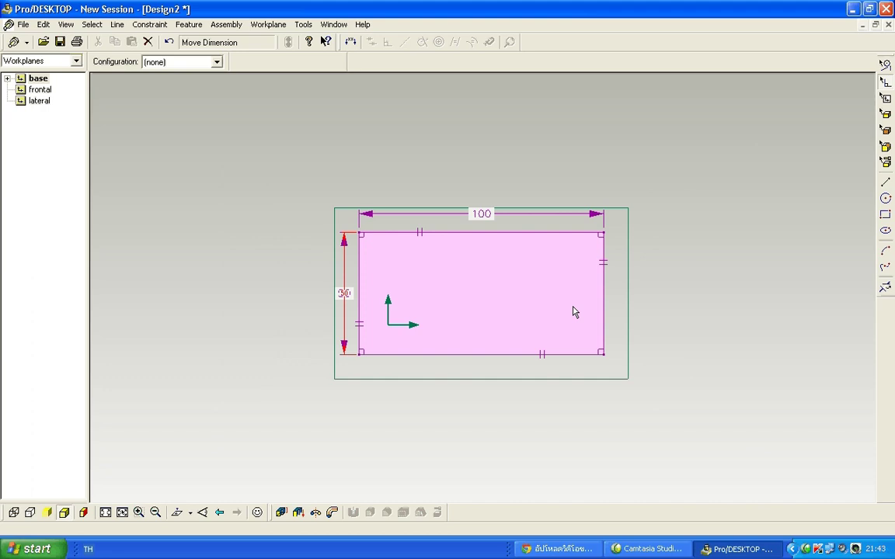
pyautogui.scroll(1, 574, 311)
pyautogui.scroll(1, 573, 312)
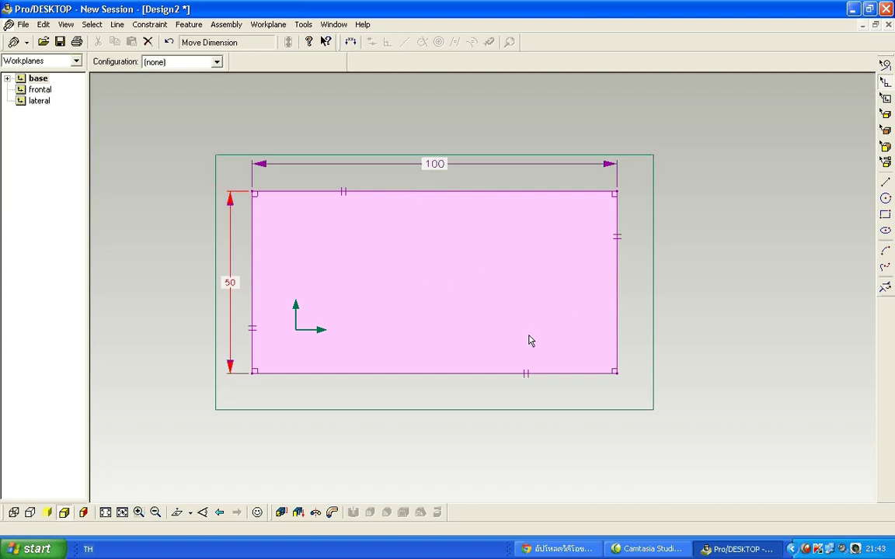
pyautogui.moveTo(507, 341)
pyautogui.mouseDown(button='middle')
pyautogui.moveTo(485, 277)
pyautogui.moveTo(559, 353)
pyautogui.mouseUp(button='middle')
pyautogui.scroll(-2, 559, 350)
pyautogui.scroll(2, 589, 376)
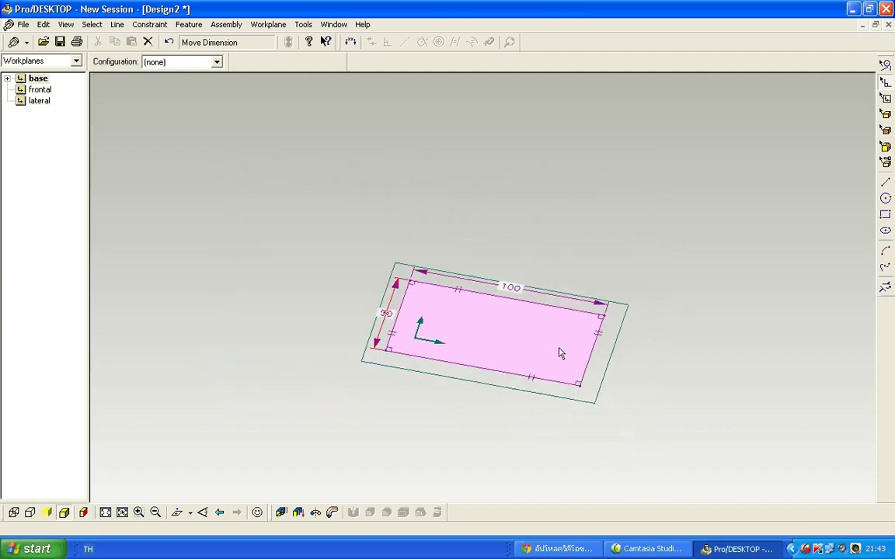
pyautogui.scroll(-2, 588, 371)
pyautogui.scroll(2, 584, 380)
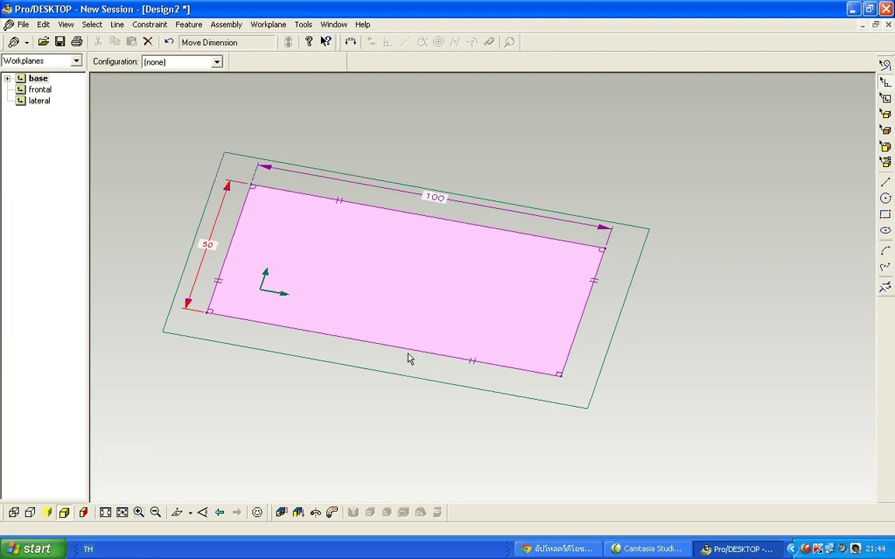
# Extrude the tabletop sketch 2.5 cm below the workplane, adding material.
pyautogui.click(283, 518)
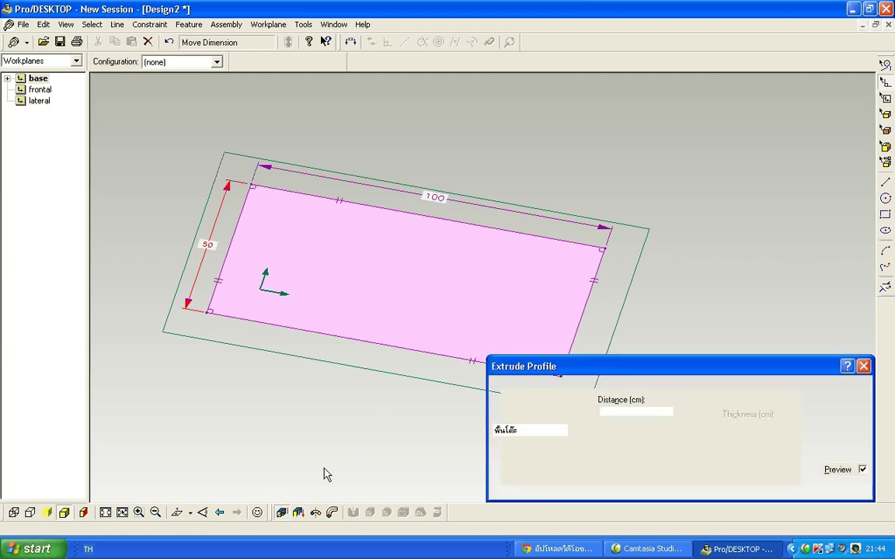
pyautogui.moveTo(582, 362); pyautogui.dragTo(618, 139)
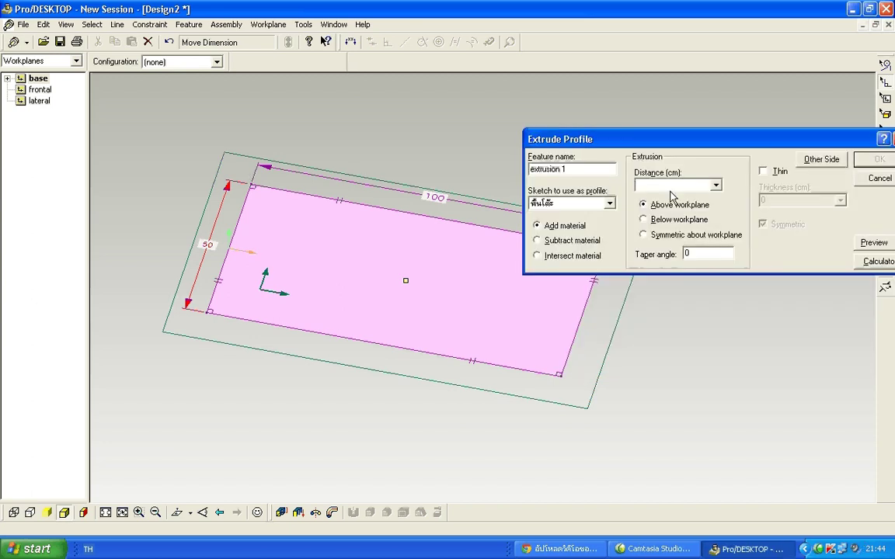
pyautogui.write('2.5')
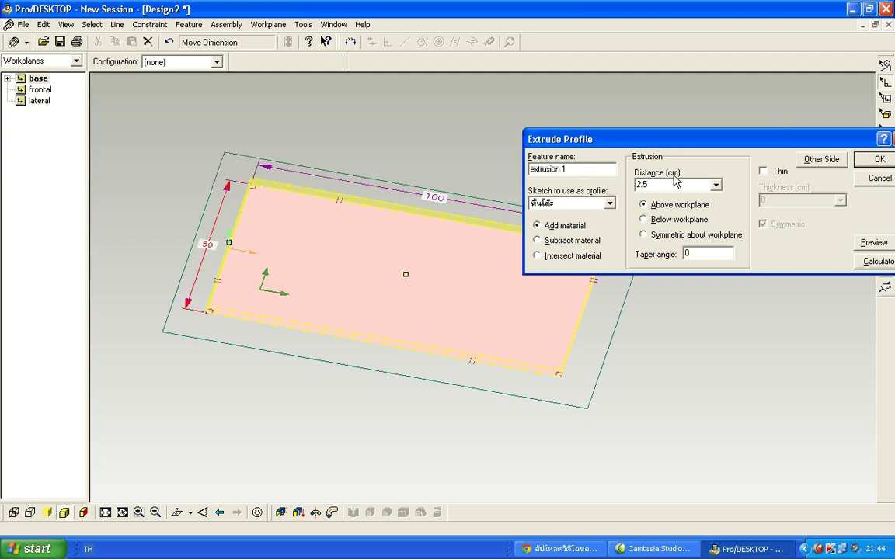
pyautogui.click(643, 221)
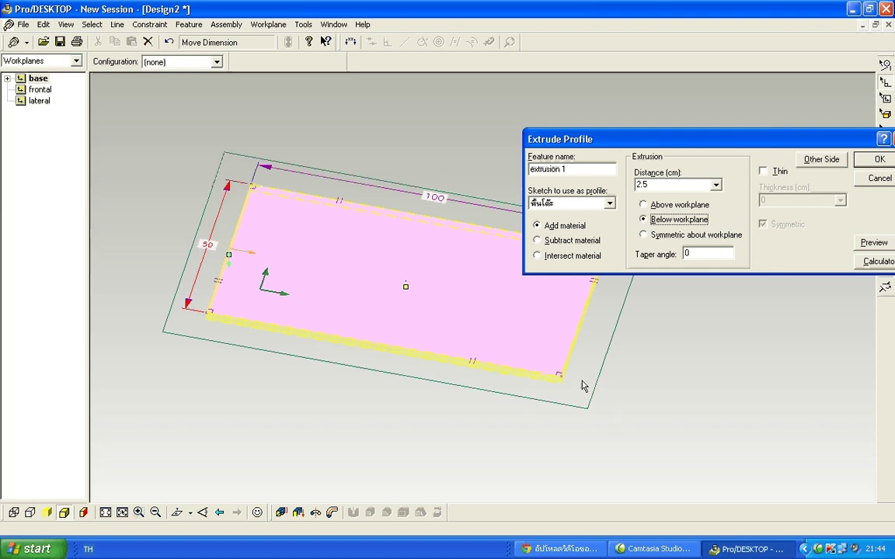
pyautogui.moveTo(619, 356)
pyautogui.mouseDown(button='middle')
pyautogui.moveTo(621, 382)
pyautogui.moveTo(620, 352)
pyautogui.mouseUp(button='middle')
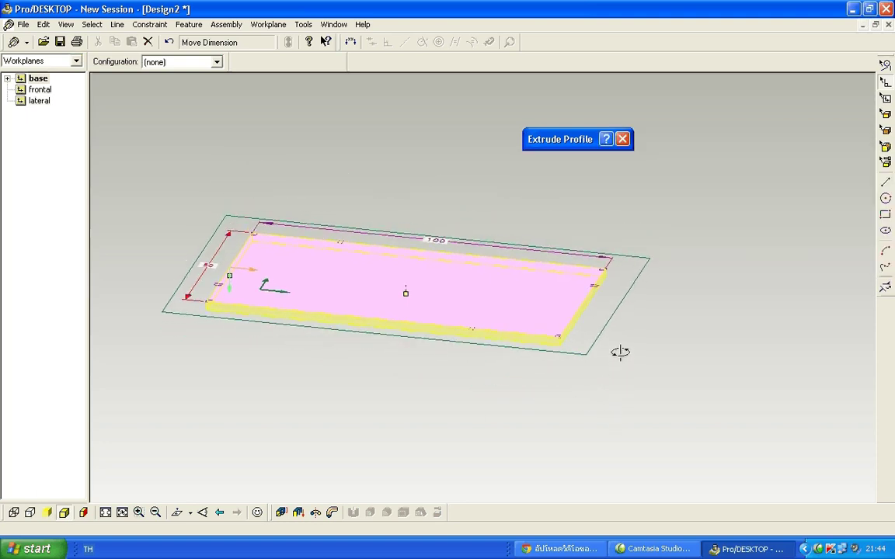
pyautogui.moveTo(605, 138)
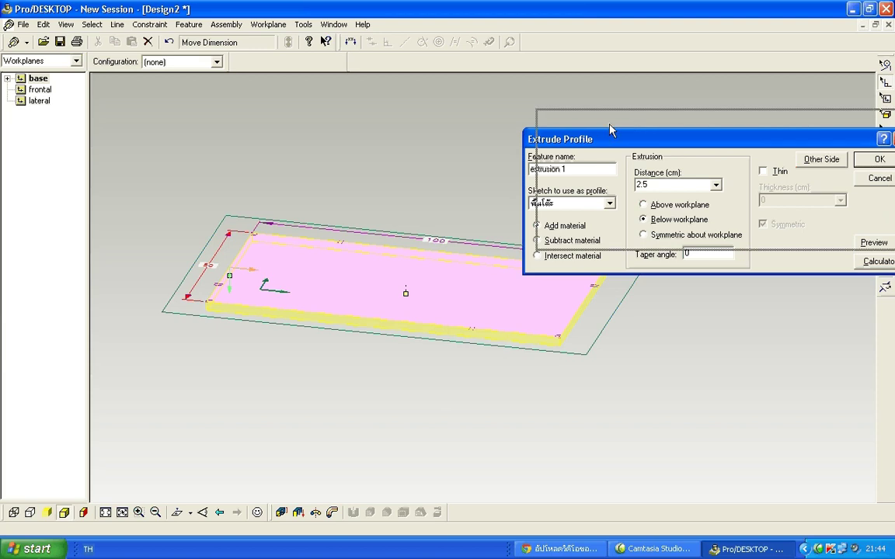
pyautogui.moveTo(605, 138); pyautogui.dragTo(622, 94)
pyautogui.moveTo(711, 90); pyautogui.dragTo(698, 60)
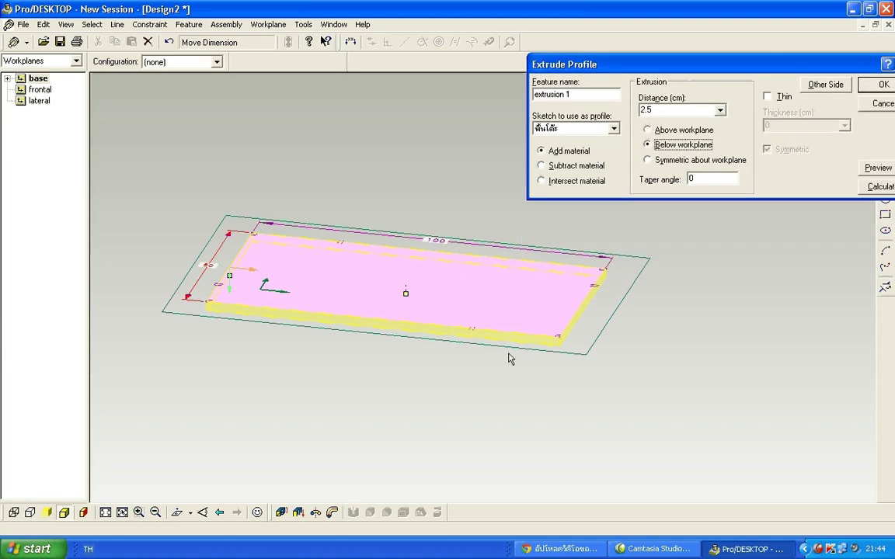
pyautogui.moveTo(641, 72); pyautogui.dragTo(601, 73)
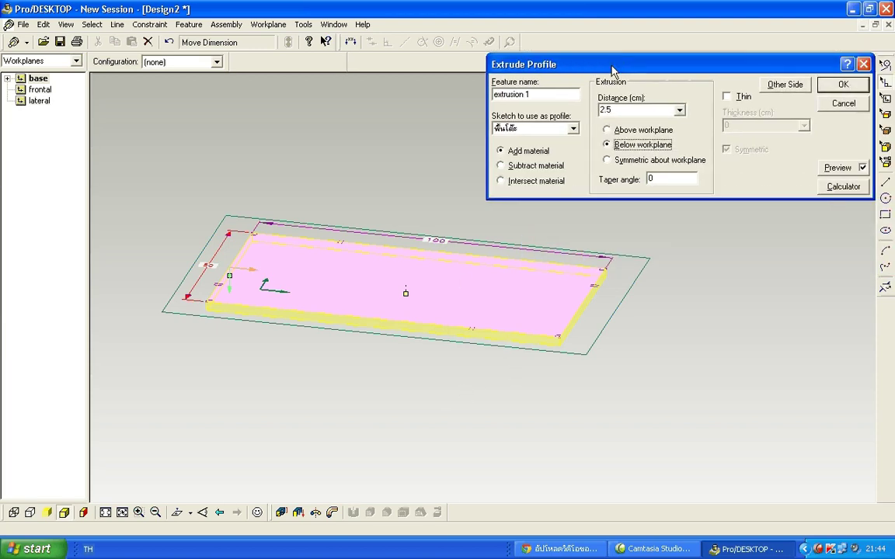
pyautogui.moveTo(695, 65); pyautogui.dragTo(672, 87)
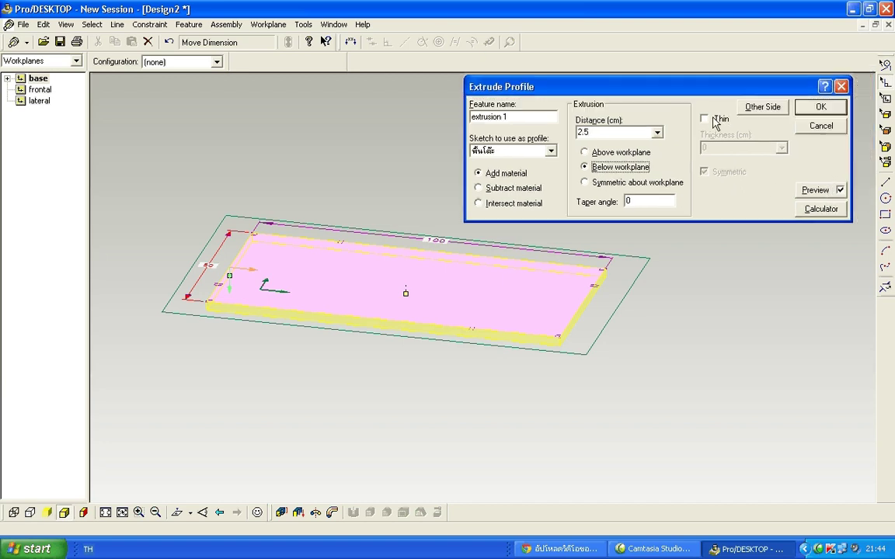
pyautogui.click(806, 115)
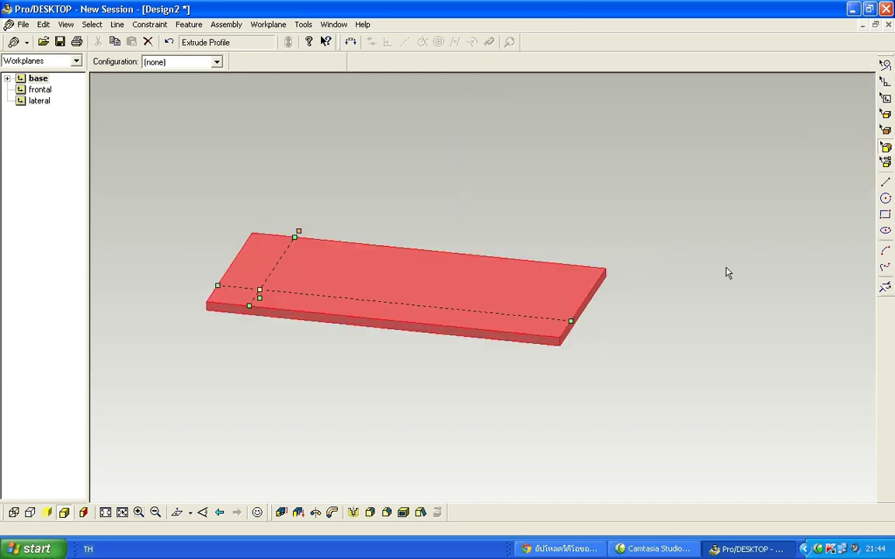
pyautogui.click(640, 332)
# Examine the extruded tabletop from above and from its underside.
pyautogui.scroll(2, 638, 331)
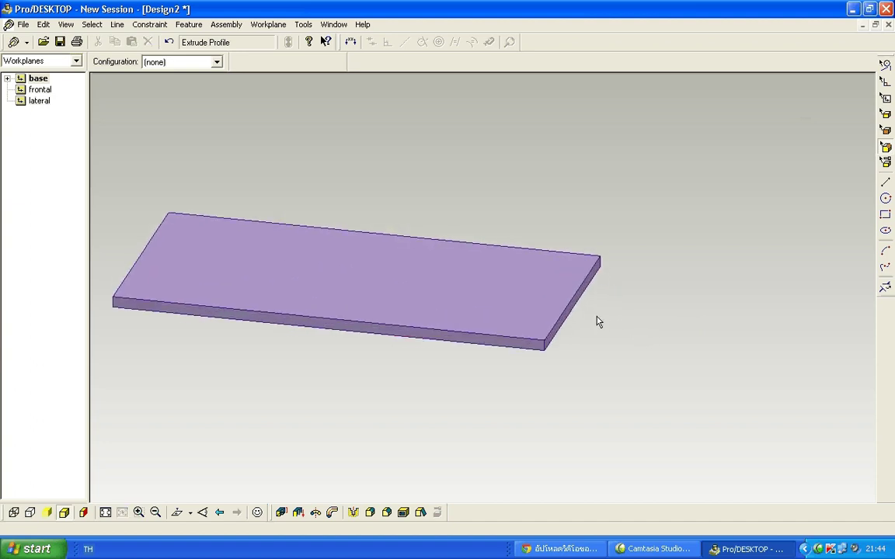
pyautogui.scroll(-2, 599, 321)
pyautogui.scroll(1, 599, 320)
pyautogui.scroll(-1, 598, 321)
pyautogui.scroll(1, 592, 320)
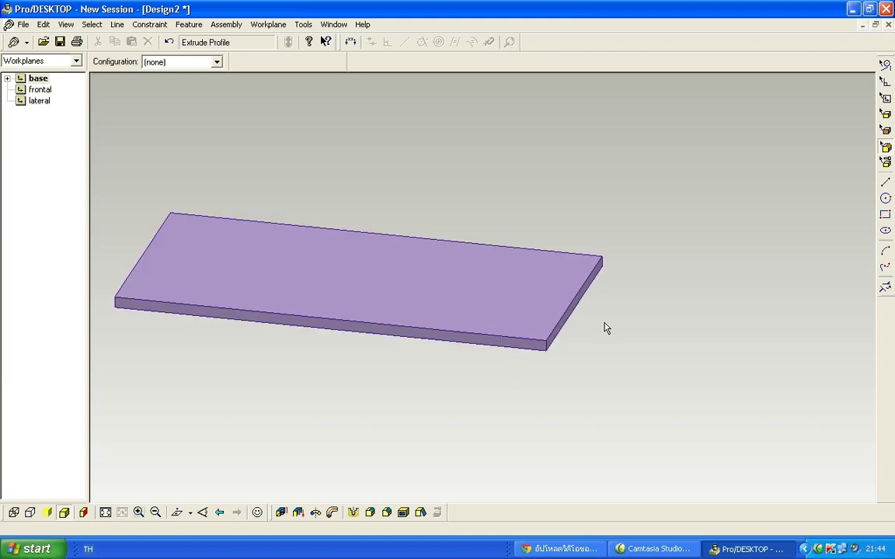
pyautogui.moveTo(579, 357); pyautogui.dragTo(596, 306, button='middle')
pyautogui.scroll(-1, 596, 306)
pyautogui.scroll(2, 596, 304)
pyautogui.scroll(-1, 596, 303)
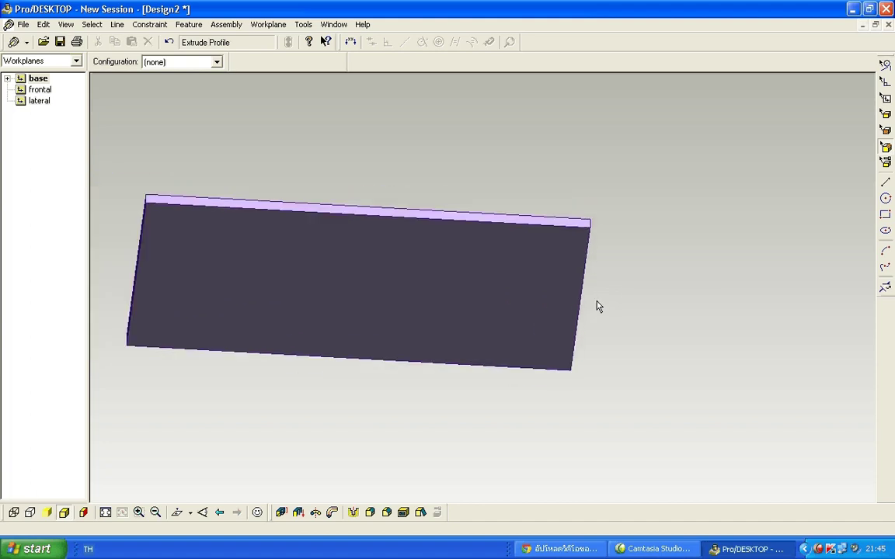
# Create a workplane named "แกนขาโต๊ะ" in the plane of the tabletop's underside face.
pyautogui.click(885, 134)
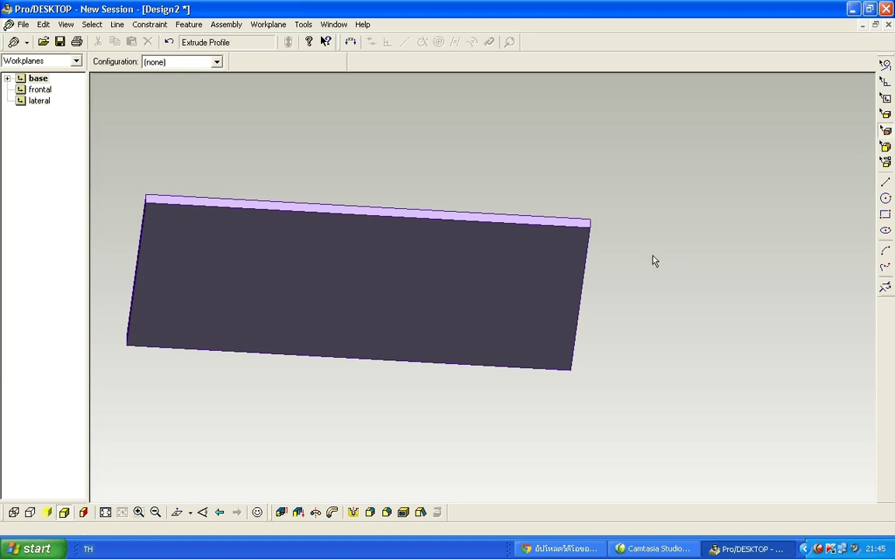
pyautogui.click(583, 280)
pyautogui.moveTo(613, 284)
pyautogui.mouseDown(button='middle')
pyautogui.moveTo(623, 298)
pyautogui.moveTo(632, 262)
pyautogui.moveTo(629, 282)
pyautogui.moveTo(600, 284)
pyautogui.mouseUp(button='middle')
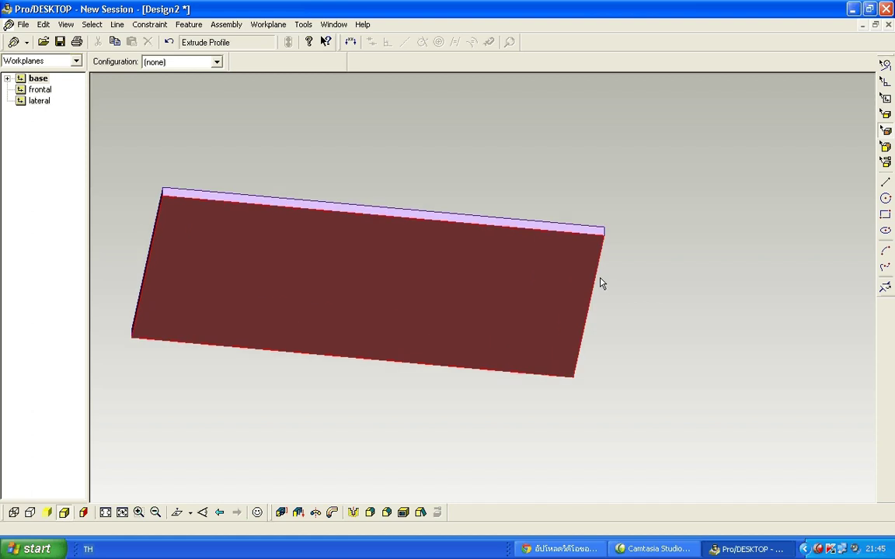
pyautogui.scroll(-1, 655, 277)
pyautogui.scroll(1, 642, 277)
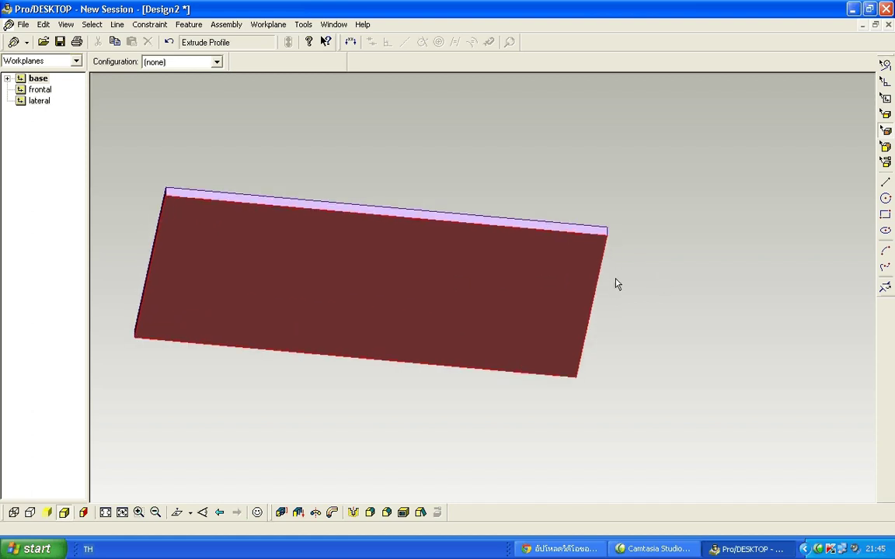
pyautogui.rightClick(577, 281)
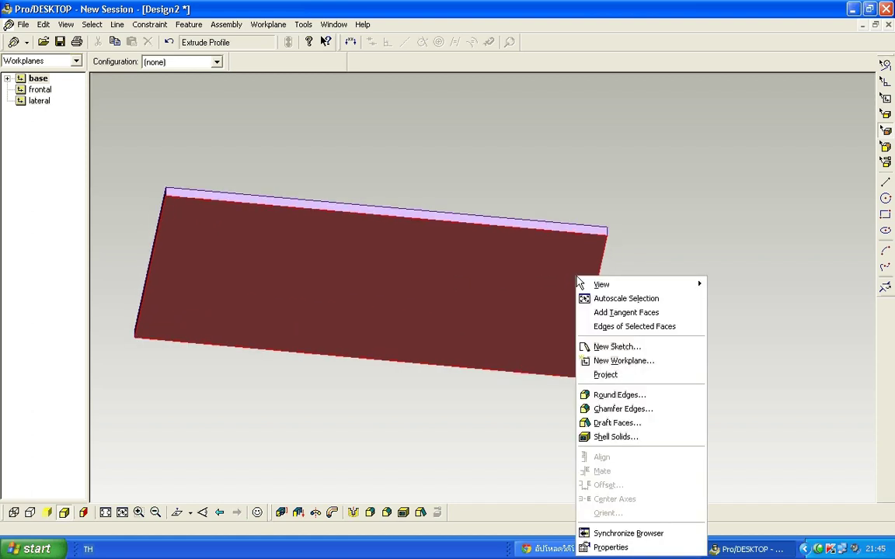
pyautogui.click(635, 362)
pyautogui.moveTo(636, 81); pyautogui.dragTo(608, 224)
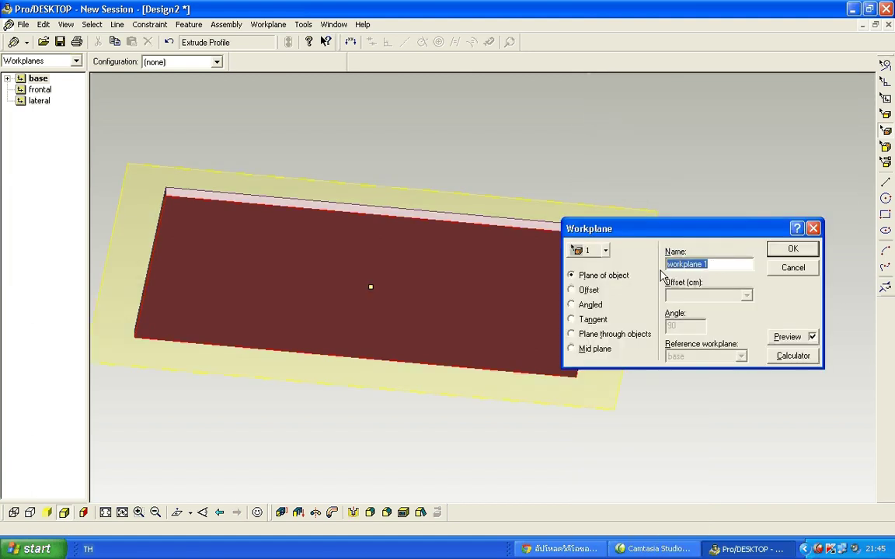
pyautogui.write('นขาโต๊ะ')
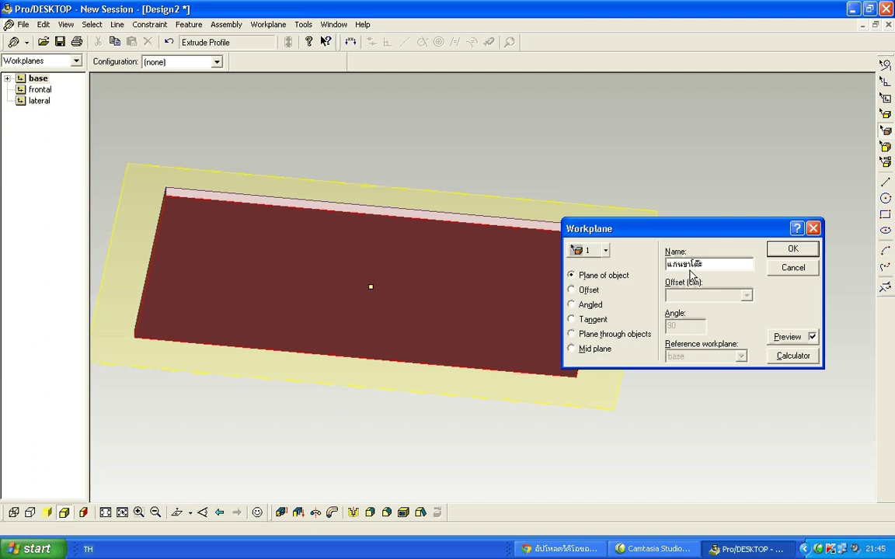
pyautogui.click(793, 250)
# Add a new filled sketch named "ขาโต๊ะ" to the workplane "แกนขาโต๊ะ" on the tabletop's underside.
pyautogui.moveTo(742, 264); pyautogui.dragTo(671, 319, button='middle')
pyautogui.scroll(-2, 705, 319)
pyautogui.scroll(2, 696, 315)
pyautogui.scroll(-2, 664, 312)
pyautogui.scroll(3, 660, 306)
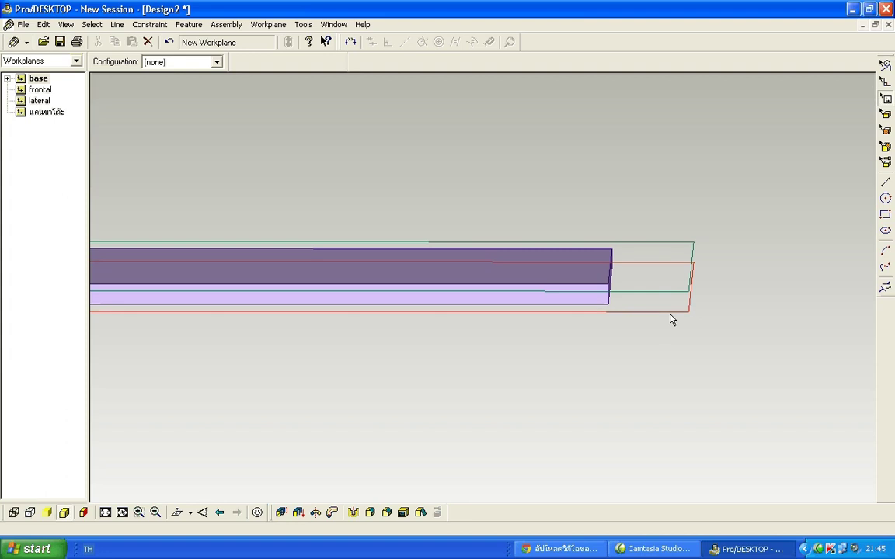
pyautogui.rightClick(672, 320)
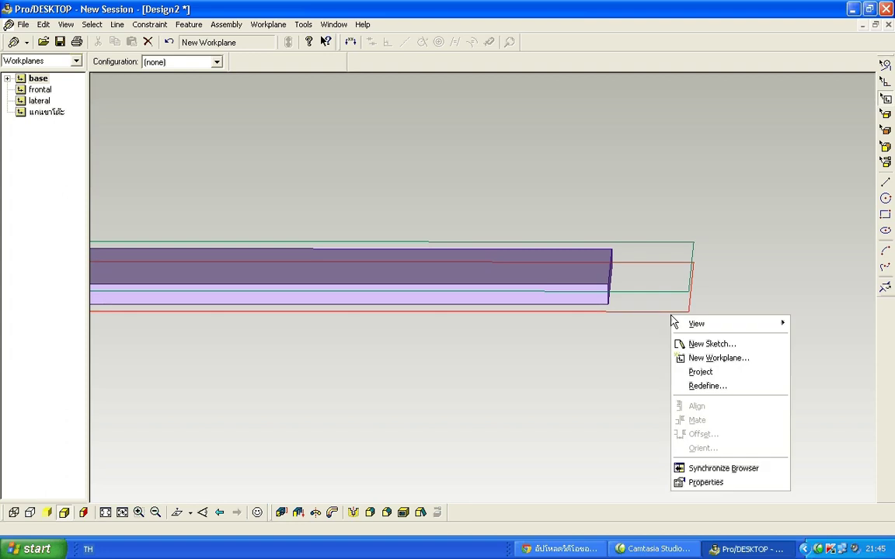
pyautogui.click(707, 350)
pyautogui.moveTo(460, 181)
pyautogui.mouseDown()
pyautogui.moveTo(570, 229)
pyautogui.moveTo(677, 250)
pyautogui.moveTo(680, 208)
pyautogui.mouseUp()
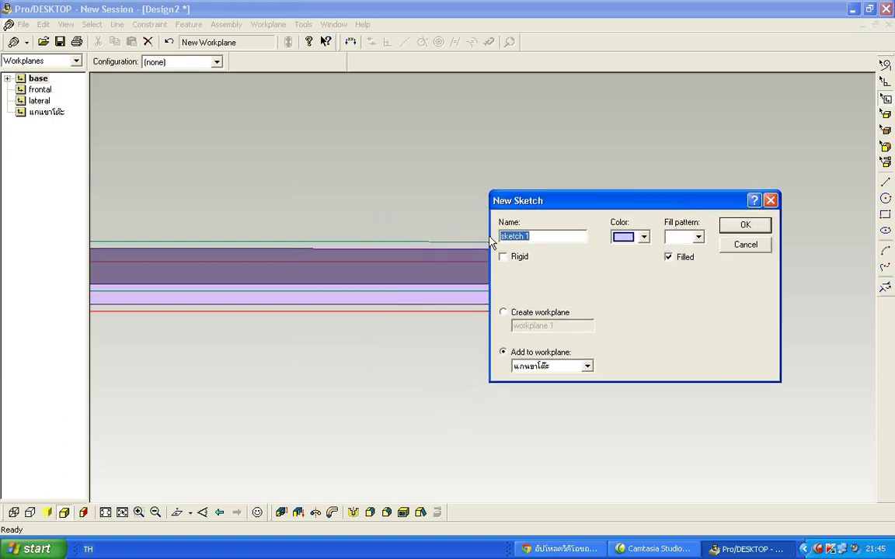
pyautogui.write('ขาโต๊ะ')
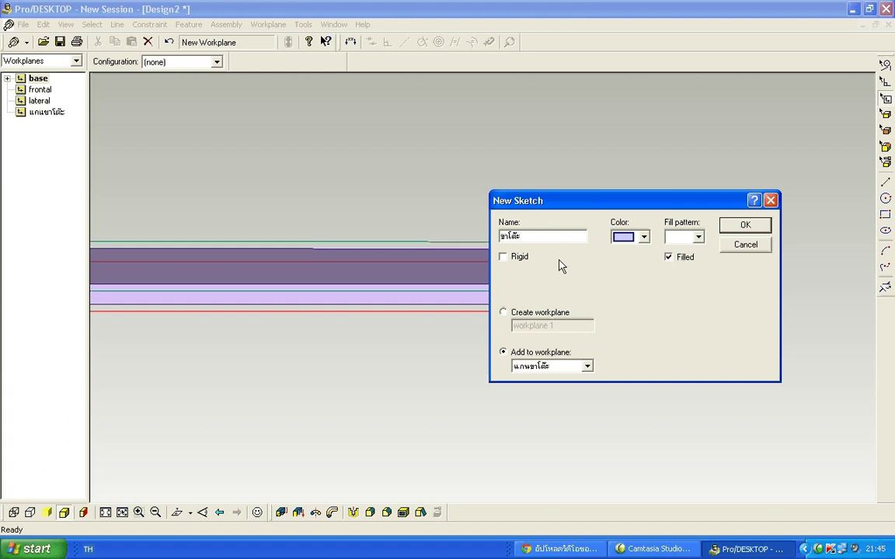
pyautogui.click(741, 226)
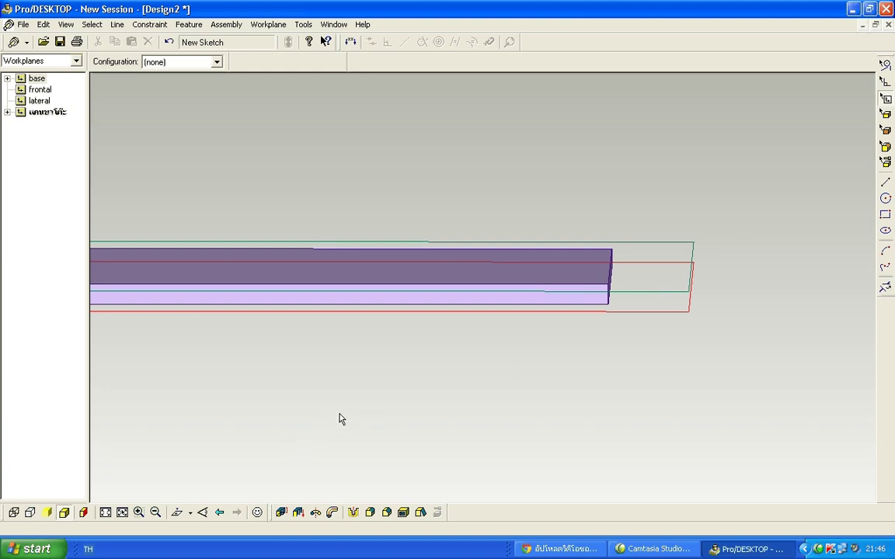
# View the "แกนขาโต๊ะ" workplane face-on and examine the corners of the tabletop's underside.
pyautogui.hotkey('shift', 'w')
pyautogui.scroll(-8, 416, 410)
pyautogui.scroll(1, 349, 418)
pyautogui.scroll(1, 349, 418)
pyautogui.scroll(-2, 310, 409)
pyautogui.scroll(2, 310, 411)
pyautogui.scroll(-1, 303, 425)
pyautogui.scroll(1, 303, 426)
pyautogui.scroll(1, 233, 411)
pyautogui.scroll(-4, 264, 417)
pyautogui.scroll(2, 273, 417)
pyautogui.scroll(-1, 266, 417)
pyautogui.scroll(3, 268, 416)
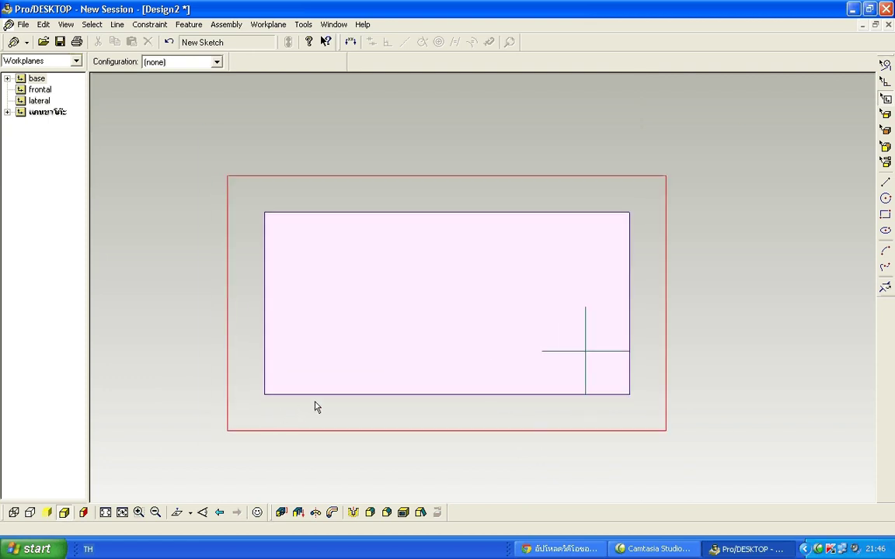
pyautogui.scroll(1, 355, 397)
pyautogui.scroll(-1, 445, 380)
pyautogui.scroll(-1, 453, 371)
pyautogui.scroll(1, 454, 373)
pyautogui.scroll(1, 550, 354)
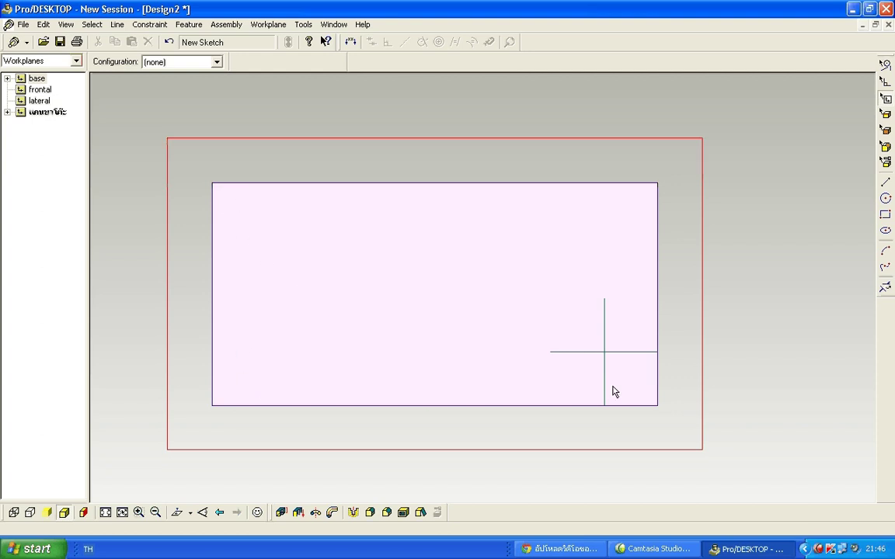
pyautogui.scroll(-1, 255, 221)
pyautogui.scroll(1, 273, 234)
pyautogui.scroll(-1, 273, 234)
pyautogui.scroll(1, 262, 222)
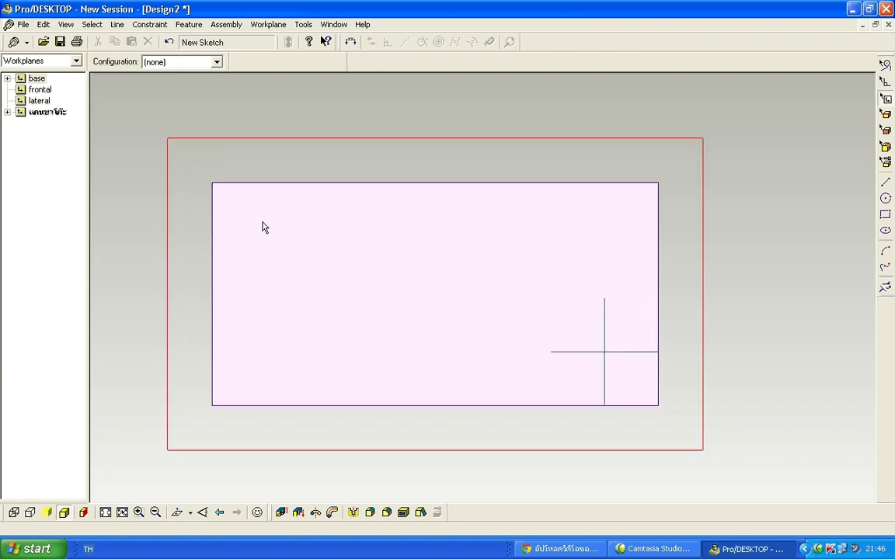
pyautogui.scroll(1, 261, 226)
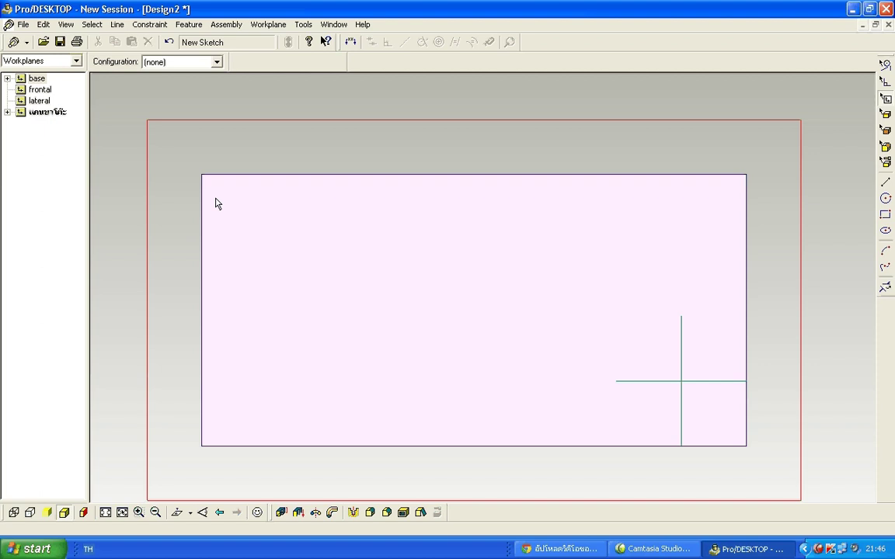
pyautogui.scroll(-1, 217, 198)
pyautogui.scroll(2, 200, 202)
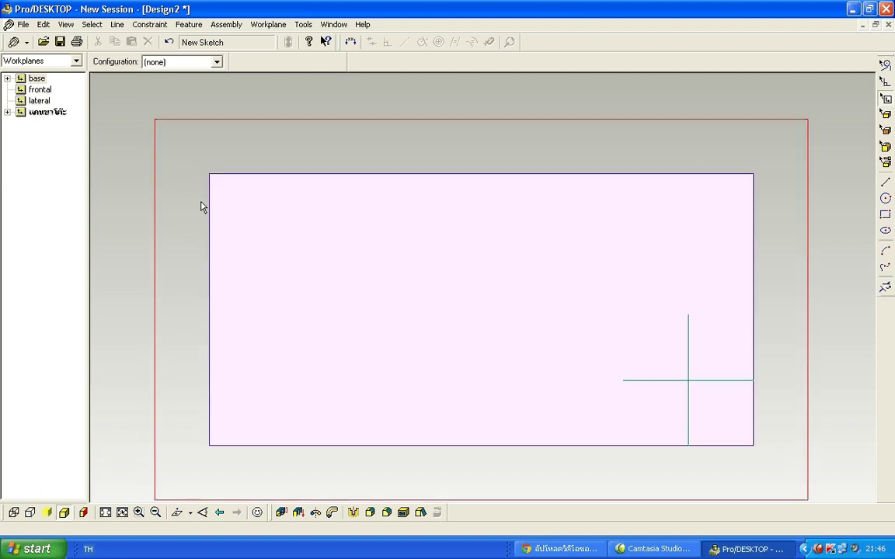
pyautogui.scroll(-3, 215, 198)
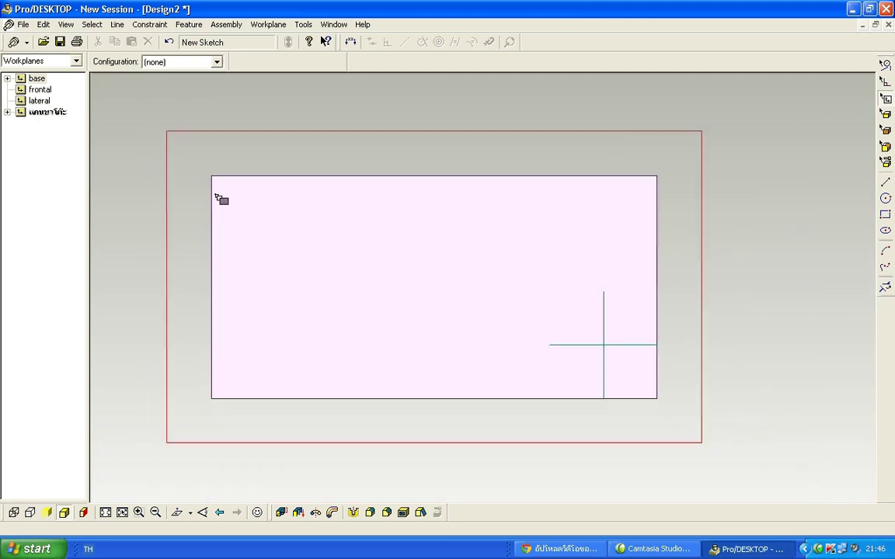
# Sketch a rectangle about 3.5 by 3.5 cm from the upper-left corner of the tabletop's underside.
pyautogui.scroll(4, 214, 194)
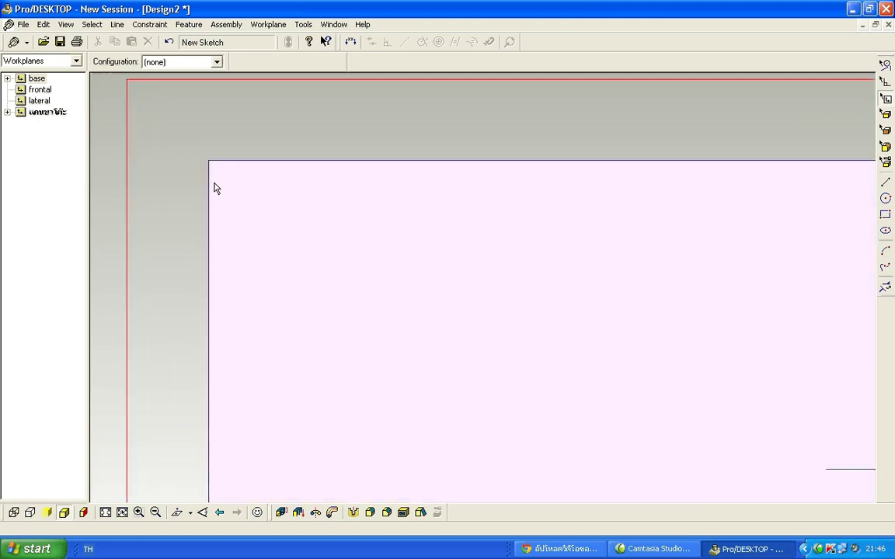
pyautogui.scroll(-4, 214, 192)
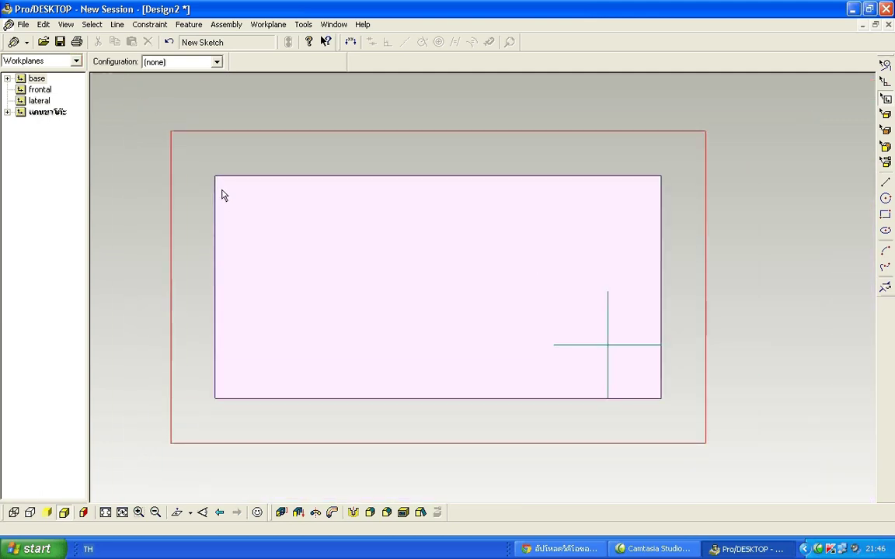
pyautogui.scroll(3, 221, 195)
pyautogui.scroll(1, 221, 193)
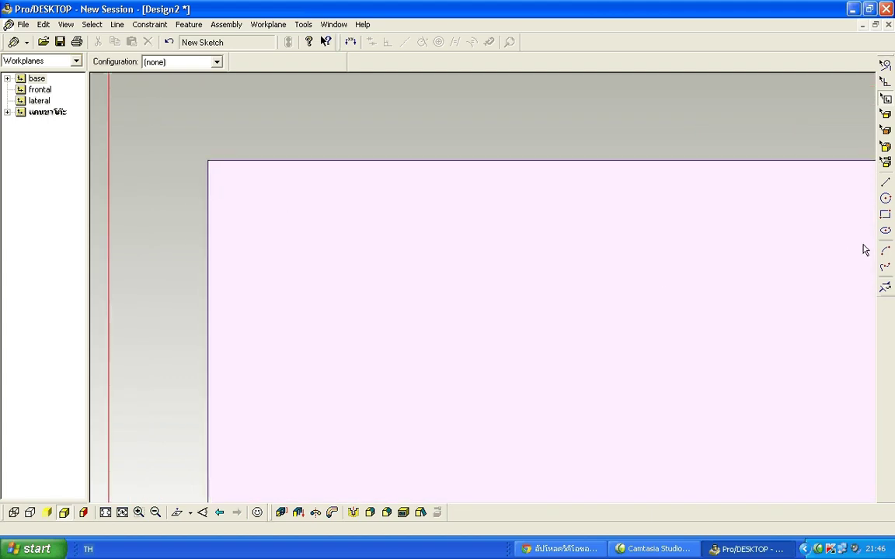
pyautogui.click(885, 214)
pyautogui.moveTo(208, 161)
pyautogui.mouseDown()
pyautogui.moveTo(236, 199)
pyautogui.moveTo(251, 200)
pyautogui.moveTo(244, 184)
pyautogui.moveTo(243, 194)
pyautogui.mouseUp()
pyautogui.scroll(-2, 241, 195)
pyautogui.scroll(5, 220, 172)
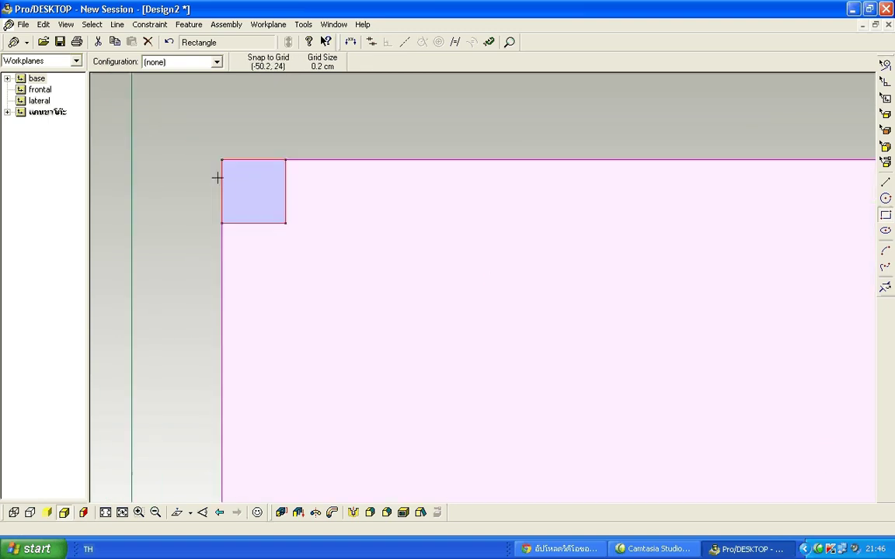
# Dimension the width and height of the upper-left corner rectangle, placing the dimensions above and left of it.
pyautogui.click(141, 26)
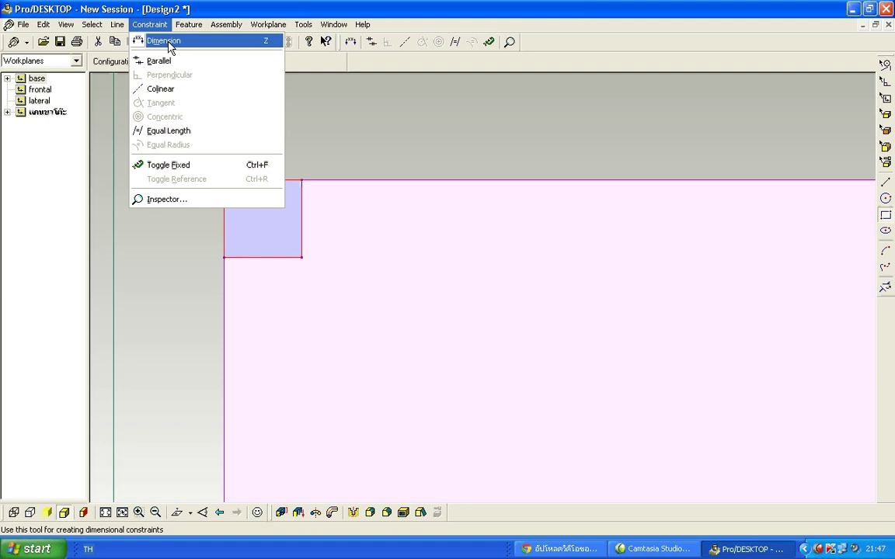
pyautogui.click(171, 48)
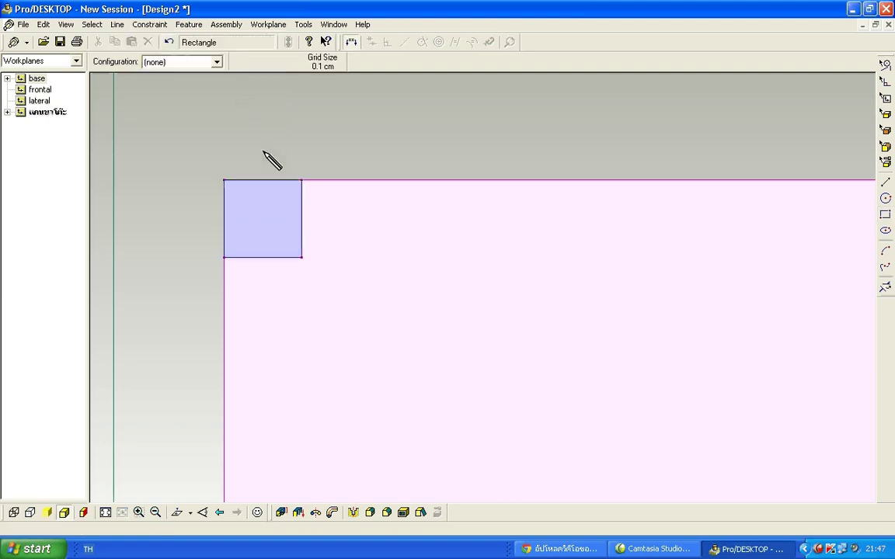
pyautogui.moveTo(267, 184); pyautogui.dragTo(268, 159)
pyautogui.moveTo(226, 203); pyautogui.dragTo(205, 221)
pyautogui.hotkey('ctrl', 'z')
pyautogui.click(224, 221)
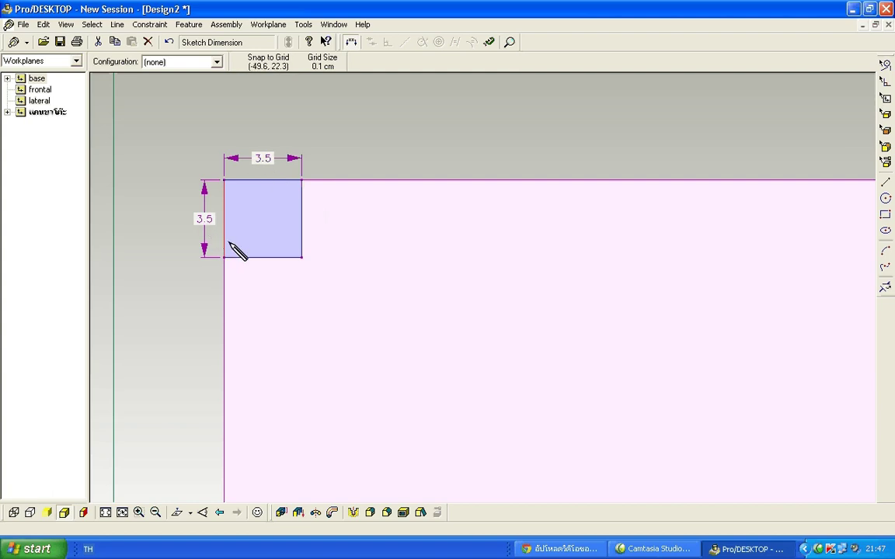
# Set both the width and the height of the upper-left corner rectangle to 2.5 cm.
pyautogui.click(264, 160)
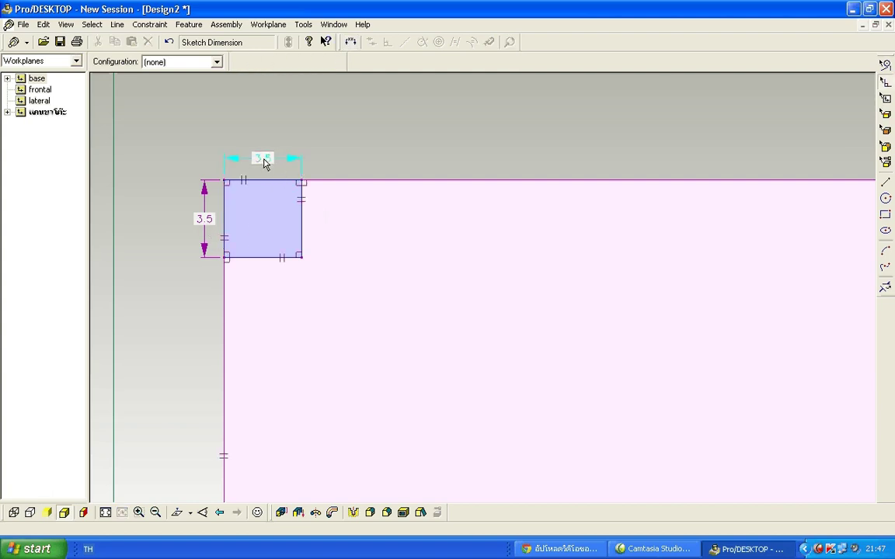
pyautogui.doubleClick(264, 158)
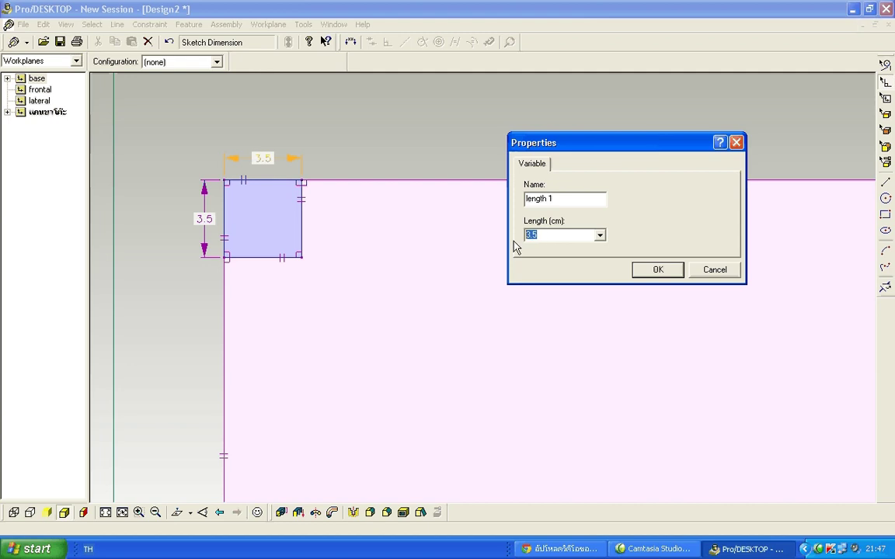
pyautogui.write('2.5')
pyautogui.click(654, 272)
pyautogui.click(207, 225)
pyautogui.doubleClick(207, 226)
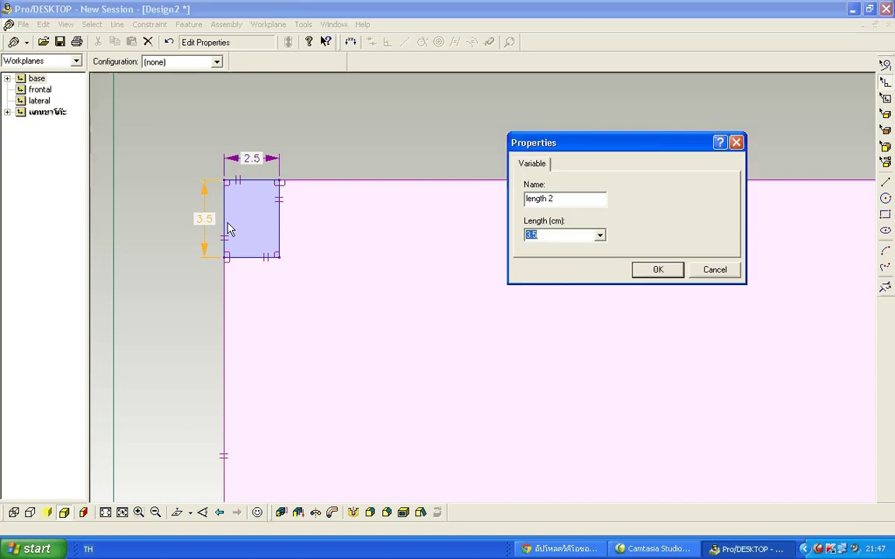
pyautogui.write('2')
pyautogui.click(653, 270)
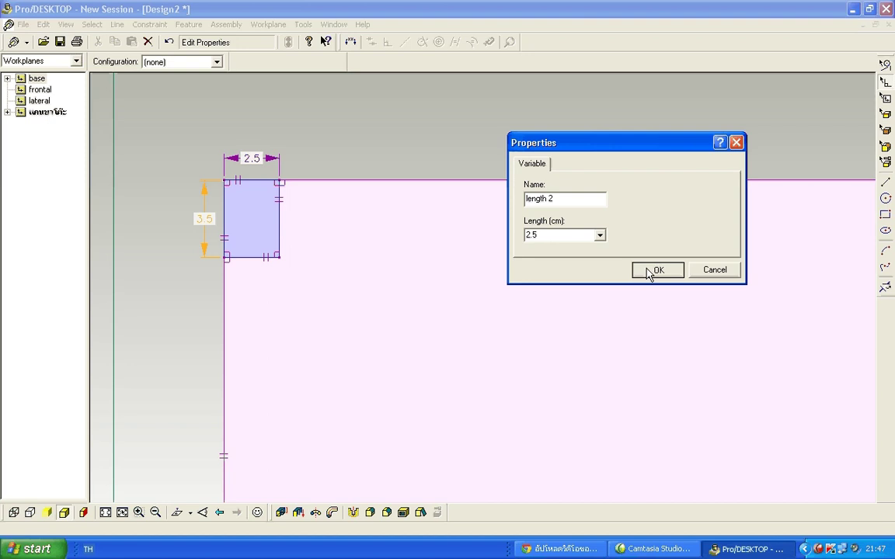
pyautogui.moveTo(625, 153); pyautogui.dragTo(472, 150)
pyautogui.click(503, 271)
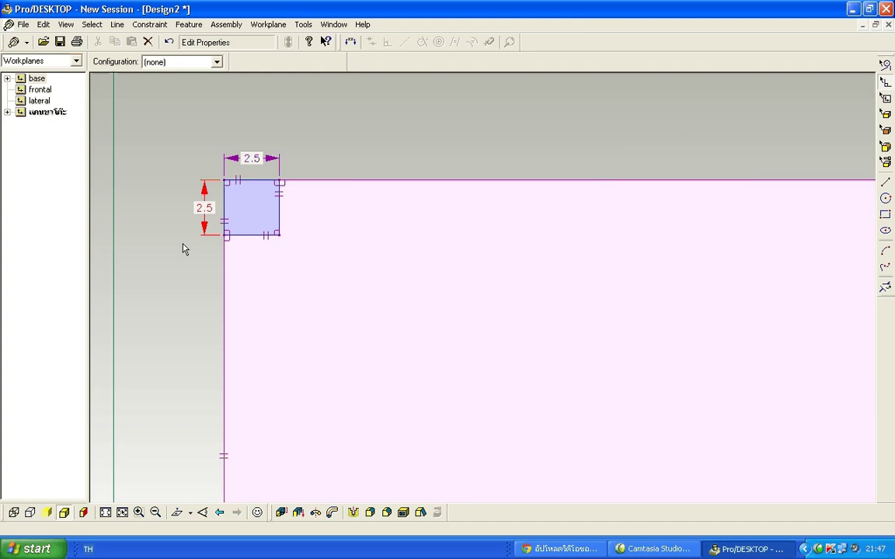
pyautogui.click(206, 254)
pyautogui.scroll(-4, 237, 255)
pyautogui.scroll(2, 248, 255)
pyautogui.scroll(1, 249, 259)
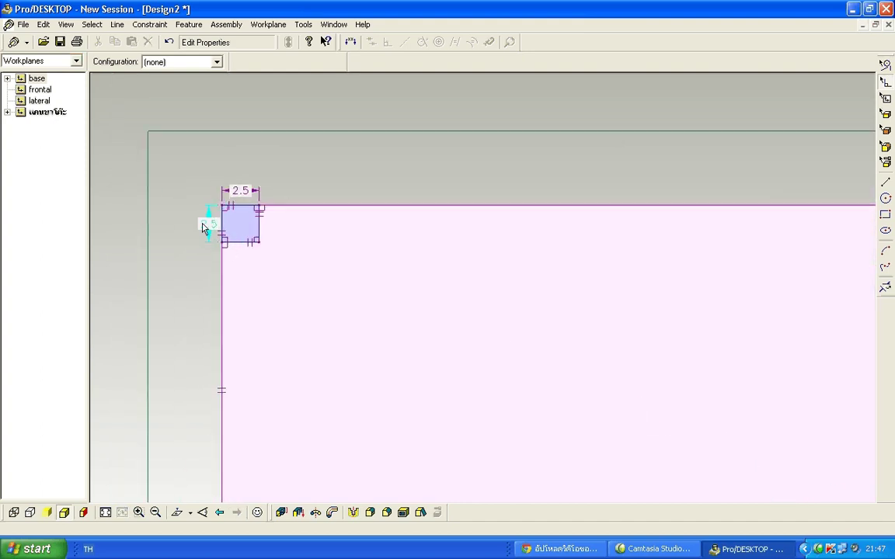
pyautogui.scroll(-2, 225, 250)
pyautogui.scroll(2, 224, 250)
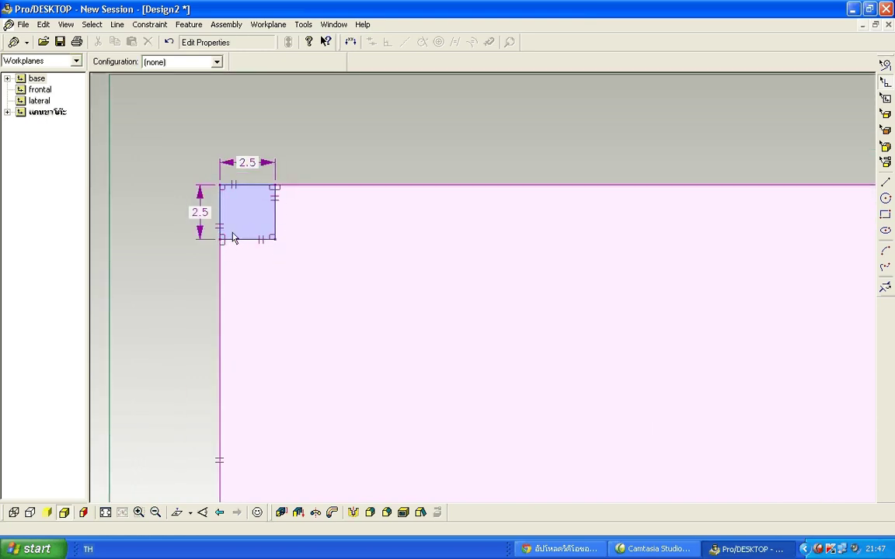
# Convert all the lines of the upper-left corner square to construction lines.
pyautogui.click(886, 66)
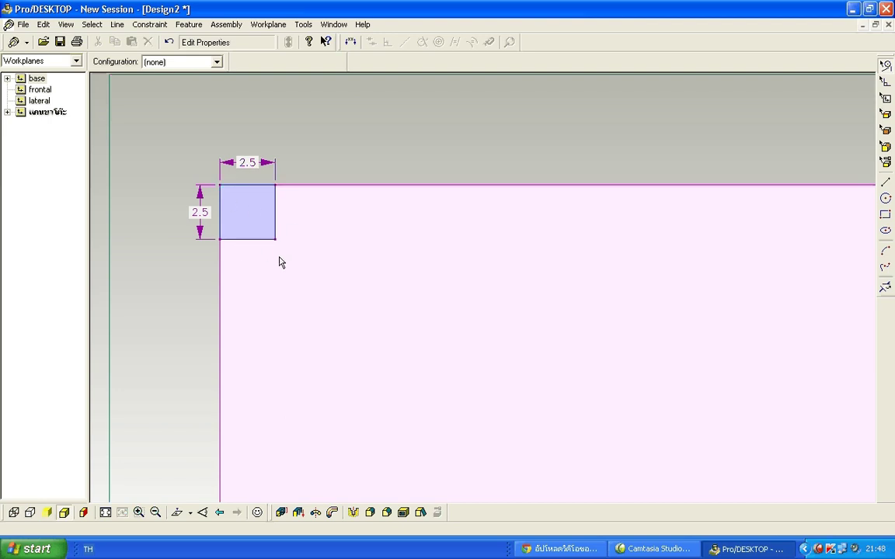
pyautogui.scroll(2, 222, 182)
pyautogui.moveTo(225, 170); pyautogui.dragTo(361, 299)
pyautogui.moveTo(225, 167); pyautogui.dragTo(372, 299)
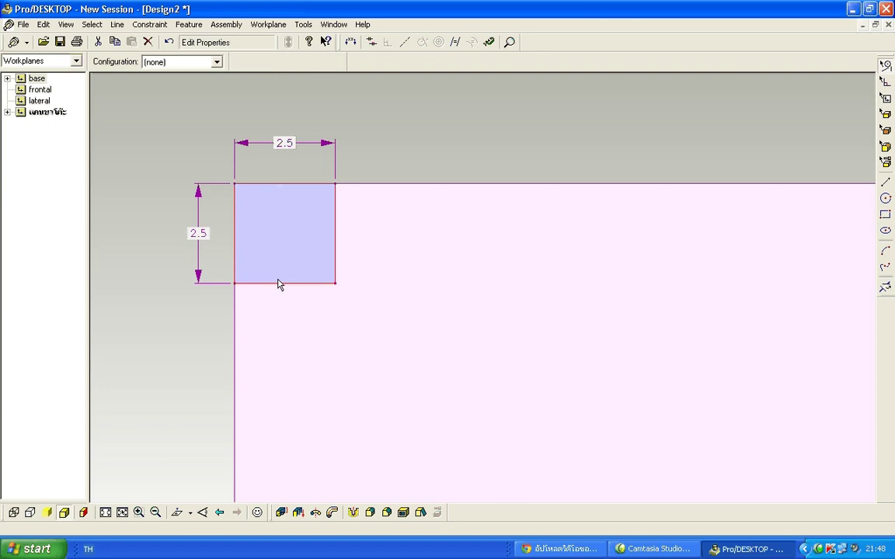
pyautogui.click(117, 25)
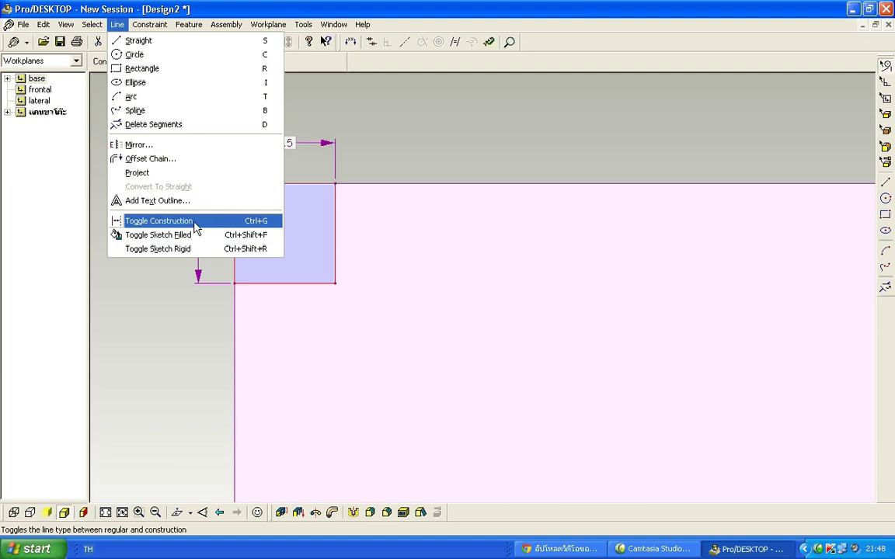
pyautogui.click(277, 286)
pyautogui.rightClick(277, 286)
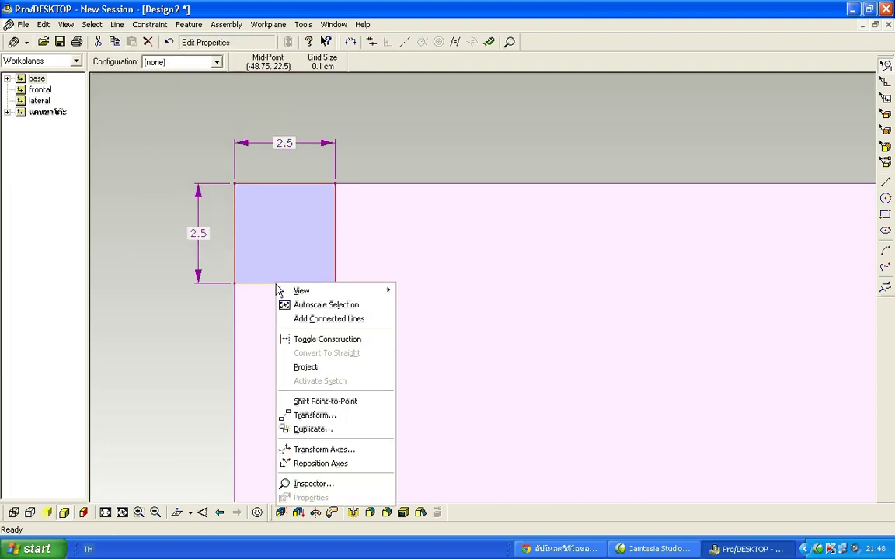
pyautogui.click(334, 230)
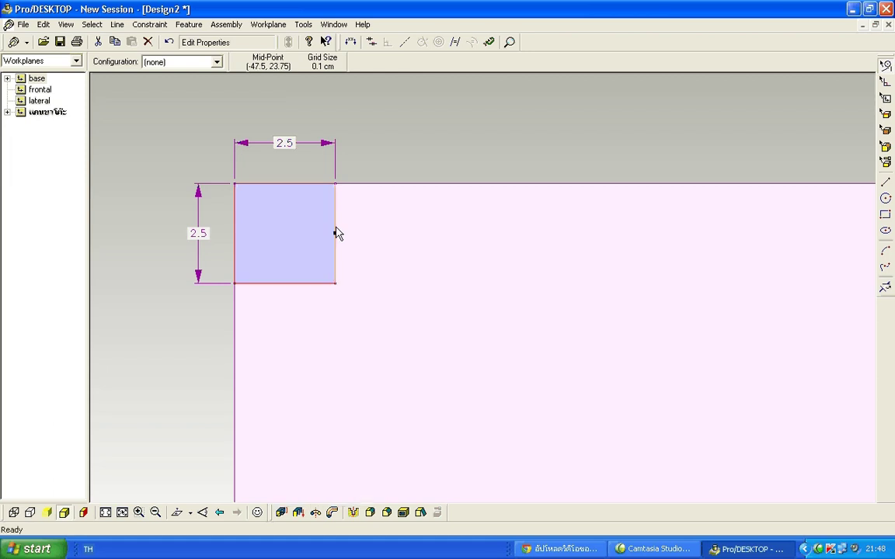
pyautogui.rightClick(336, 229)
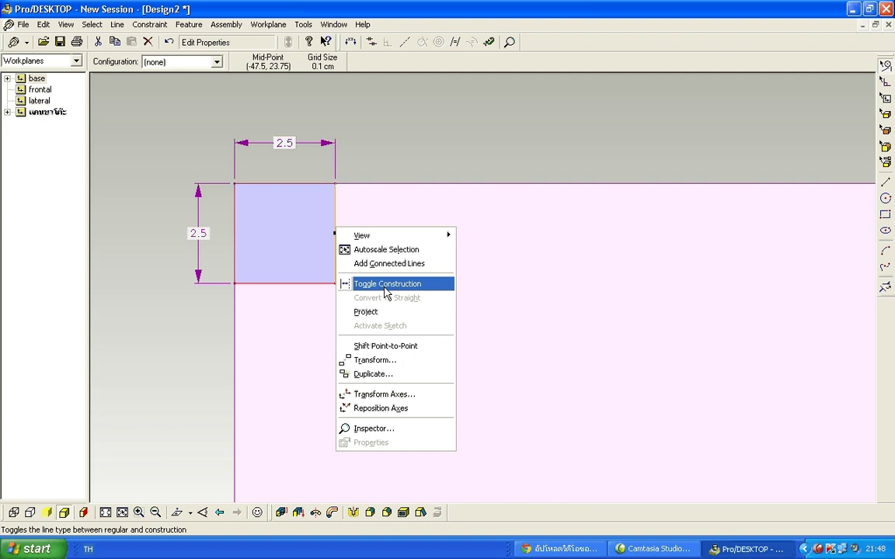
pyautogui.click(225, 171)
pyautogui.moveTo(225, 172); pyautogui.dragTo(335, 268)
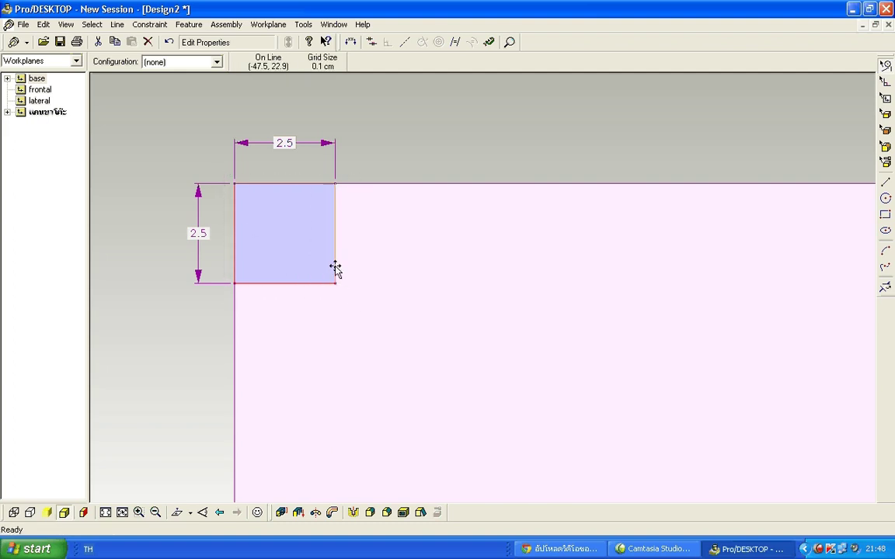
pyautogui.rightClick(334, 268)
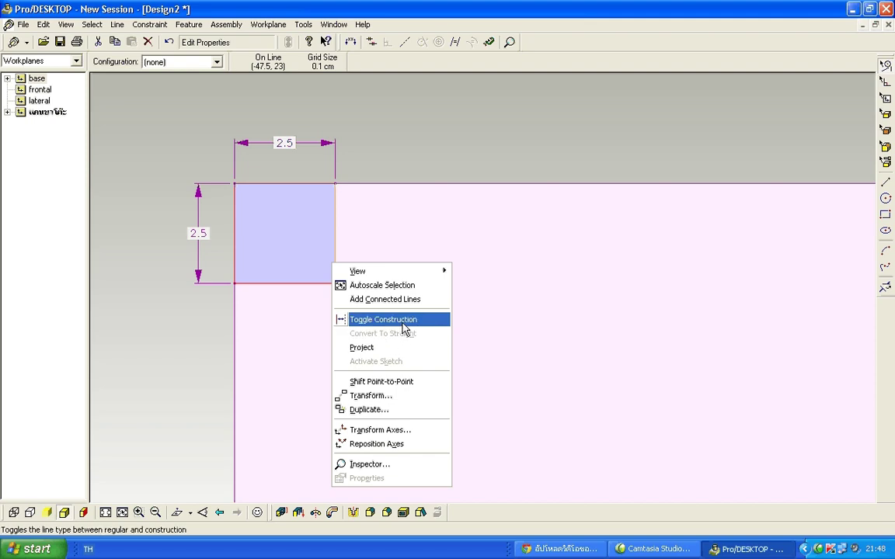
pyautogui.click(404, 327)
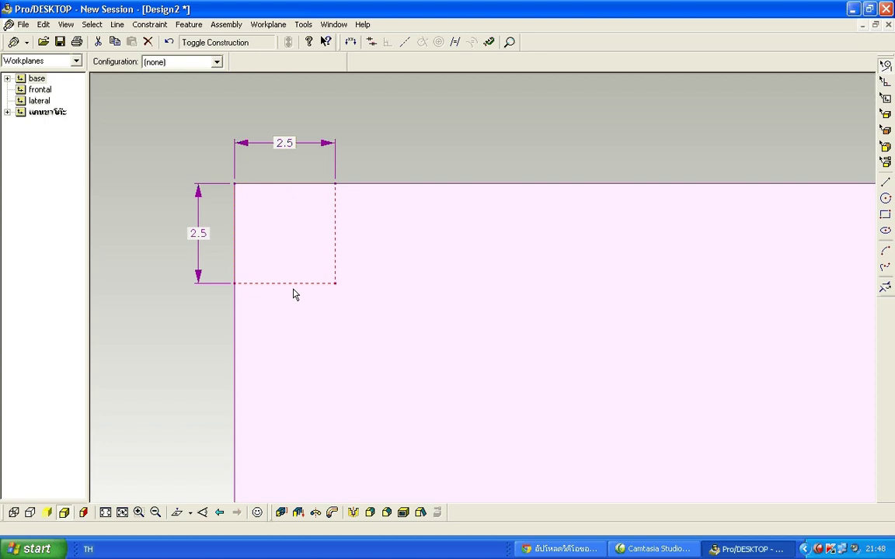
# Sketch a rectangle about 2.2 by 2.1 cm from the lower-left corner of the tabletop's underside.
pyautogui.scroll(-5, 293, 293)
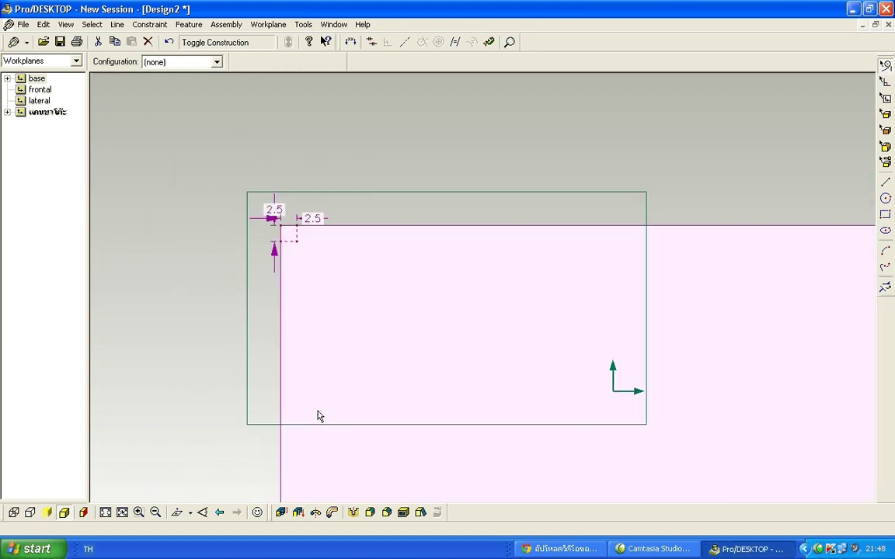
pyautogui.scroll(-2, 327, 430)
pyautogui.scroll(1, 337, 477)
pyautogui.scroll(-1, 337, 481)
pyautogui.scroll(3, 338, 475)
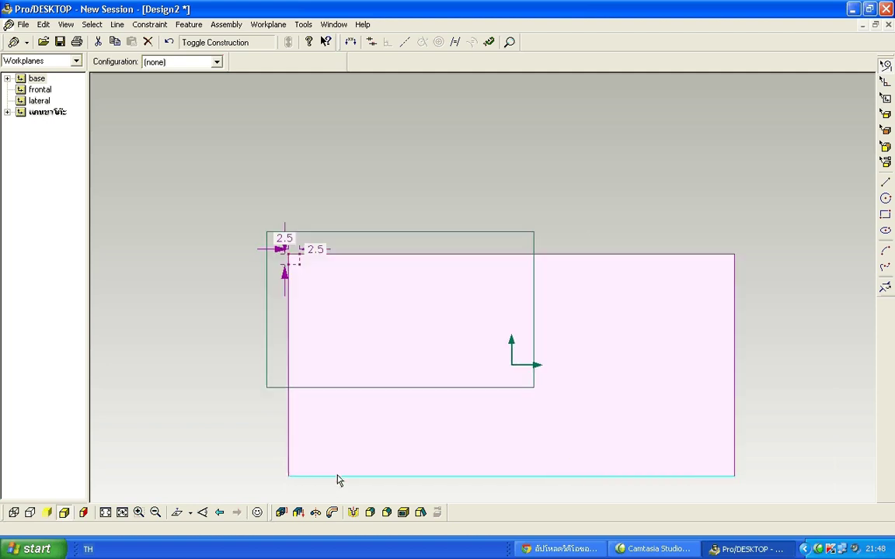
pyautogui.scroll(-4, 337, 471)
pyautogui.scroll(2, 328, 485)
pyautogui.scroll(-1, 305, 485)
pyautogui.scroll(1, 303, 484)
pyautogui.scroll(2, 264, 470)
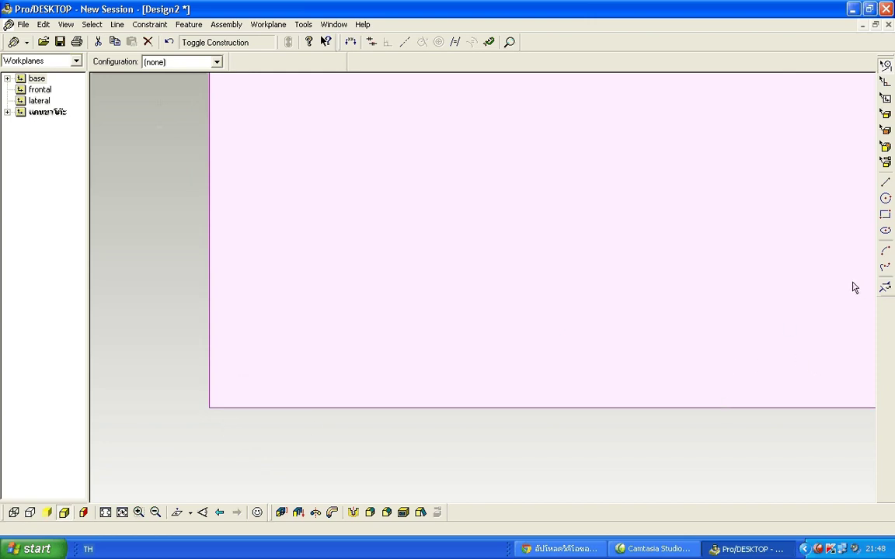
pyautogui.click(885, 215)
pyautogui.moveTo(212, 404)
pyautogui.mouseDown()
pyautogui.moveTo(258, 406)
pyautogui.moveTo(284, 332)
pyautogui.moveTo(277, 323)
pyautogui.moveTo(298, 323)
pyautogui.mouseUp()
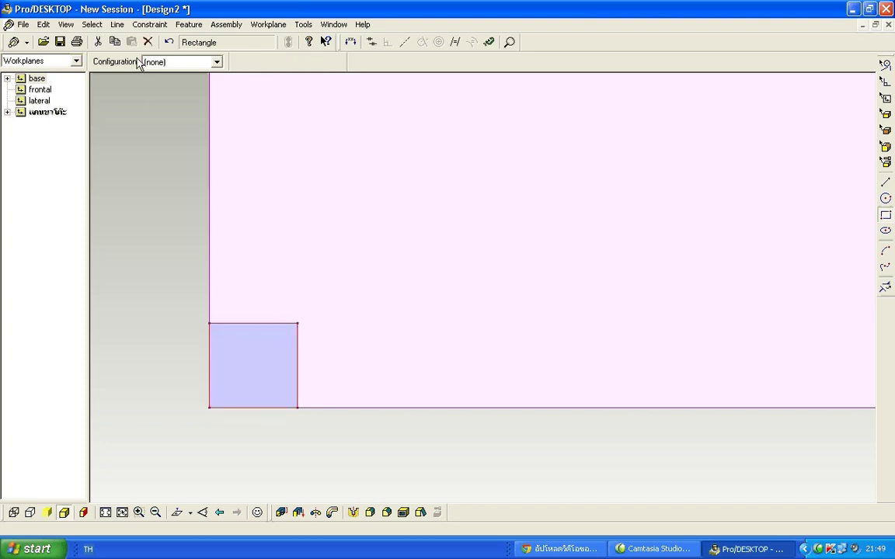
# Dimension the width and height of the lower-left corner rectangle, placing the dimensions above and right of it.
pyautogui.click(150, 24)
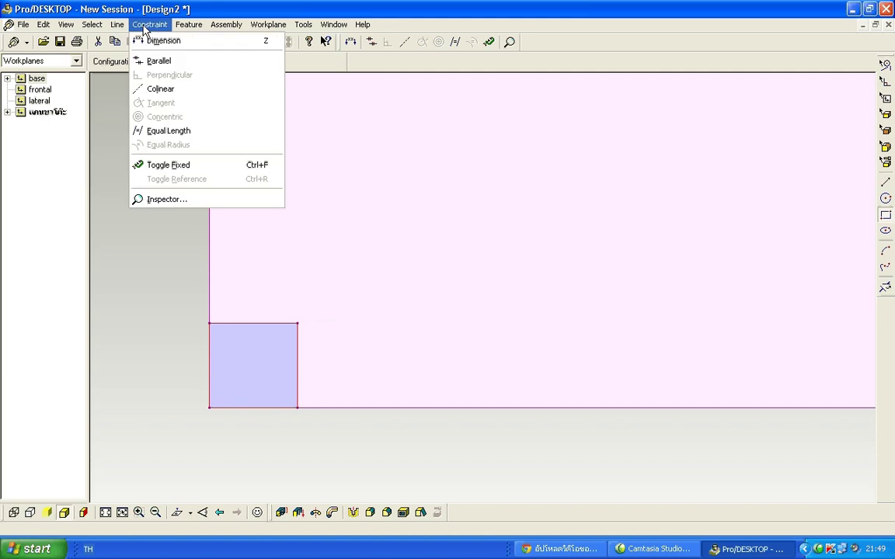
pyautogui.click(153, 41)
pyautogui.click(259, 325)
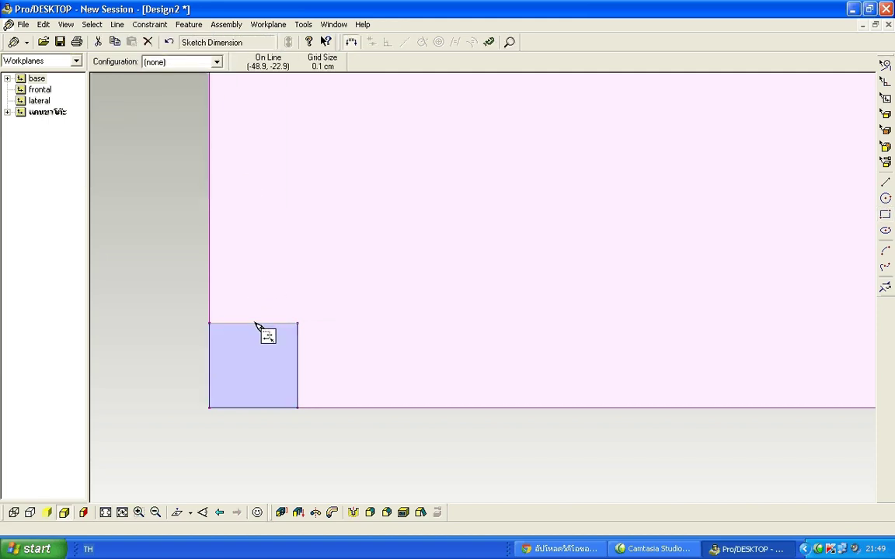
pyautogui.click(262, 311)
pyautogui.moveTo(300, 365)
pyautogui.mouseDown()
pyautogui.moveTo(325, 371)
pyautogui.moveTo(317, 370)
pyautogui.mouseUp()
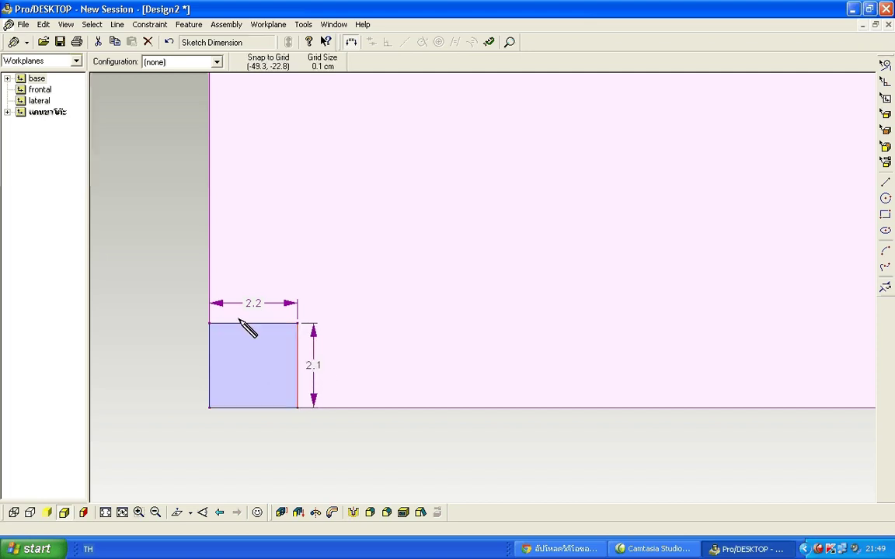
# Set both the height and the width of the lower-left corner rectangle to 2.5 cm.
pyautogui.click(313, 365)
pyautogui.doubleClick(314, 366)
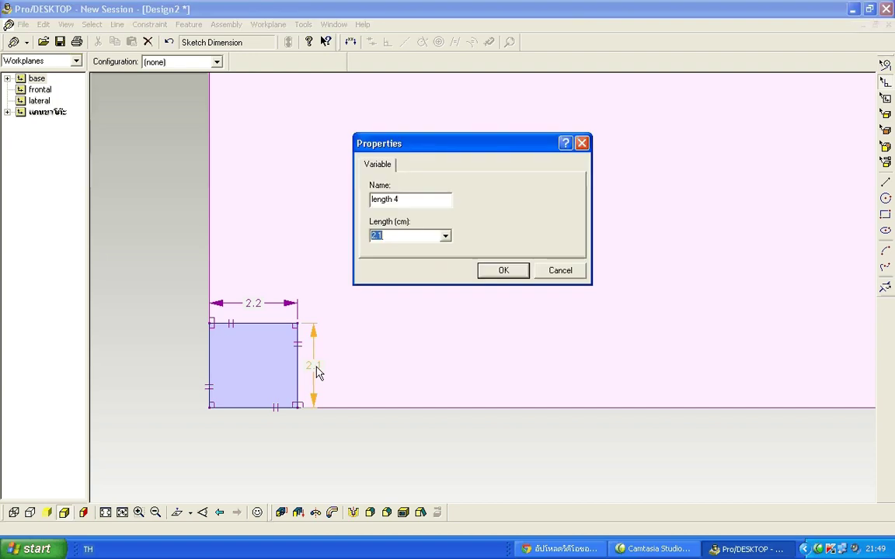
pyautogui.write('2')
pyautogui.click(508, 272)
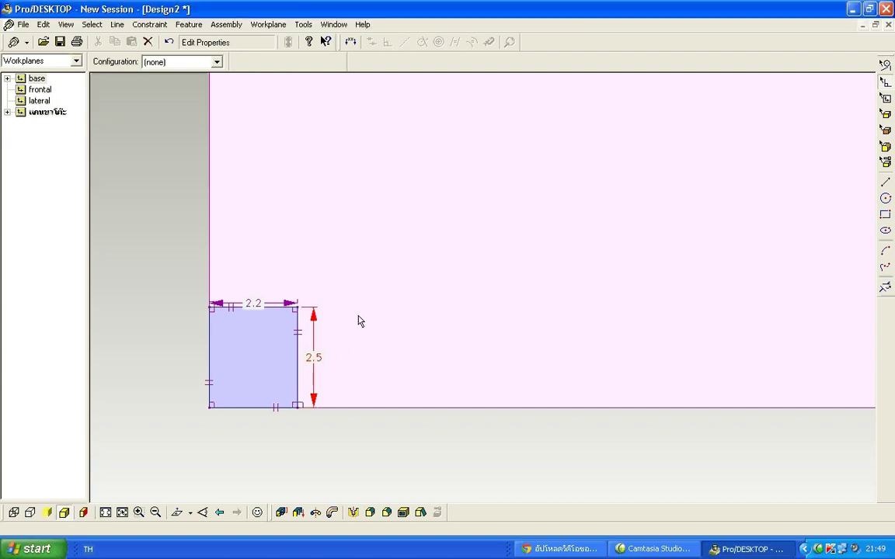
pyautogui.doubleClick(254, 306)
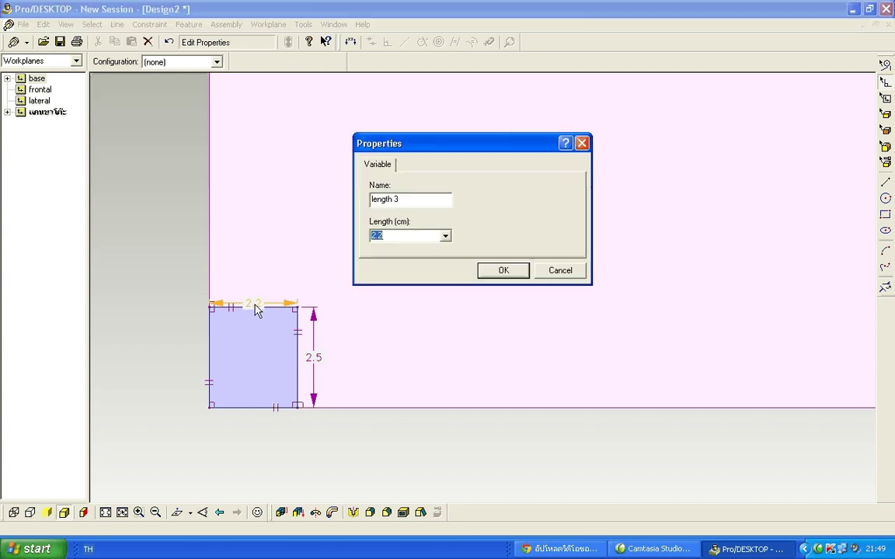
pyautogui.write('2.5')
pyautogui.press('Return')
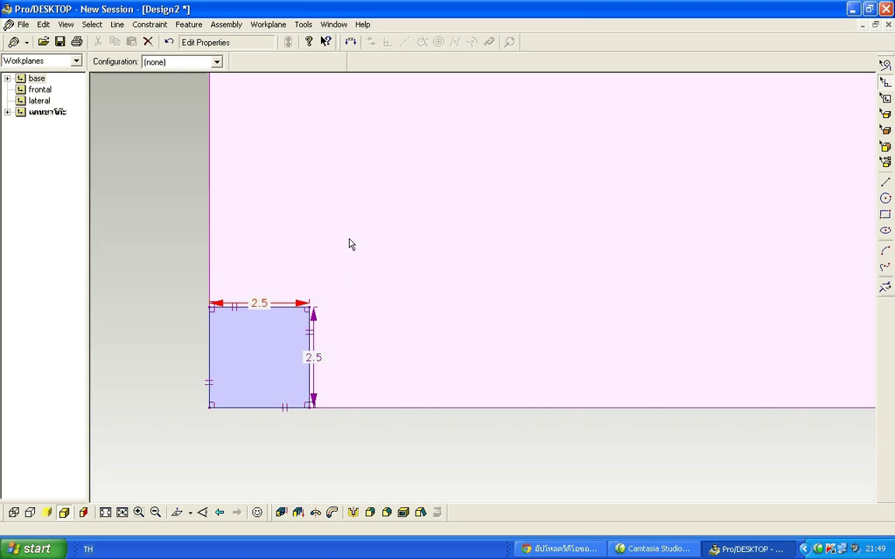
pyautogui.scroll(1, 278, 310)
pyautogui.click(279, 308)
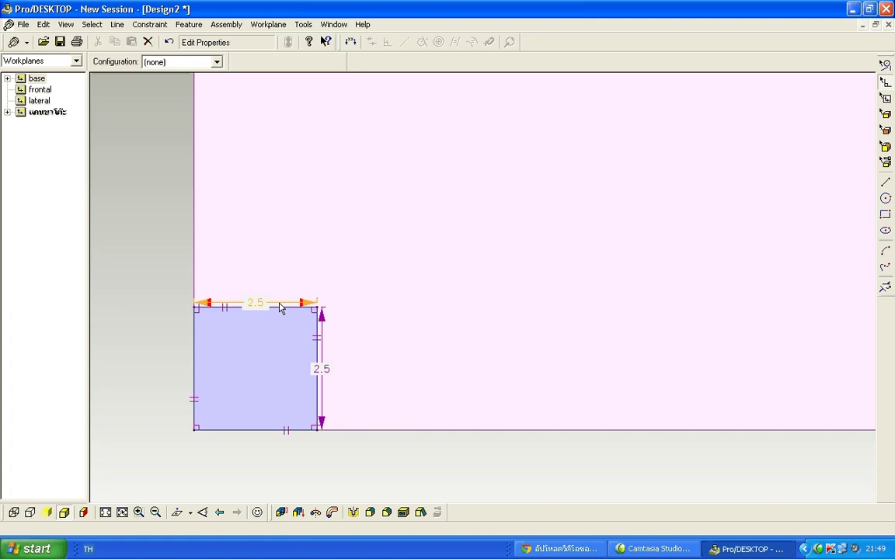
# Move the lower-left corner square's width dimension farther above it and its height dimension farther to its right.
pyautogui.moveTo(279, 308); pyautogui.dragTo(279, 298)
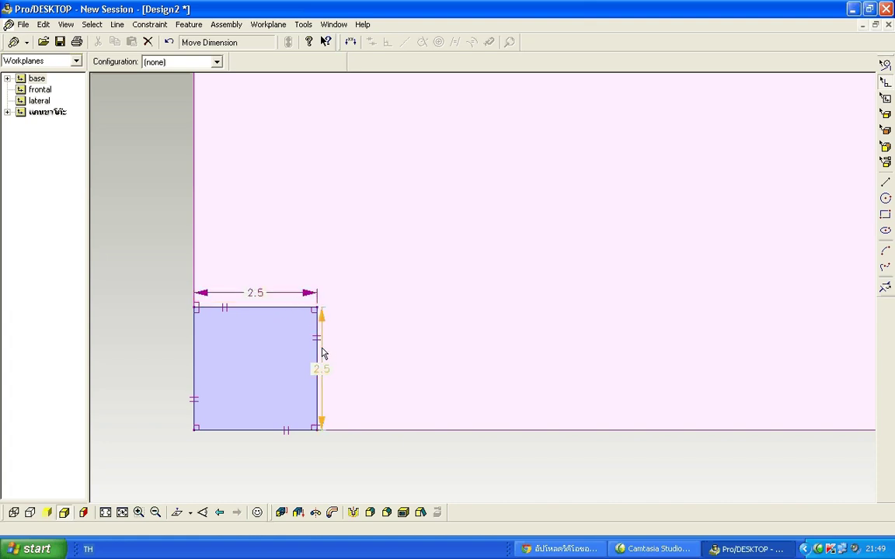
pyautogui.moveTo(322, 353); pyautogui.dragTo(335, 355)
pyautogui.scroll(-1, 348, 366)
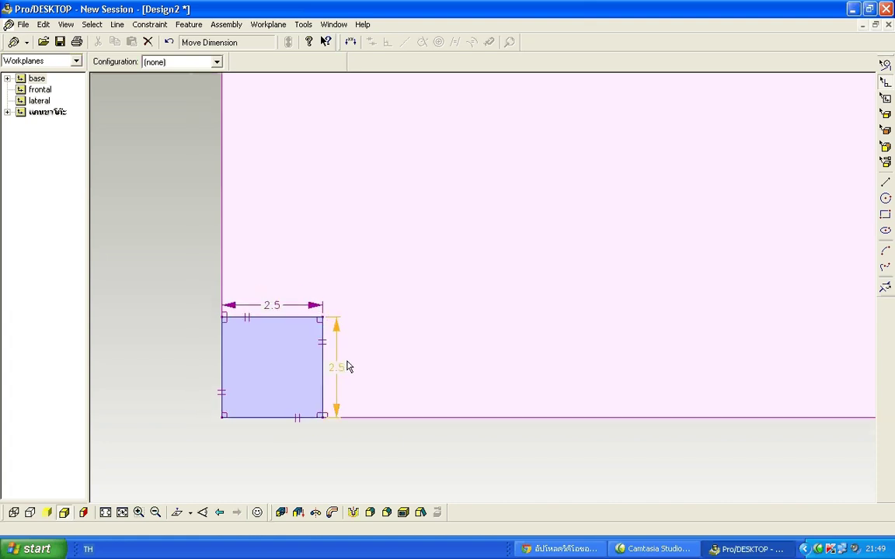
pyautogui.scroll(1, 346, 382)
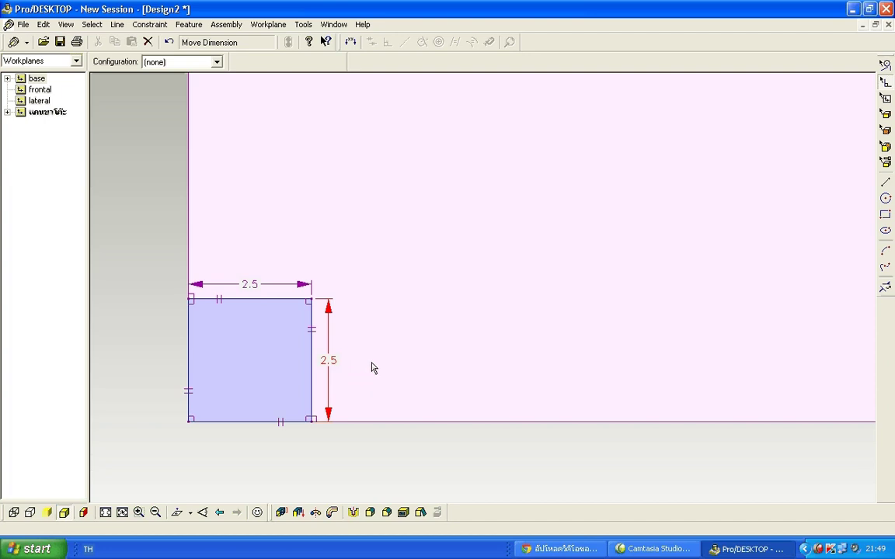
# Convert all the lines of the lower-left corner square to construction lines.
pyautogui.click(885, 65)
pyautogui.moveTo(264, 365); pyautogui.dragTo(317, 440)
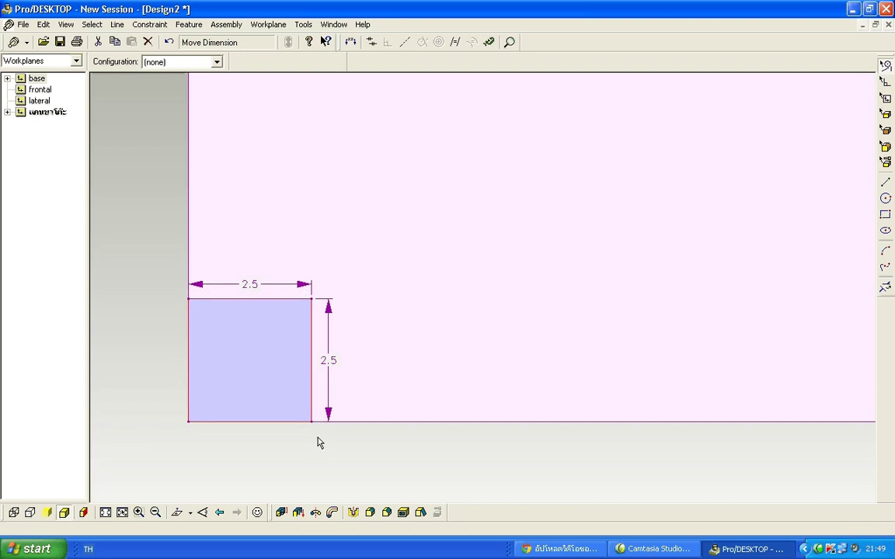
pyautogui.rightClick(312, 392)
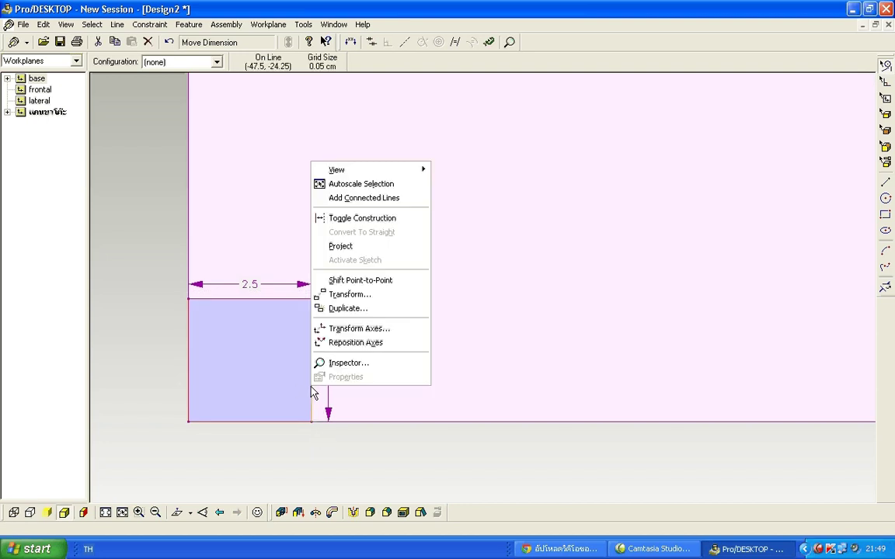
pyautogui.click(365, 218)
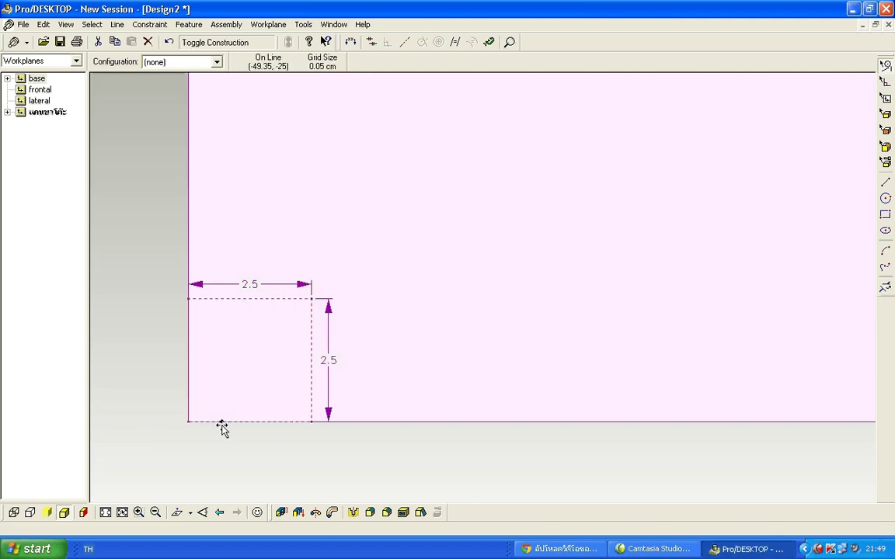
# Sketch a rectangle about 1.65 by 1.65 cm from the upper-right corner of the tabletop's underside.
pyautogui.scroll(-3, 318, 347)
pyautogui.scroll(-1, 329, 344)
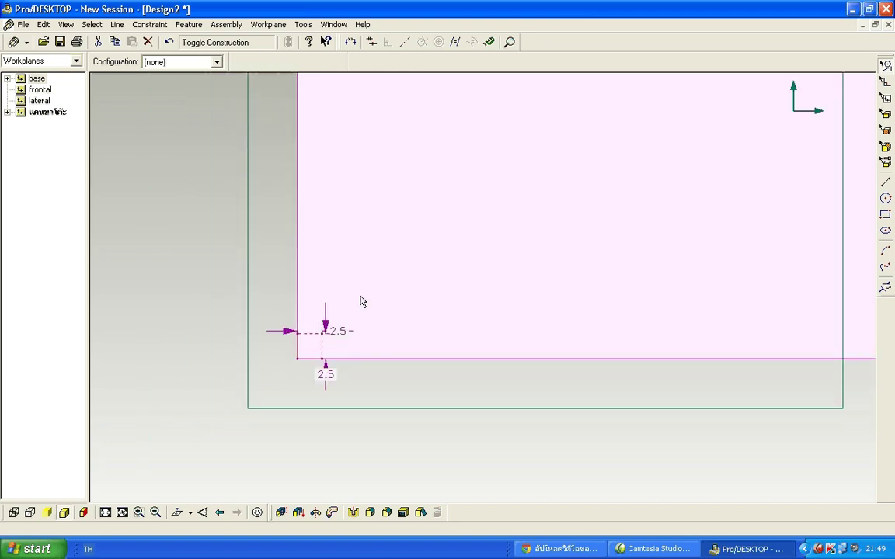
pyautogui.scroll(-2, 361, 301)
pyautogui.scroll(-1, 598, 179)
pyautogui.scroll(-1, 599, 179)
pyautogui.scroll(1, 733, 156)
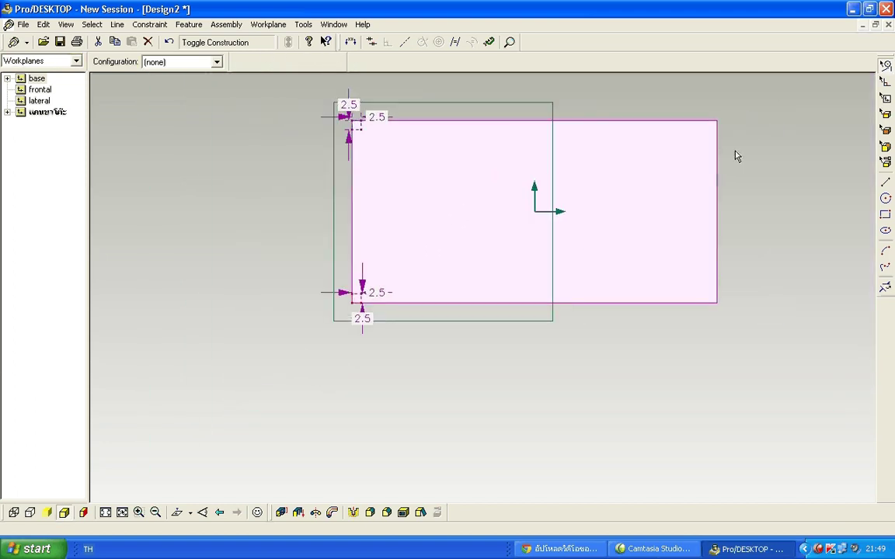
pyautogui.scroll(2, 754, 118)
pyautogui.scroll(-1, 753, 163)
pyautogui.scroll(1, 738, 147)
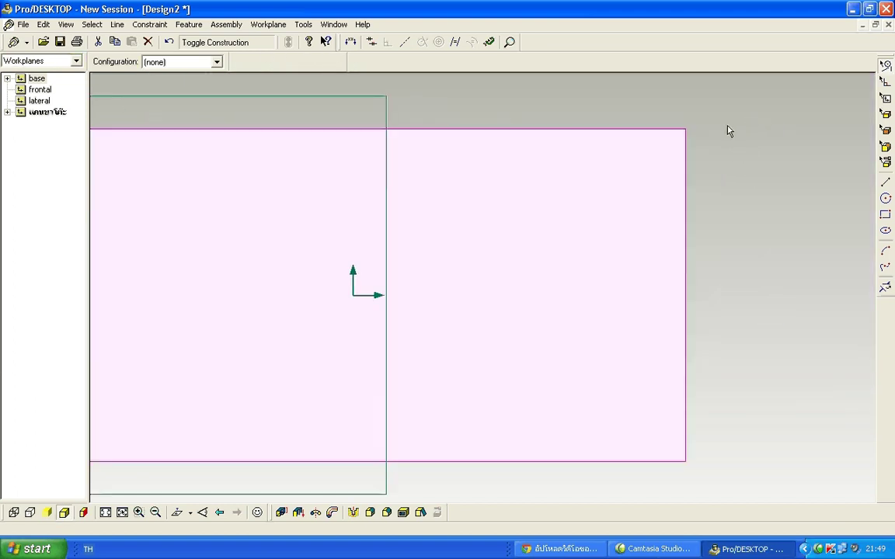
pyautogui.scroll(2, 718, 136)
pyautogui.scroll(1, 703, 132)
pyautogui.scroll(-1, 674, 94)
pyautogui.scroll(1, 667, 94)
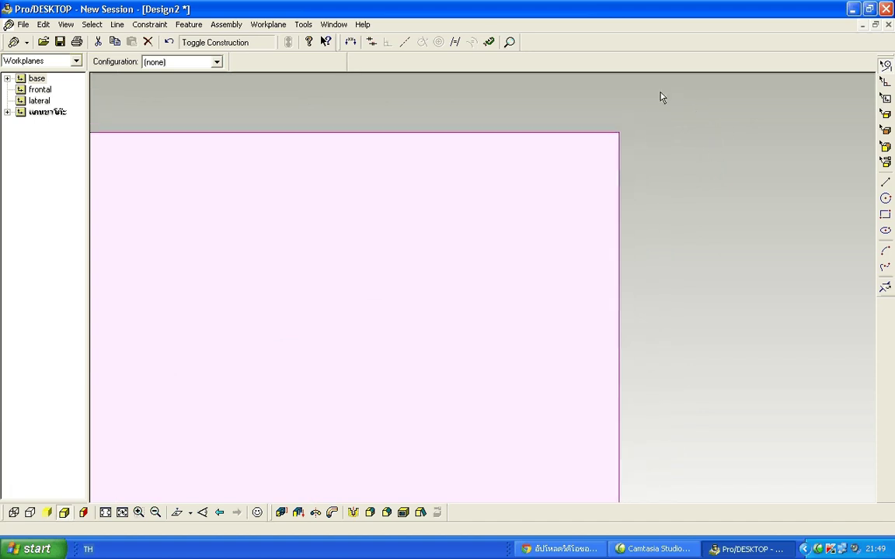
pyautogui.scroll(1, 630, 139)
pyautogui.scroll(2, 617, 151)
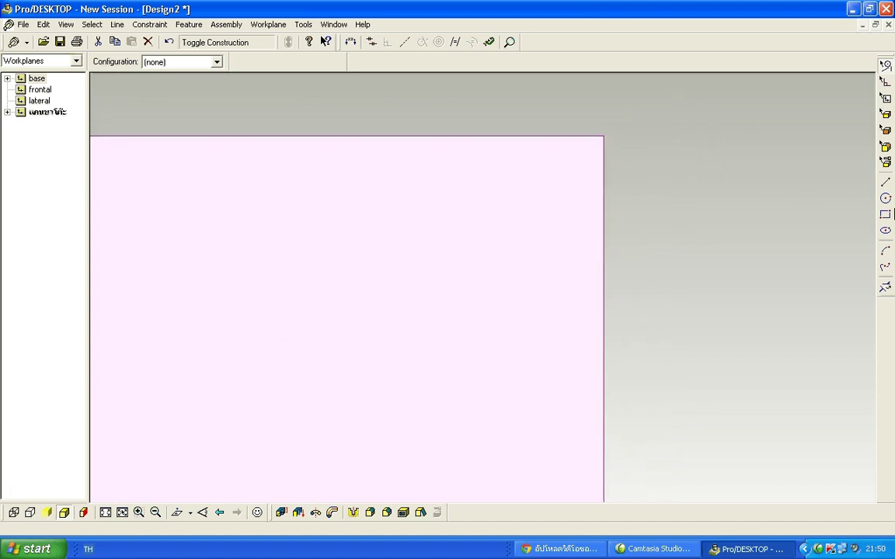
pyautogui.click(884, 215)
pyautogui.moveTo(602, 136); pyautogui.dragTo(505, 234)
# Dimension the width and height of the upper-right corner rectangle, placing the dimensions above and left of it.
pyautogui.click(152, 25)
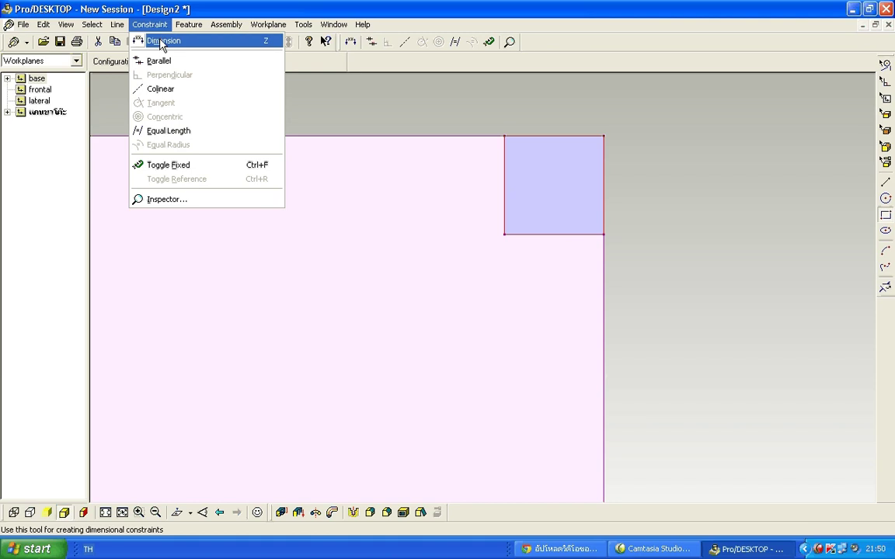
pyautogui.click(161, 44)
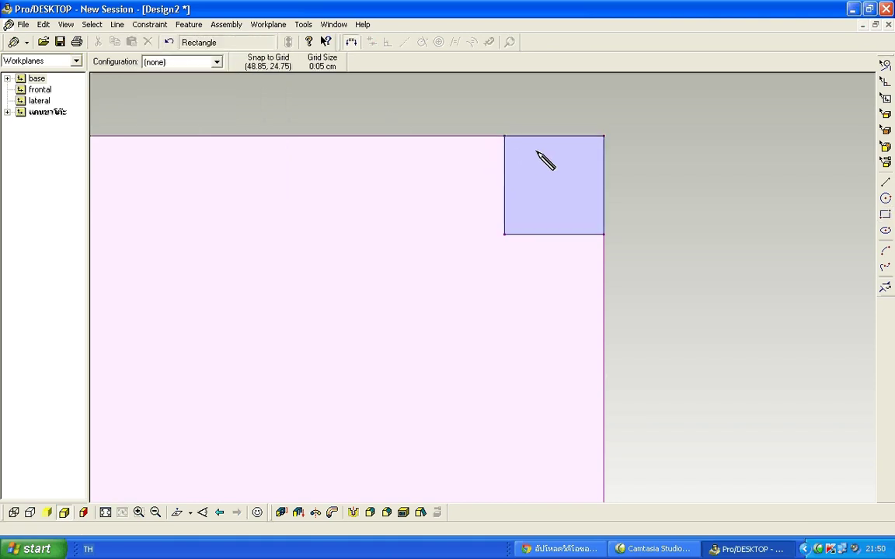
pyautogui.moveTo(556, 140); pyautogui.dragTo(558, 120)
pyautogui.moveTo(506, 193); pyautogui.dragTo(483, 190)
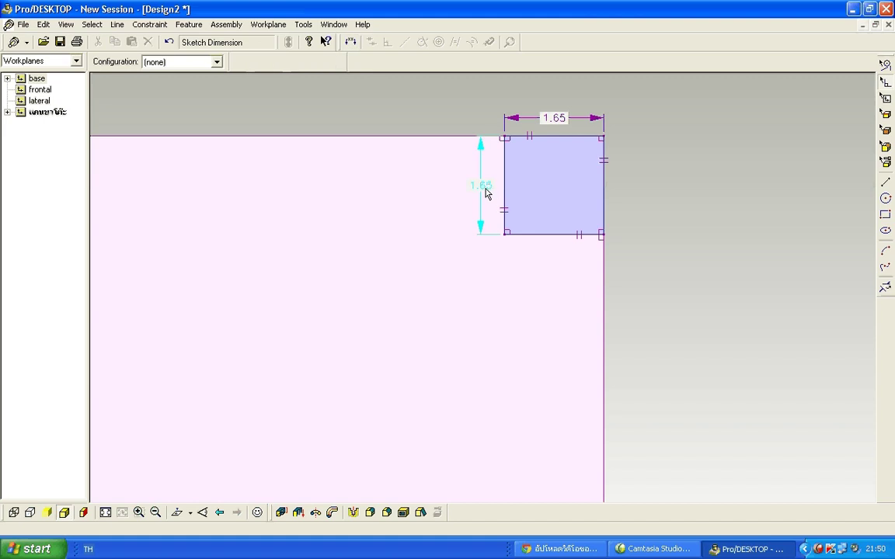
# Set both the height and the width of the upper-right corner rectangle to 2.5 cm.
pyautogui.doubleClick(482, 188)
pyautogui.moveTo(394, 144); pyautogui.dragTo(578, 216)
pyautogui.write('2.5')
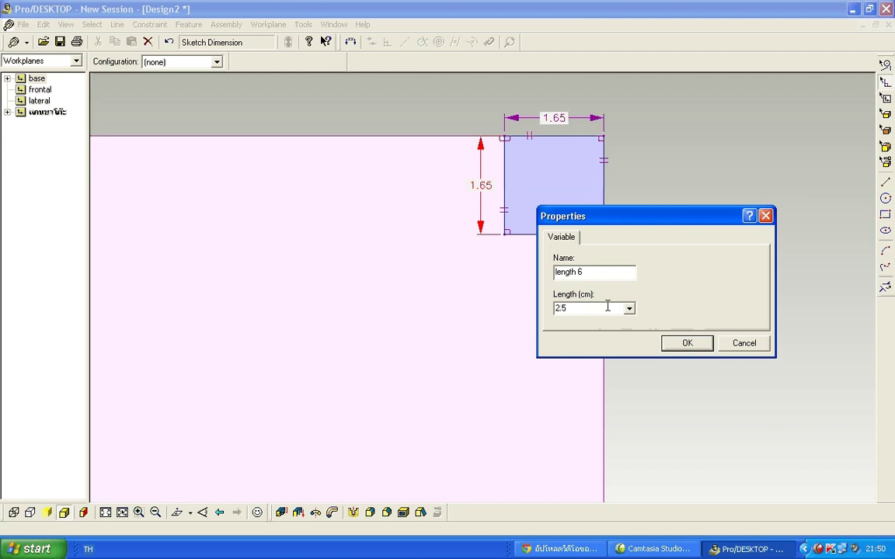
pyautogui.click(681, 347)
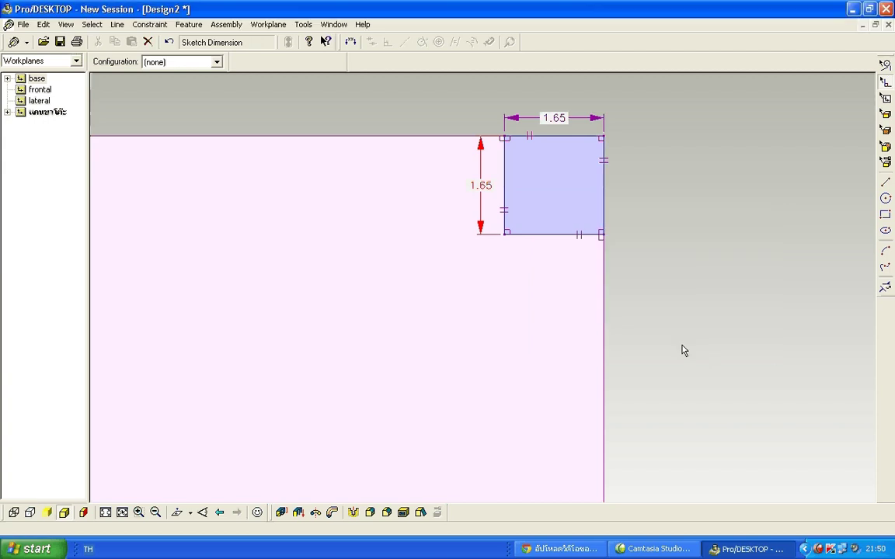
pyautogui.doubleClick(557, 123)
pyautogui.write('2.5')
pyautogui.press('Return')
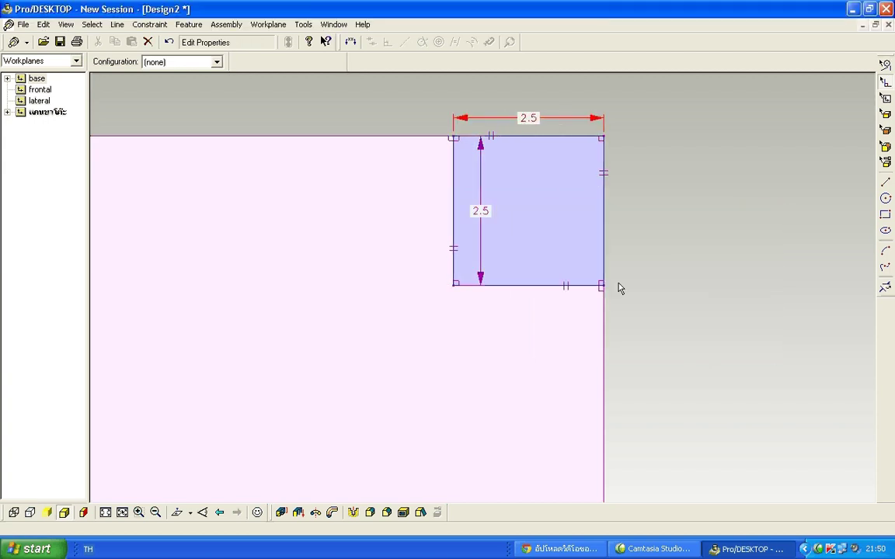
# Sketch a rectangle about 6.6 by 6.3 cm from the lower-right corner of the tabletop's underside.
pyautogui.scroll(-10, 634, 286)
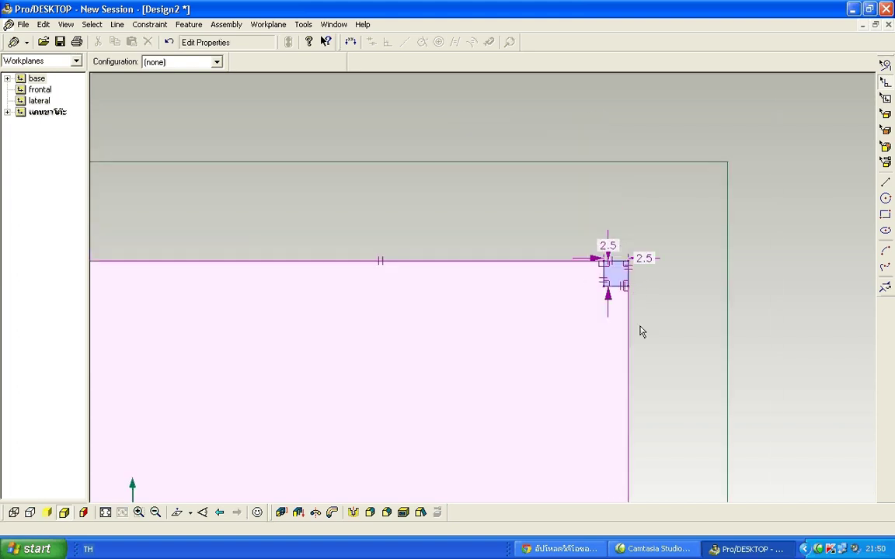
pyautogui.scroll(8, 650, 396)
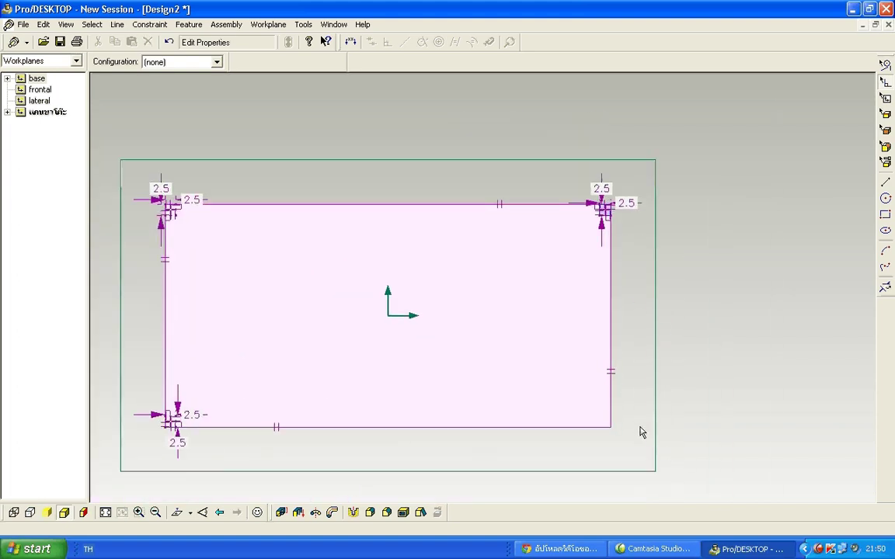
pyautogui.scroll(3, 560, 440)
pyautogui.scroll(-2, 563, 415)
pyautogui.scroll(1, 547, 391)
pyautogui.click(886, 218)
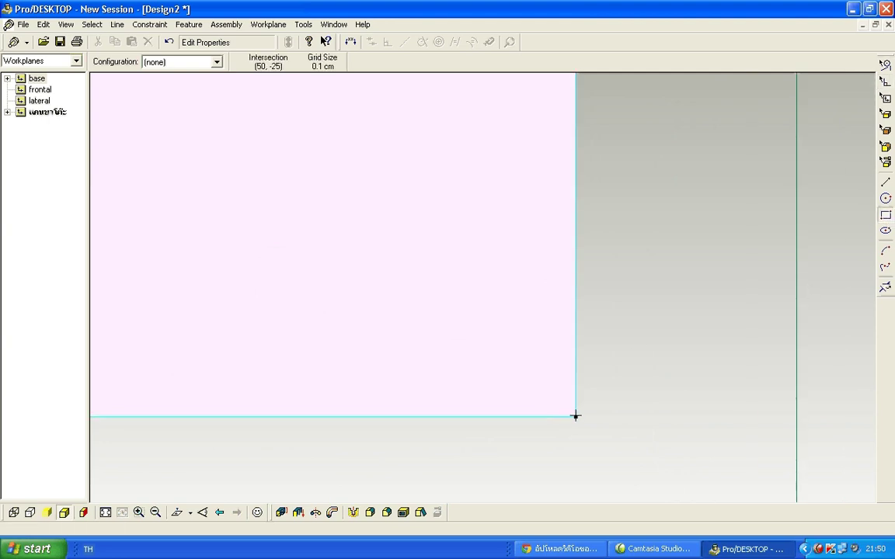
pyautogui.moveTo(576, 416); pyautogui.dragTo(430, 277)
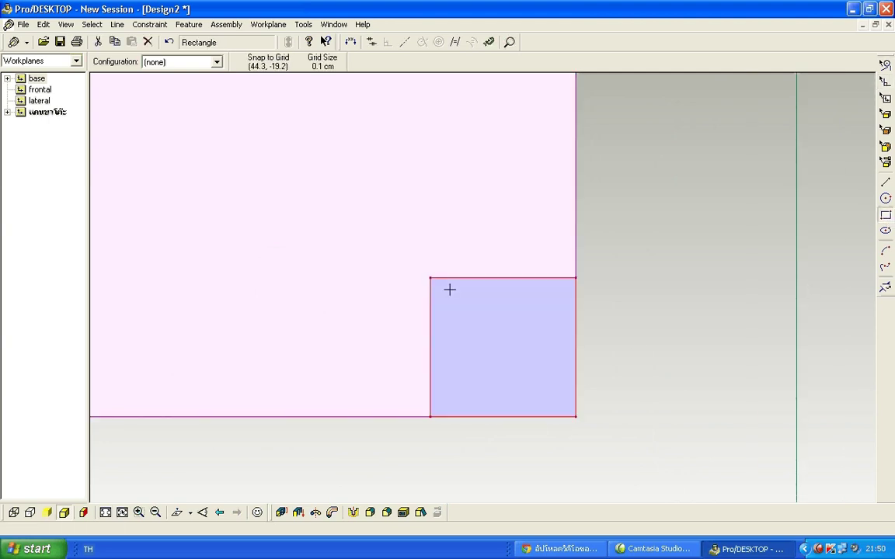
# Dimension the width and height of the lower-right corner rectangle, placing the dimensions above and left of it.
pyautogui.click(149, 24)
pyautogui.click(172, 42)
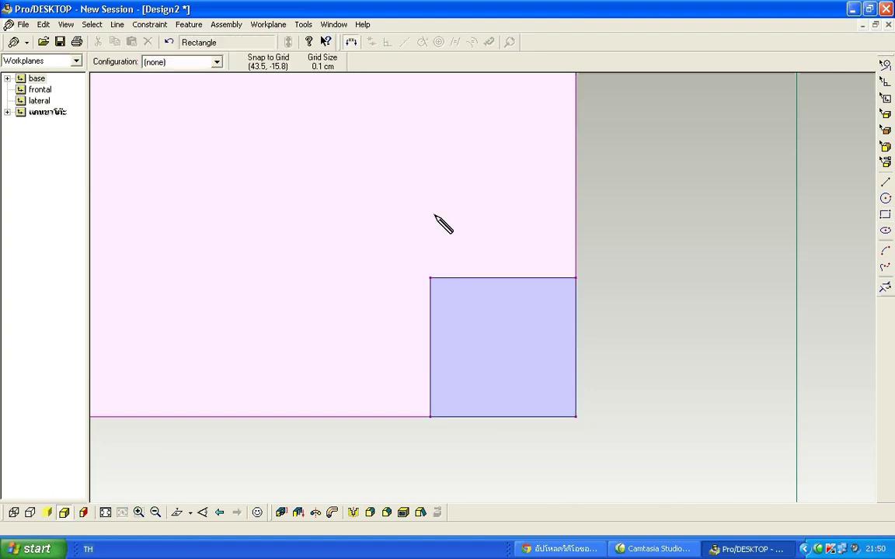
pyautogui.click(502, 283)
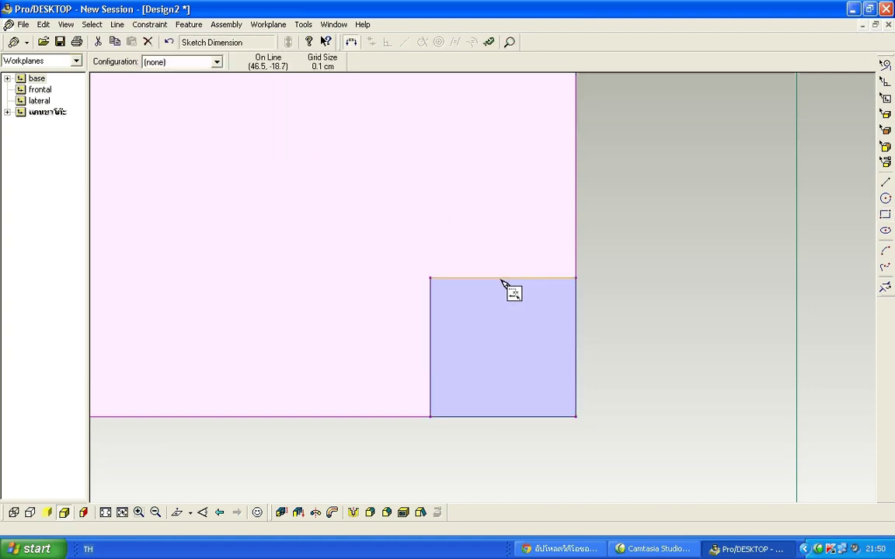
pyautogui.click(509, 250)
pyautogui.click(432, 325)
pyautogui.click(403, 326)
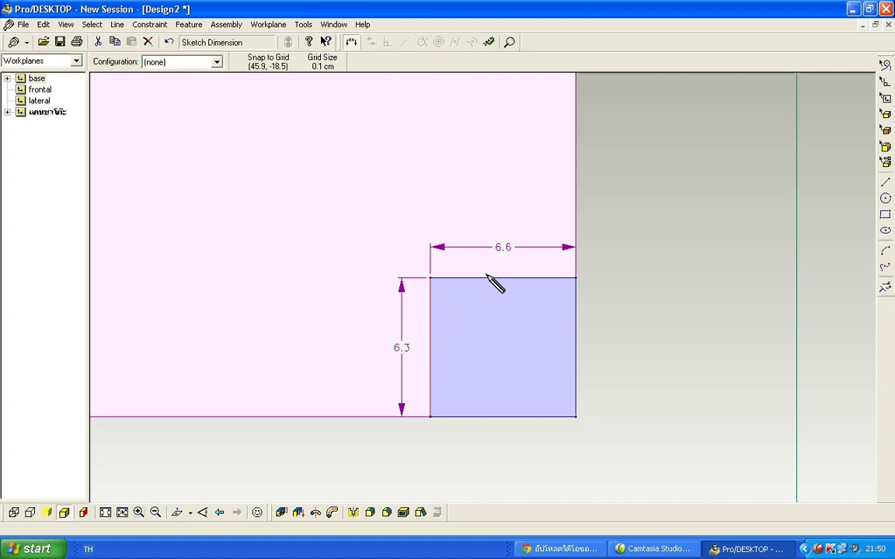
# Set both the width and the height of the lower-right corner rectangle to 2.5 cm.
pyautogui.doubleClick(505, 248)
pyautogui.doubleClick(504, 250)
pyautogui.write('2.5')
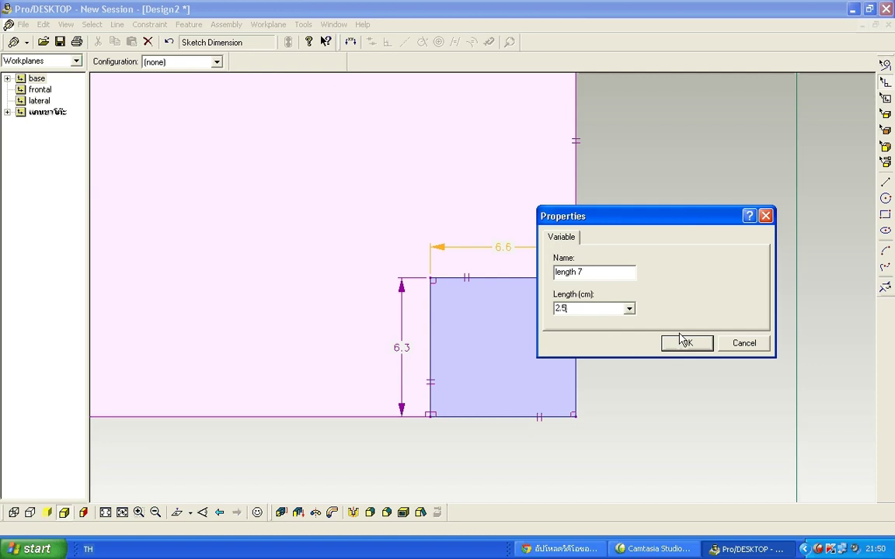
pyautogui.click(680, 340)
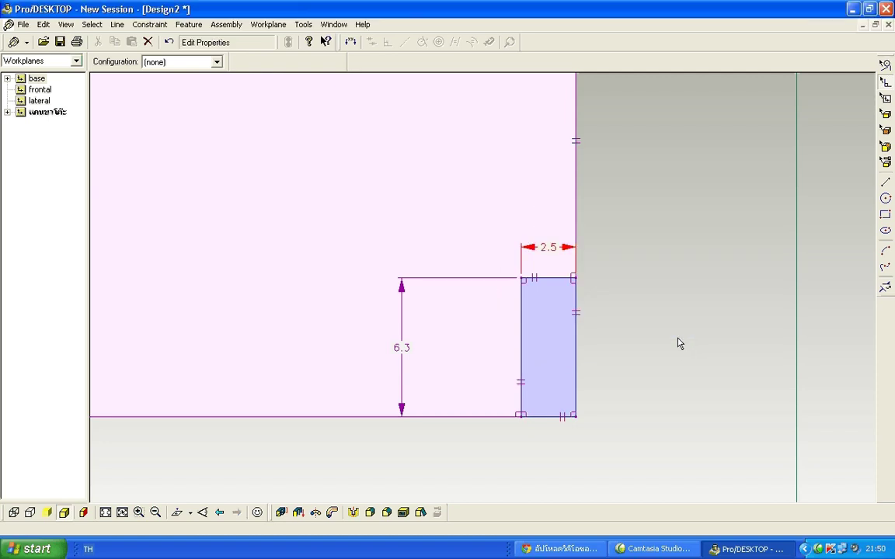
pyautogui.doubleClick(402, 351)
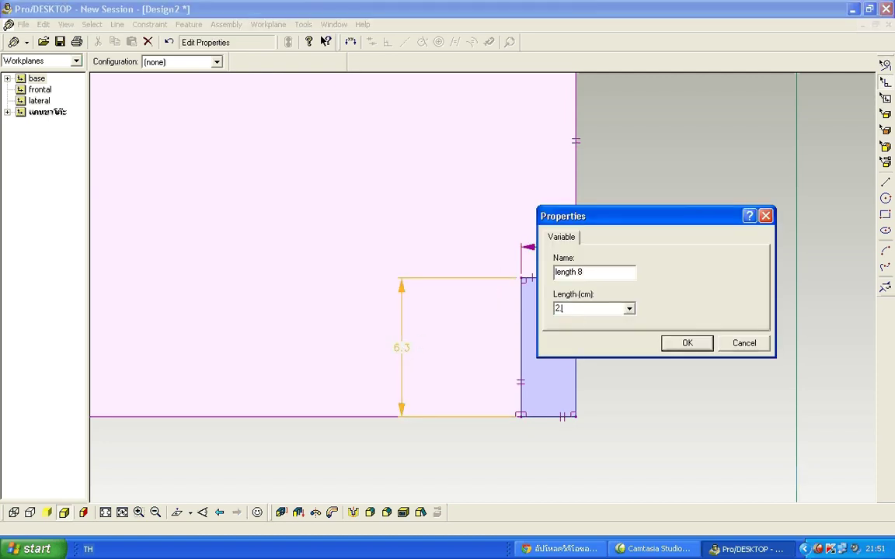
pyautogui.click(666, 348)
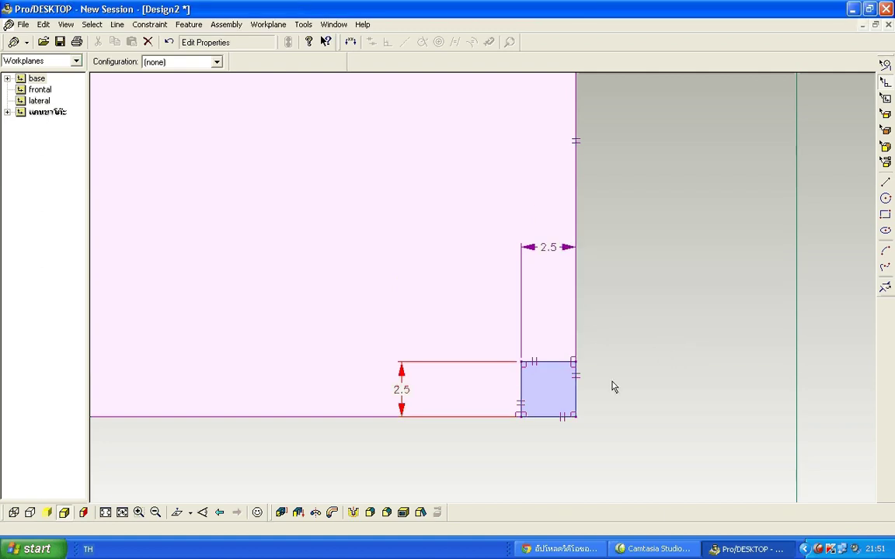
# Examine the 2.5 cm squares at all four corners of the tabletop's underside.
pyautogui.scroll(1, 612, 388)
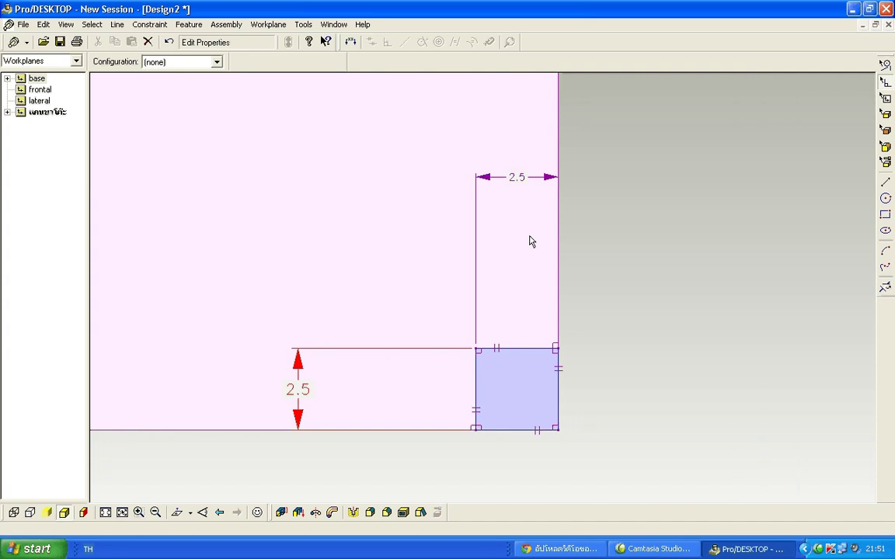
pyautogui.scroll(-1, 581, 382)
pyautogui.scroll(-4, 581, 380)
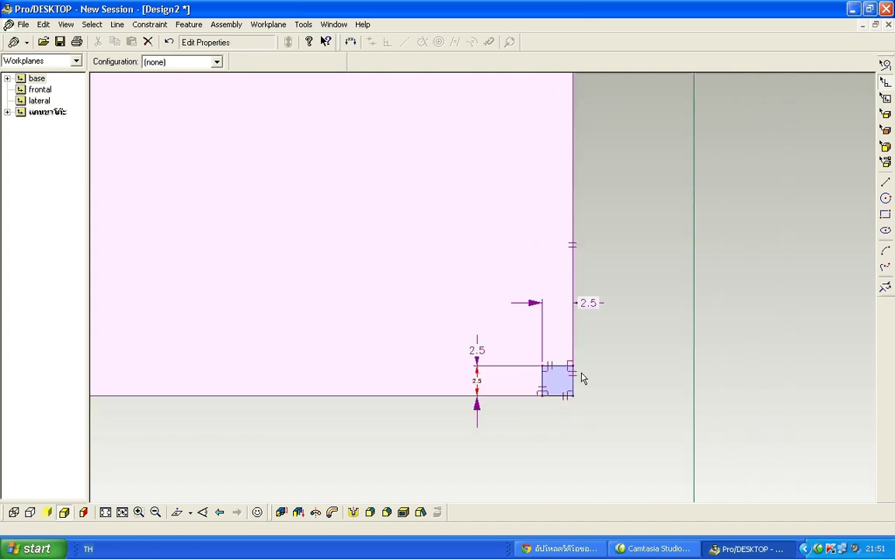
pyautogui.scroll(1, 496, 335)
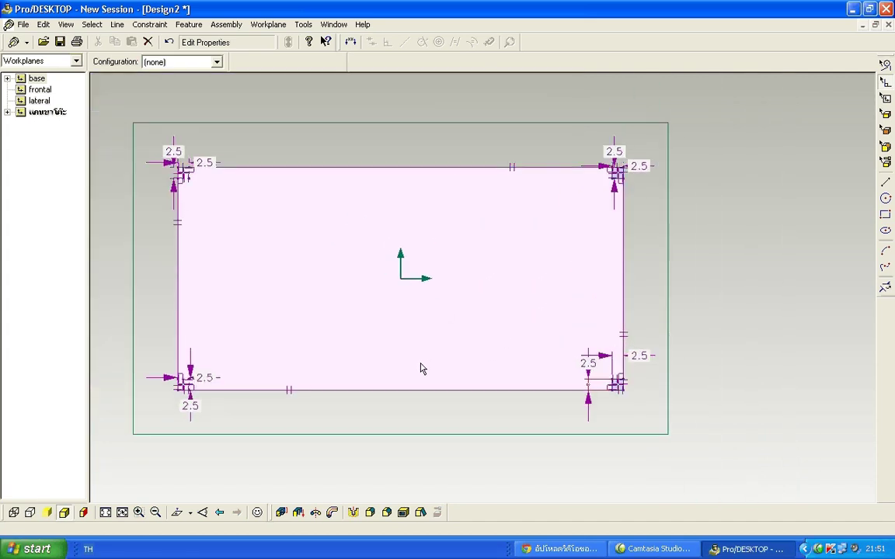
pyautogui.scroll(1, 410, 366)
pyautogui.scroll(-1, 384, 364)
pyautogui.scroll(1, 248, 262)
pyautogui.scroll(3, 225, 214)
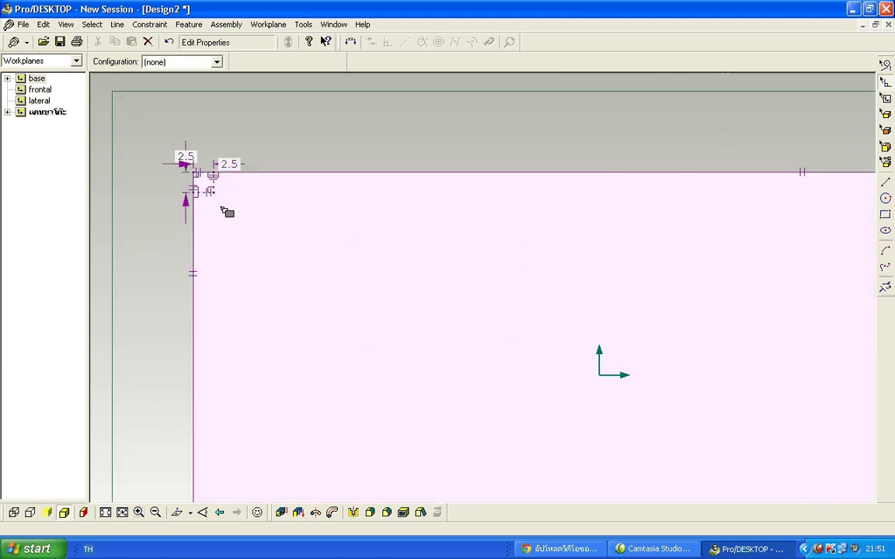
pyautogui.scroll(-4, 232, 214)
pyautogui.scroll(1, 419, 353)
pyautogui.scroll(2, 419, 354)
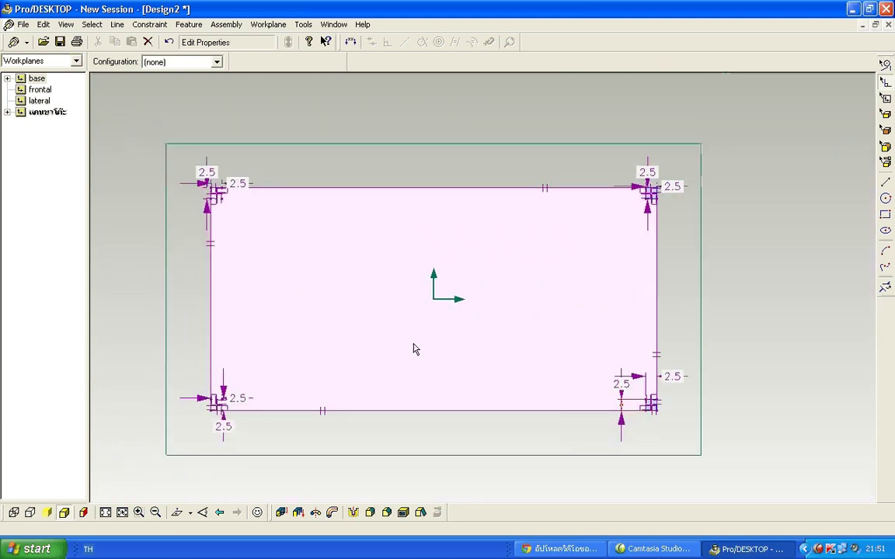
pyautogui.scroll(1, 396, 358)
pyautogui.scroll(-1, 363, 378)
pyautogui.scroll(1, 361, 375)
pyautogui.scroll(-1, 361, 378)
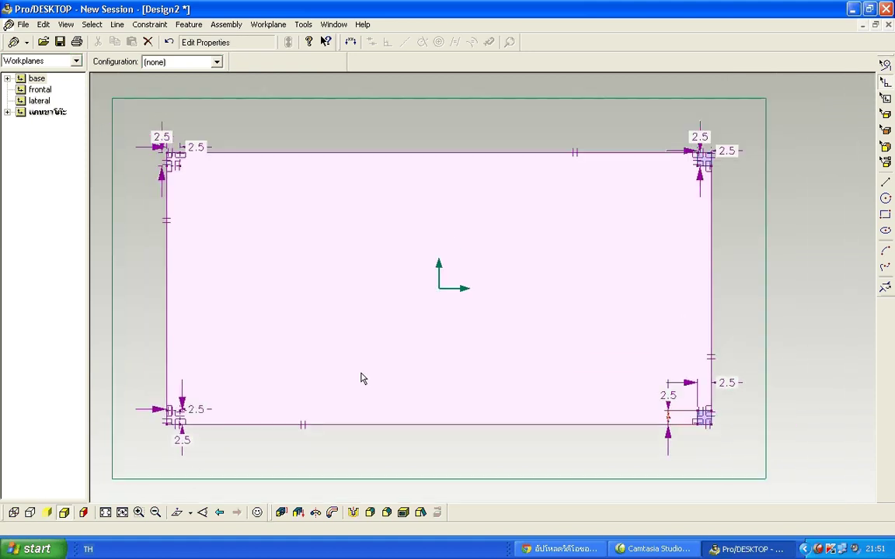
# Convert the outline of the upper-right corner square to construction lines.
pyautogui.click(885, 217)
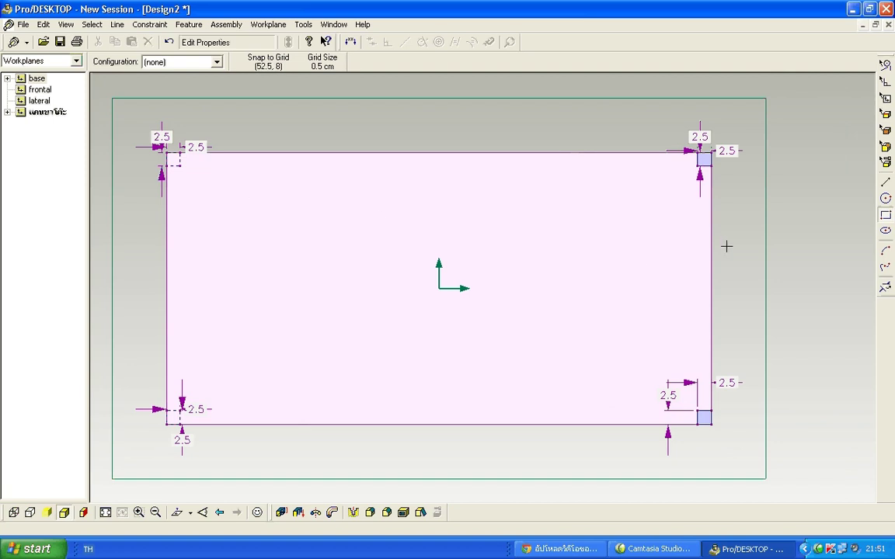
pyautogui.click(885, 66)
pyautogui.scroll(-2, 792, 166)
pyautogui.scroll(2, 785, 160)
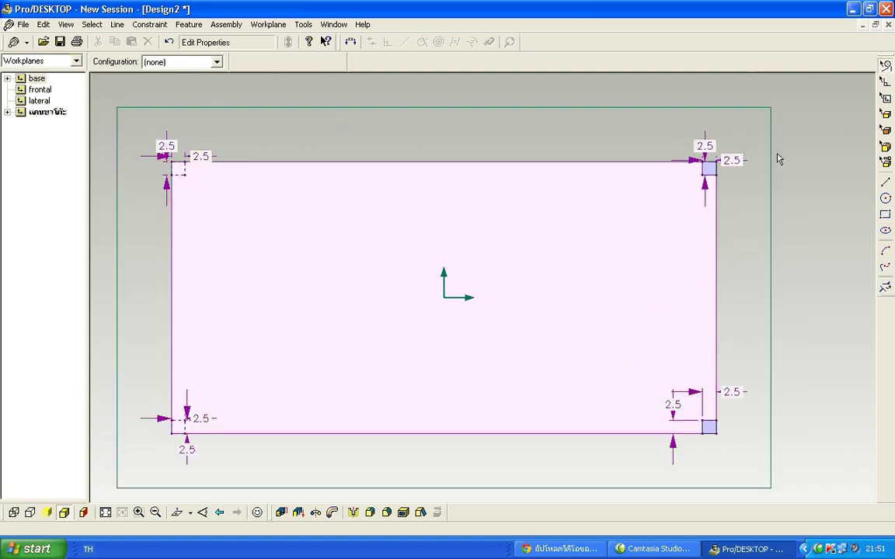
pyautogui.scroll(4, 777, 160)
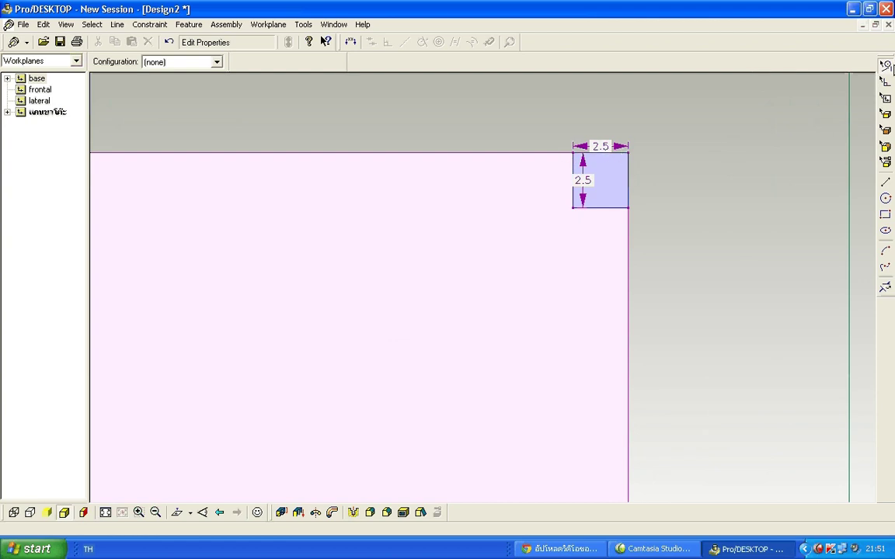
pyautogui.moveTo(631, 210)
pyautogui.mouseDown()
pyautogui.moveTo(639, 220)
pyautogui.moveTo(615, 209)
pyautogui.mouseUp()
pyautogui.rightClick(616, 211)
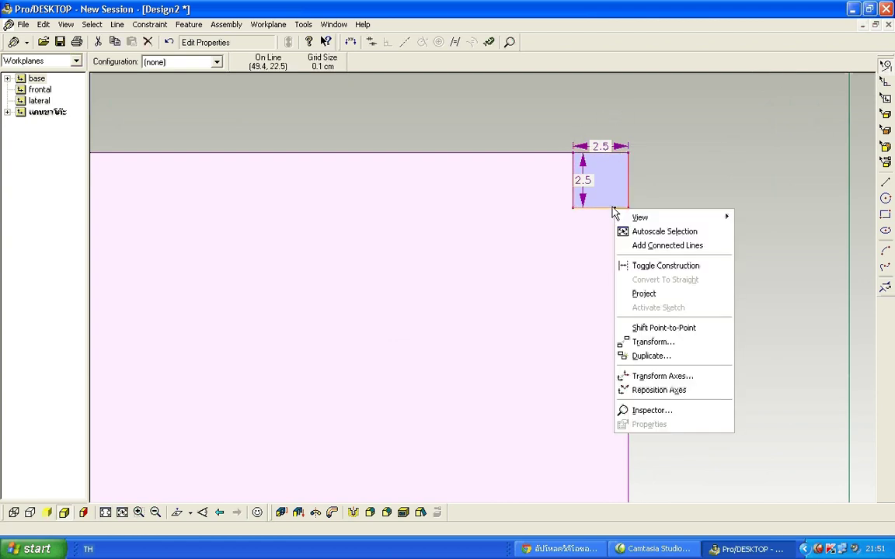
pyautogui.click(642, 264)
# Convert the outline of the lower-right corner square to construction lines.
pyautogui.scroll(-3, 643, 268)
pyautogui.scroll(5, 695, 448)
pyautogui.moveTo(610, 359); pyautogui.dragTo(537, 422)
pyautogui.scroll(2, 543, 411)
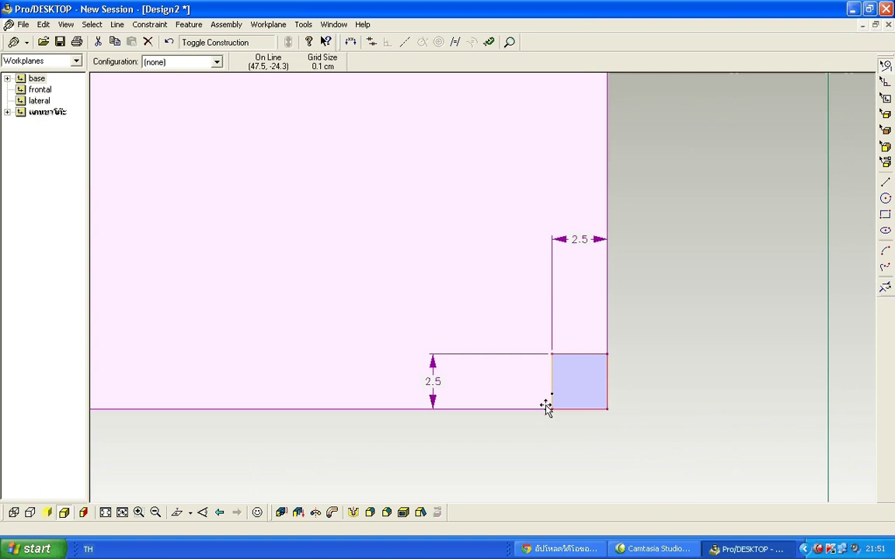
pyautogui.rightClick(579, 358)
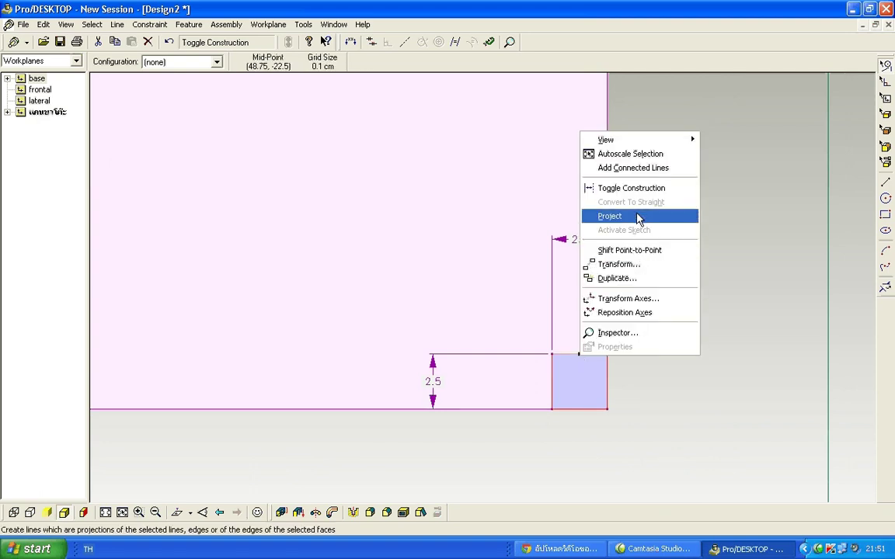
pyautogui.click(622, 186)
# Sketch a rectangle through the inner corners of the four construction squares and convert its outline to construction lines.
pyautogui.scroll(-4, 643, 278)
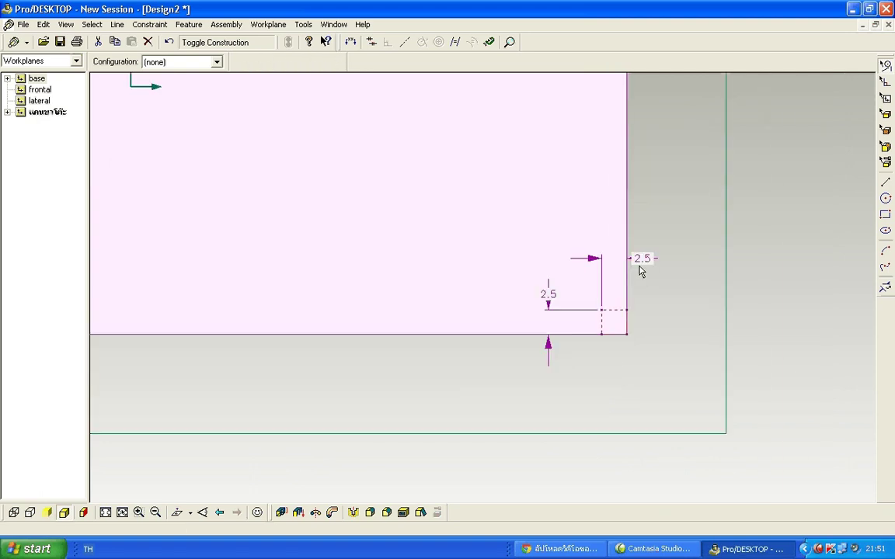
pyautogui.scroll(2, 643, 189)
pyautogui.scroll(-2, 615, 144)
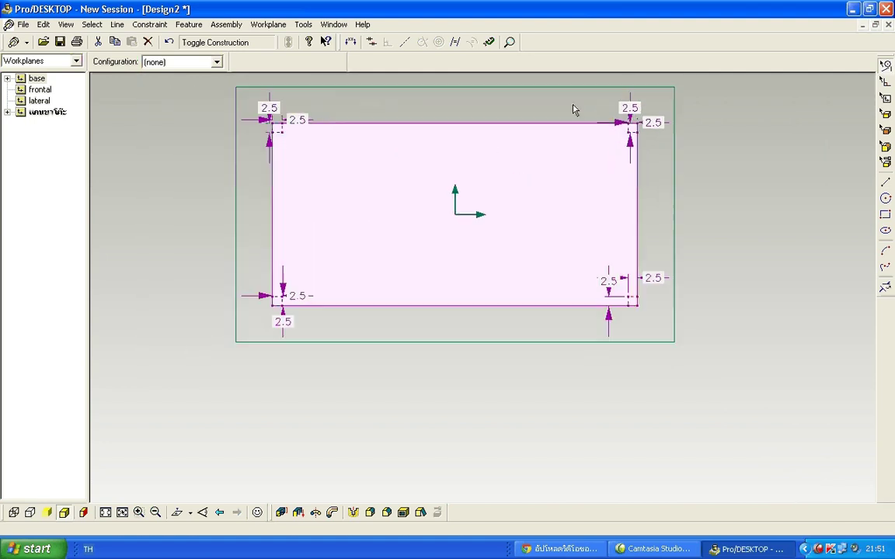
pyautogui.scroll(3, 577, 105)
pyautogui.scroll(-1, 752, 335)
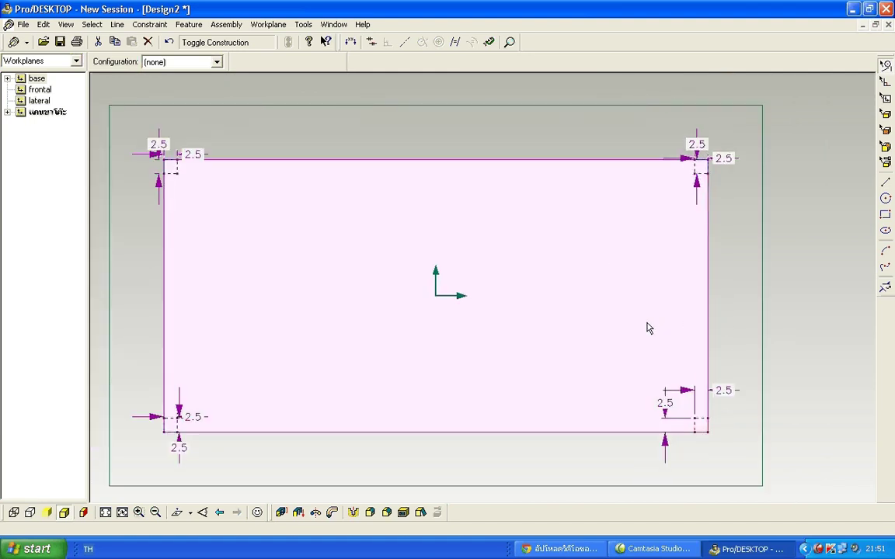
pyautogui.click(885, 216)
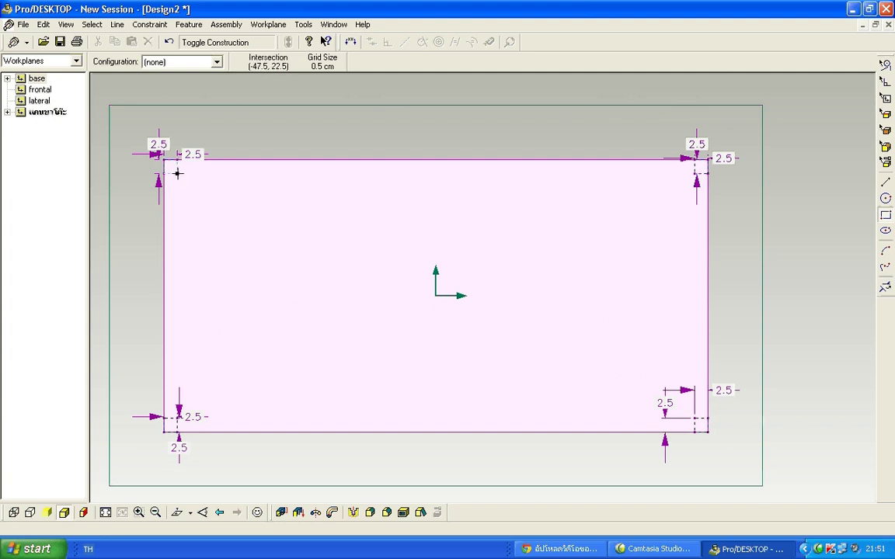
pyautogui.press('Escape')
pyautogui.click(885, 215)
pyautogui.moveTo(178, 174)
pyautogui.mouseDown()
pyautogui.moveTo(221, 336)
pyautogui.moveTo(234, 353)
pyautogui.moveTo(343, 413)
pyautogui.moveTo(693, 419)
pyautogui.mouseUp()
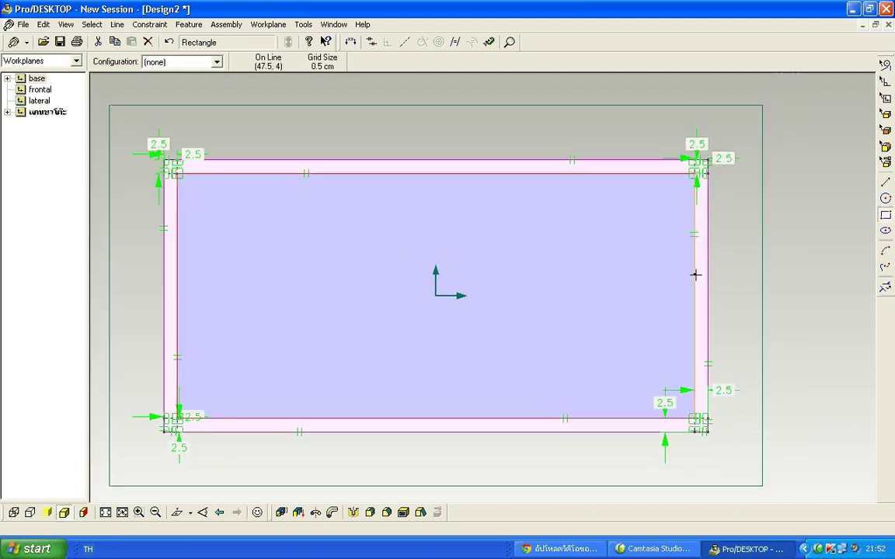
pyautogui.rightClick(694, 275)
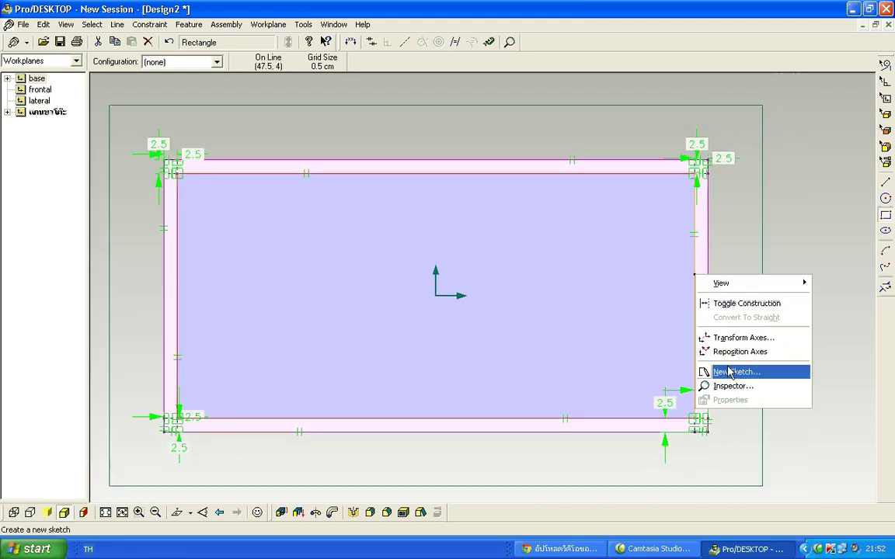
pyautogui.click(727, 303)
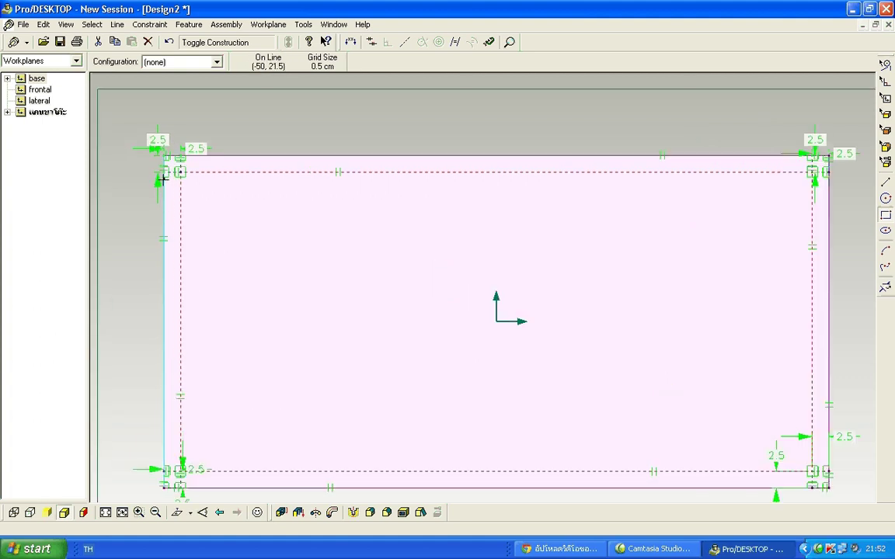
# Sketch a leg rectangle about 5.9 by 5.7 cm, starting at the inner corner of the upper-left construction square.
pyautogui.scroll(3, 169, 171)
pyautogui.scroll(2, 188, 201)
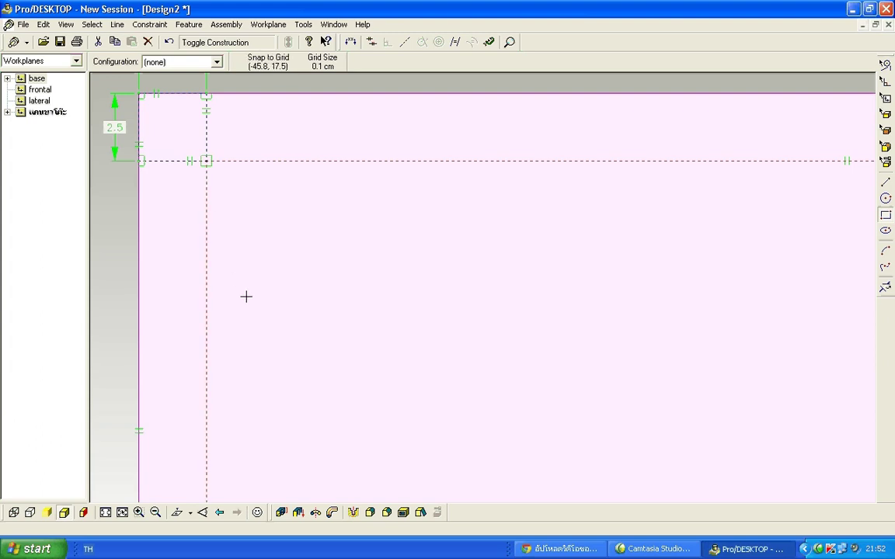
pyautogui.scroll(-1, 428, 326)
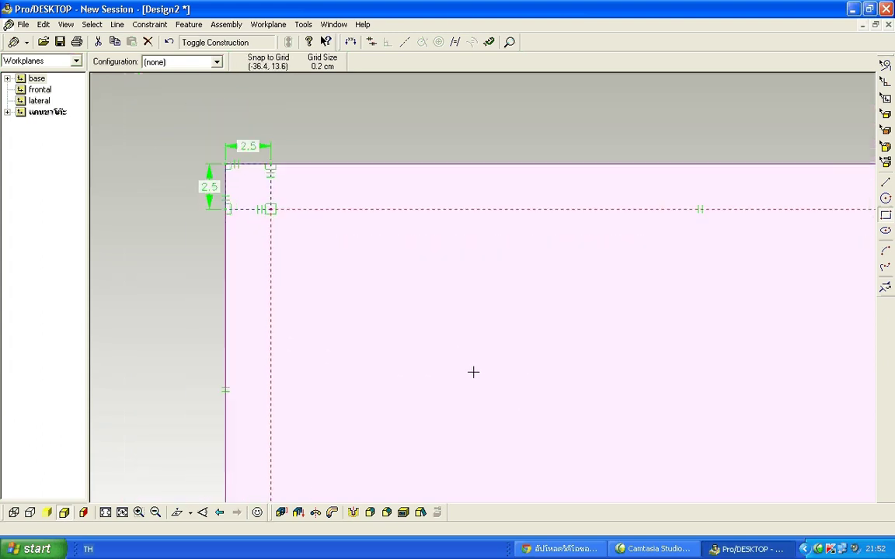
pyautogui.click(885, 221)
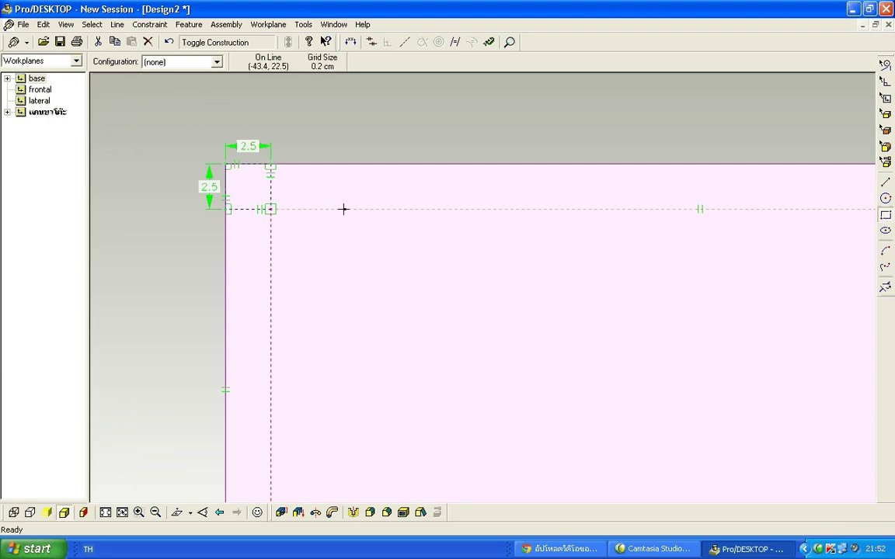
pyautogui.moveTo(271, 209)
pyautogui.mouseDown()
pyautogui.moveTo(302, 282)
pyautogui.moveTo(393, 339)
pyautogui.moveTo(427, 335)
pyautogui.moveTo(361, 283)
pyautogui.moveTo(371, 283)
pyautogui.moveTo(378, 311)
pyautogui.mouseUp()
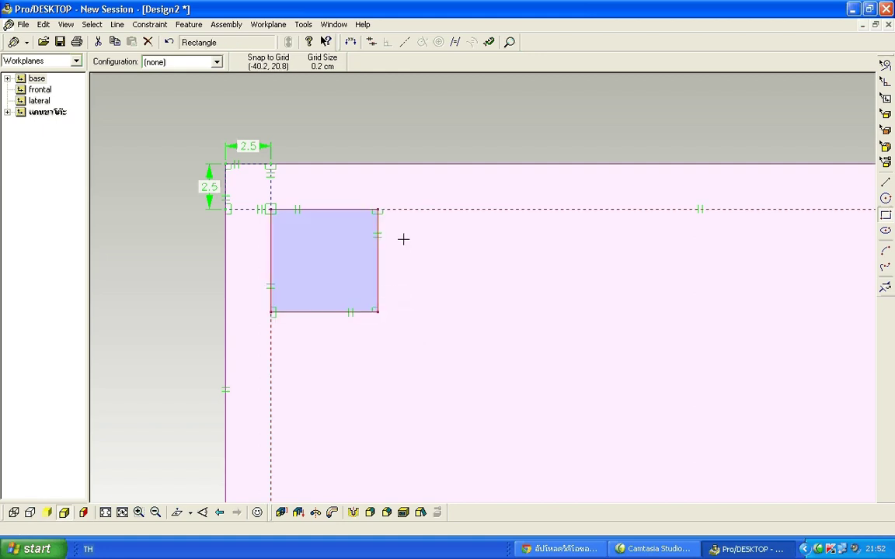
# Dimension the height and width of the upper-left leg rectangle, placing the dimensions right of and below it.
pyautogui.click(147, 25)
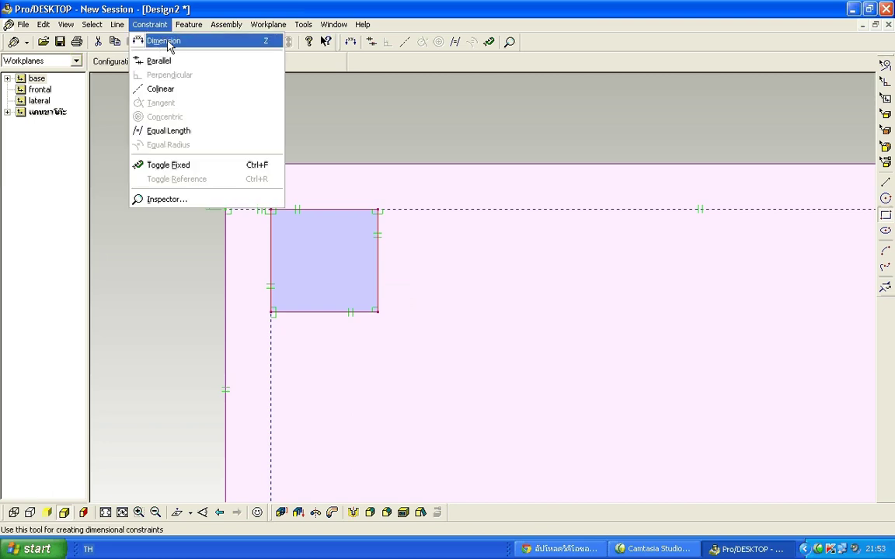
pyautogui.click(196, 43)
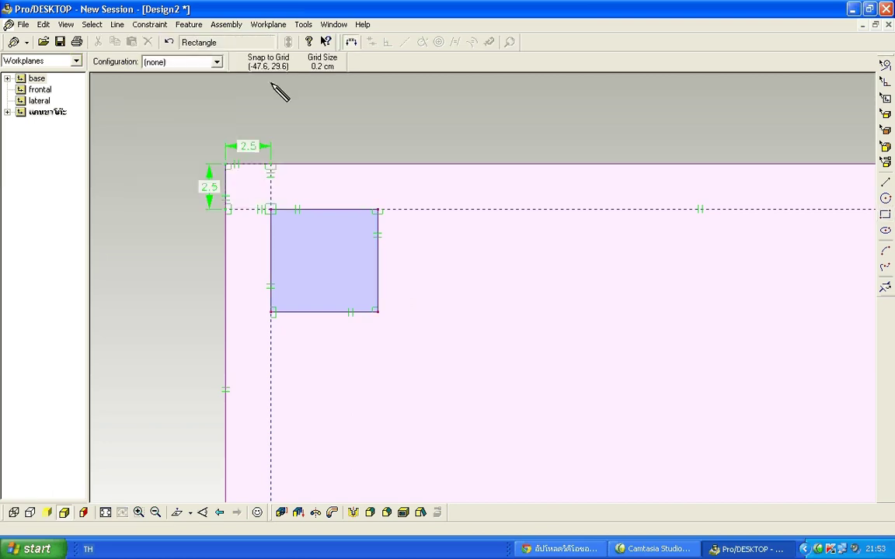
pyautogui.click(380, 272)
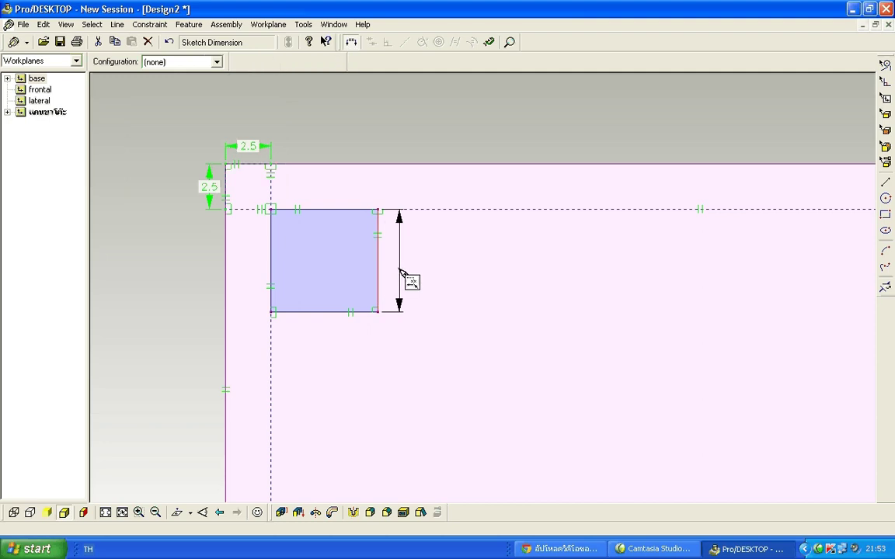
pyautogui.click(399, 278)
pyautogui.click(331, 313)
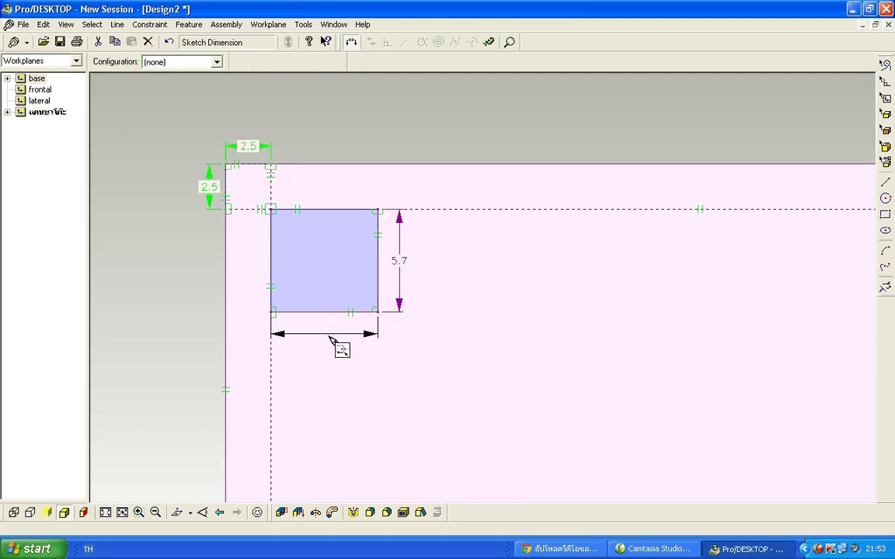
pyautogui.click(330, 339)
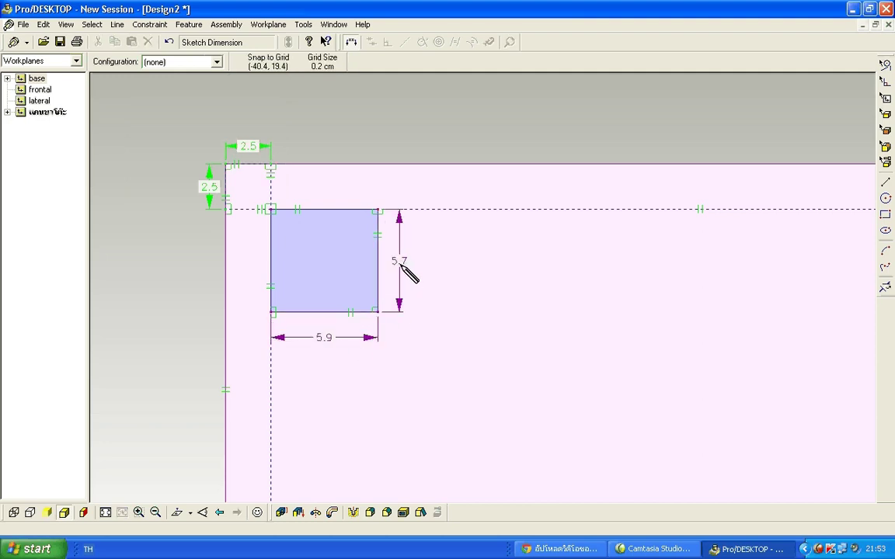
# Set both the height and the width of the upper-left leg rectangle to 5 cm.
pyautogui.doubleClick(400, 262)
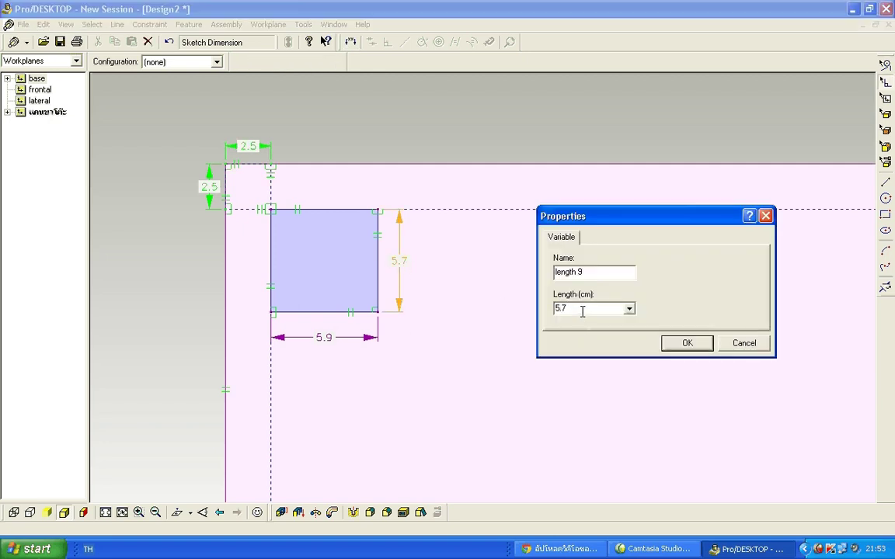
pyautogui.write('5')
pyautogui.click(667, 344)
pyautogui.doubleClick(329, 339)
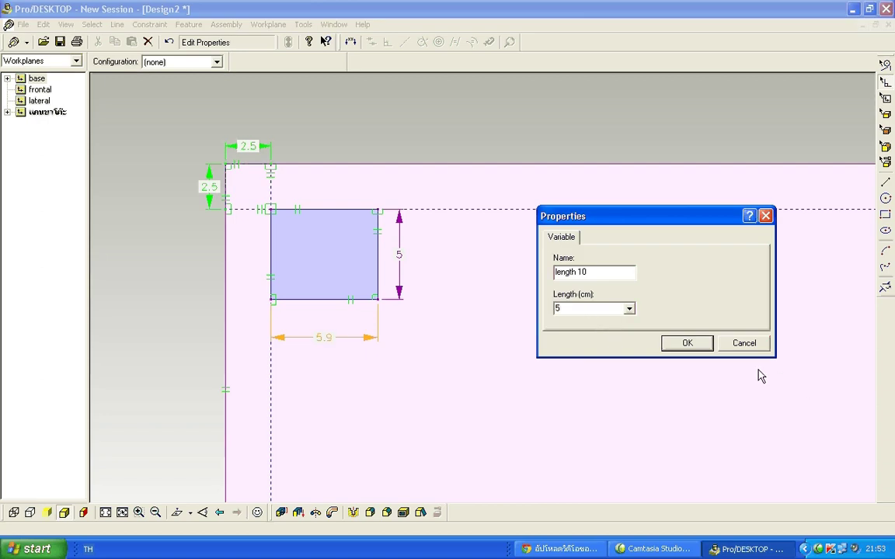
pyautogui.click(699, 344)
# Sketch a second leg rectangle up and inward from the inner corner of the lower-left construction square.
pyautogui.scroll(-7, 513, 364)
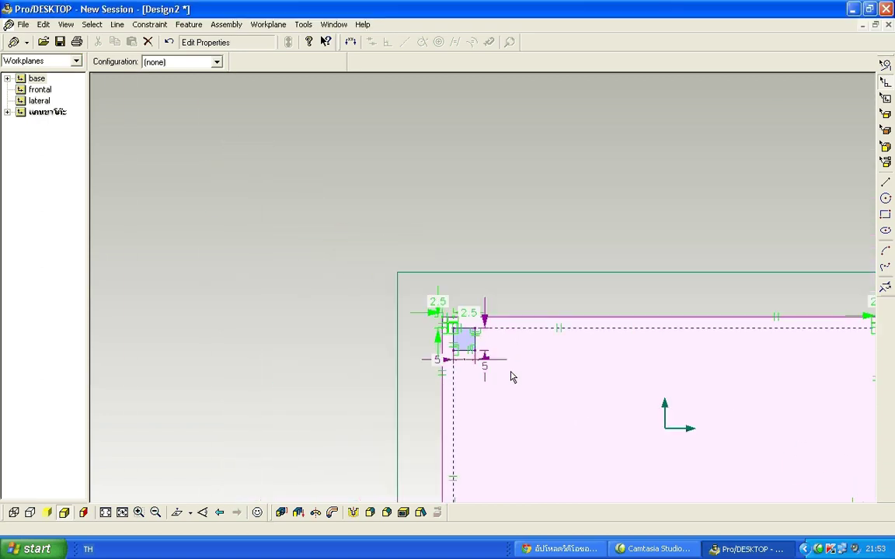
pyautogui.scroll(4, 533, 459)
pyautogui.scroll(5, 413, 396)
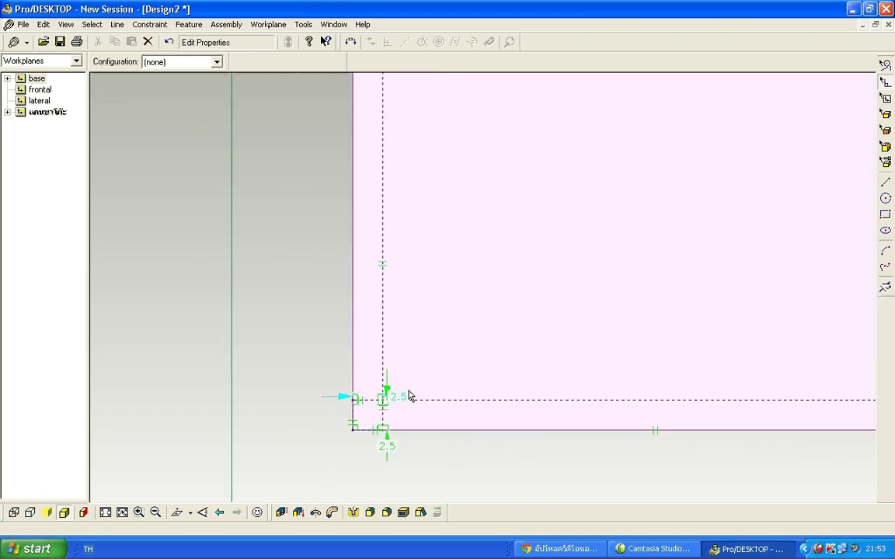
pyautogui.click(885, 214)
pyautogui.moveTo(367, 372)
pyautogui.mouseDown()
pyautogui.moveTo(434, 373)
pyautogui.moveTo(474, 271)
pyautogui.moveTo(543, 168)
pyautogui.moveTo(563, 168)
pyautogui.moveTo(565, 150)
pyautogui.mouseUp()
pyautogui.scroll(-2, 588, 172)
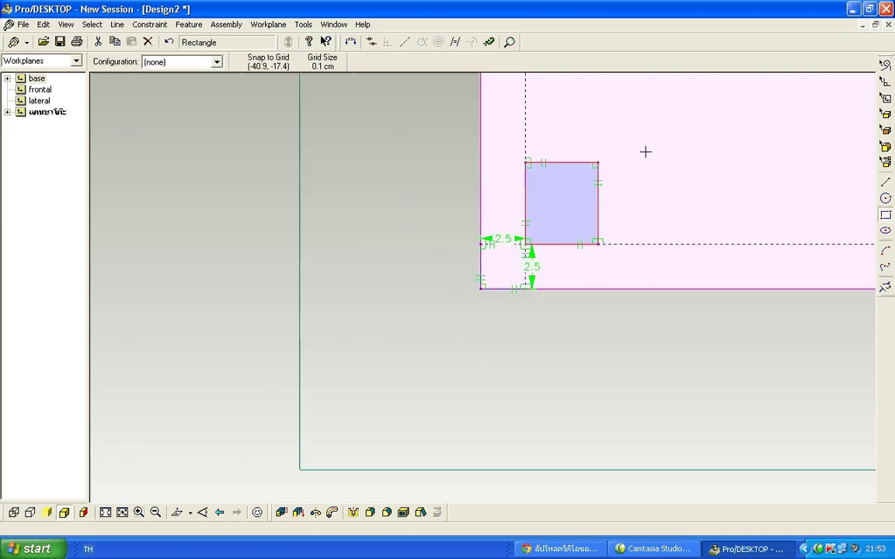
pyautogui.scroll(2, 614, 170)
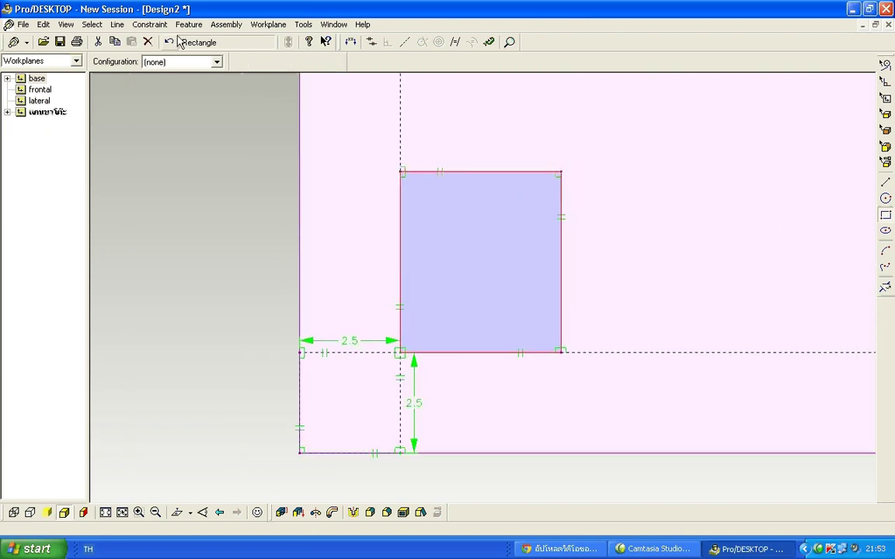
# Dimension the width and height of the lower-left leg rectangle, placing the dimensions above and right of it.
pyautogui.click(149, 24)
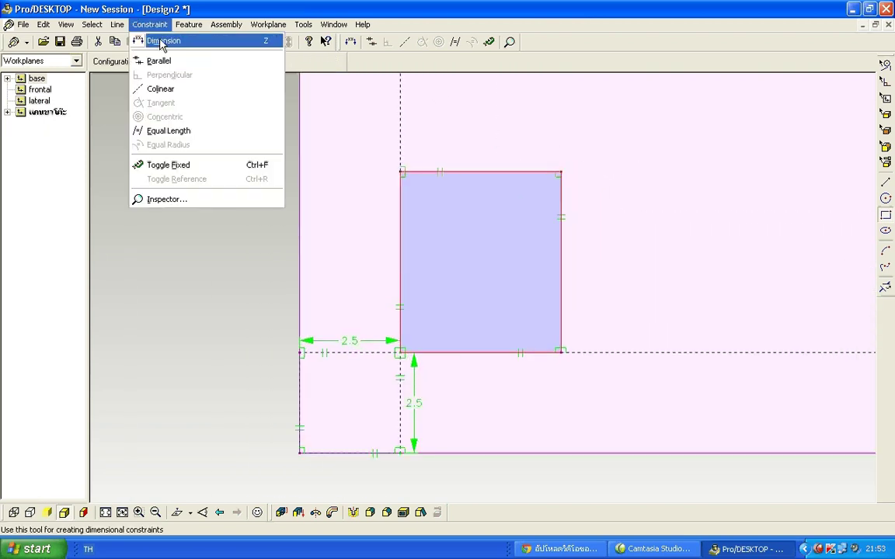
pyautogui.click(161, 40)
pyautogui.click(483, 172)
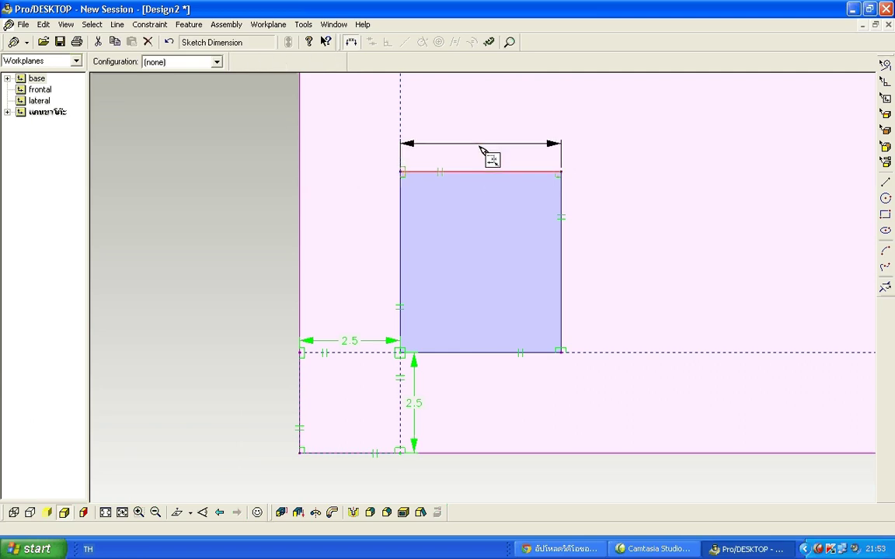
pyautogui.click(482, 145)
pyautogui.click(562, 249)
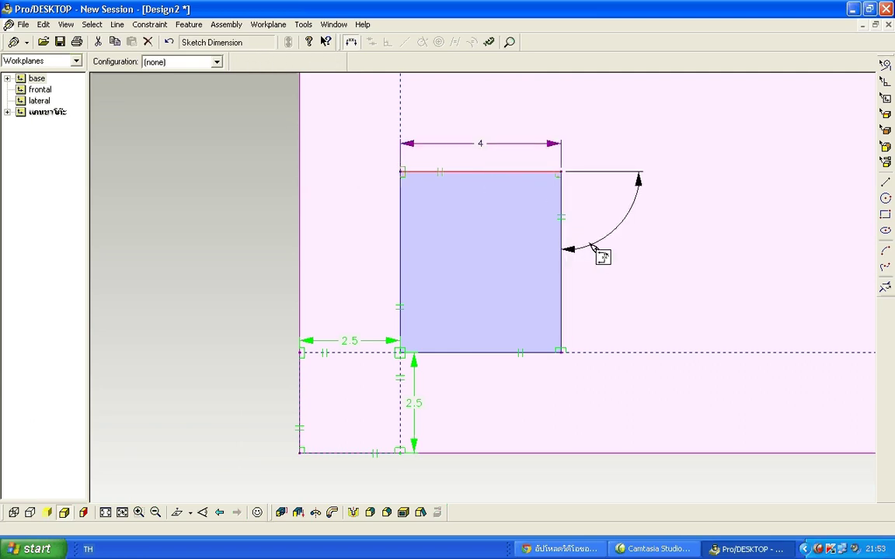
pyautogui.click(589, 243)
pyautogui.click(562, 268)
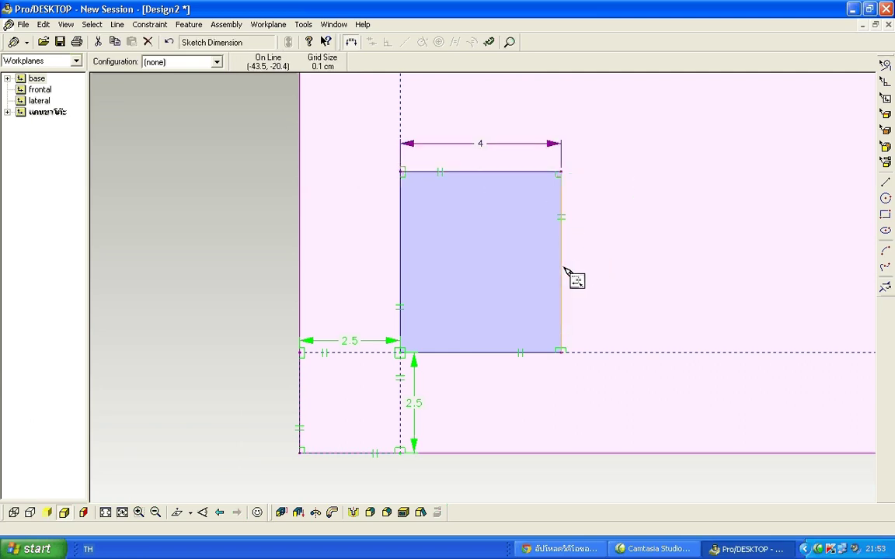
pyautogui.click(562, 270)
pyautogui.click(599, 273)
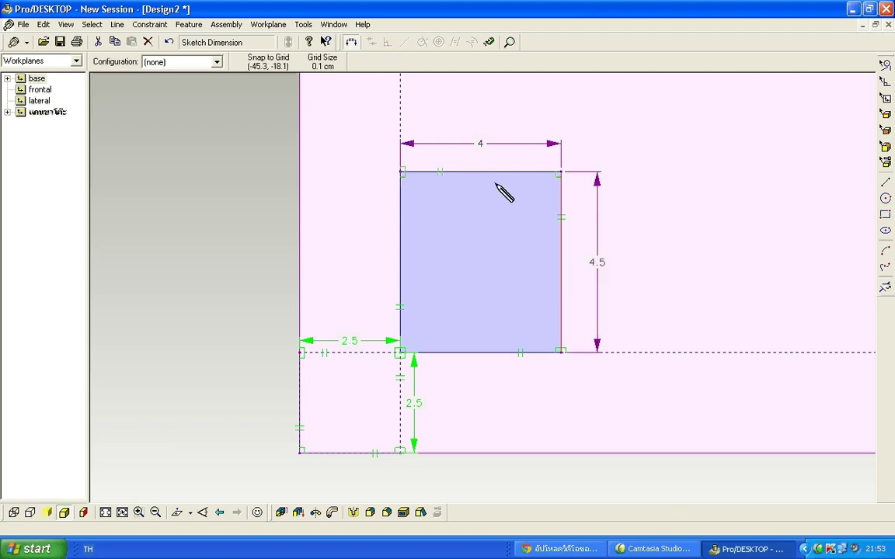
pyautogui.press('Escape')
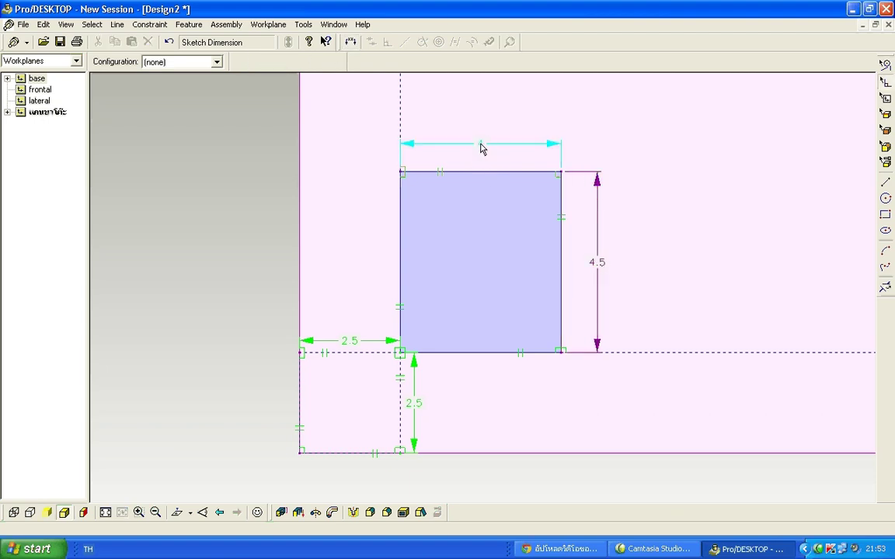
# Set both the width and height of the lower-left leg rectangle to 5 cm, and move the two dimensions farther away from it.
pyautogui.doubleClick(483, 148)
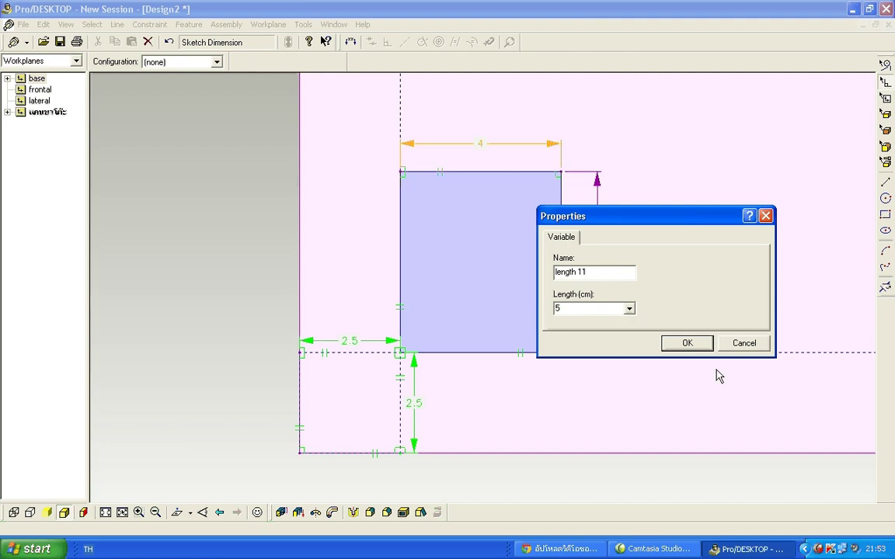
pyautogui.click(697, 346)
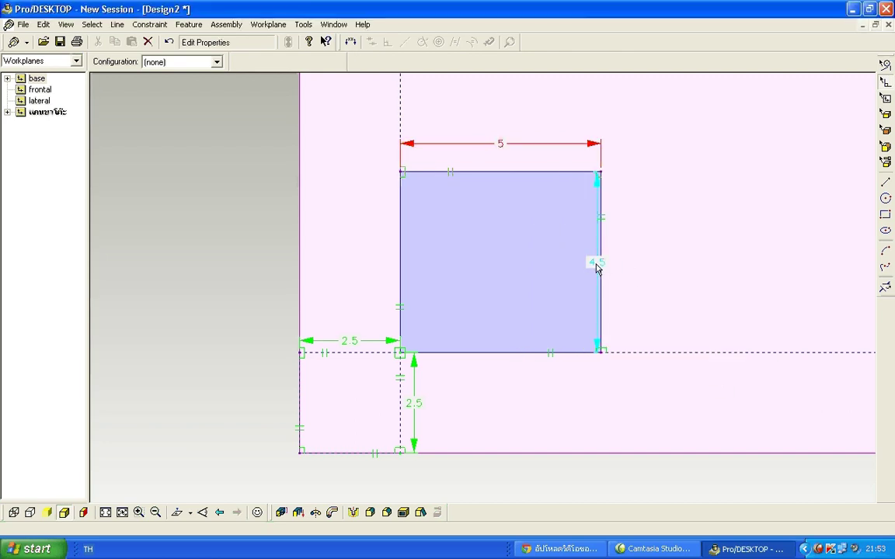
pyautogui.doubleClick(596, 266)
pyautogui.write('5')
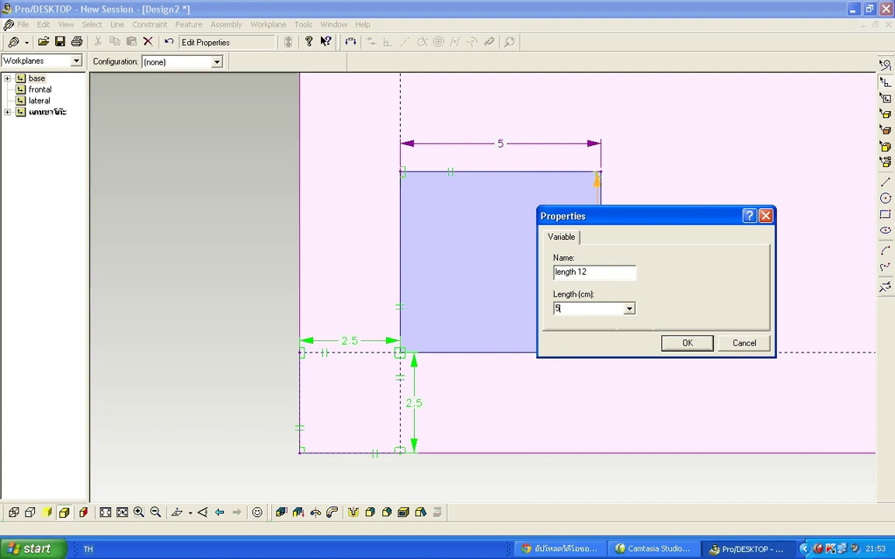
pyautogui.click(687, 343)
pyautogui.moveTo(596, 226); pyautogui.dragTo(625, 230)
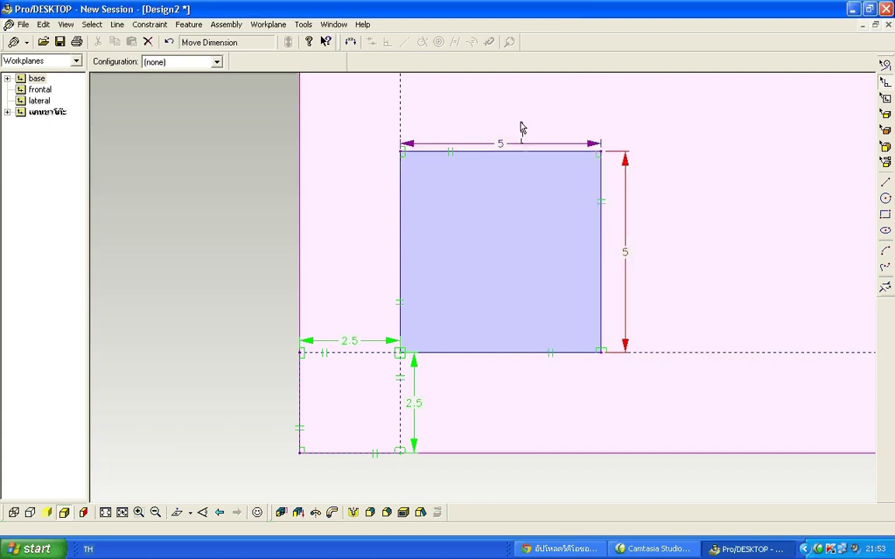
pyautogui.moveTo(522, 144); pyautogui.dragTo(525, 126)
# Sketch a leg rectangle about 5.9 by 5.1 cm, up and inward from the inner corner of the lower-right construction square.
pyautogui.scroll(-6, 671, 243)
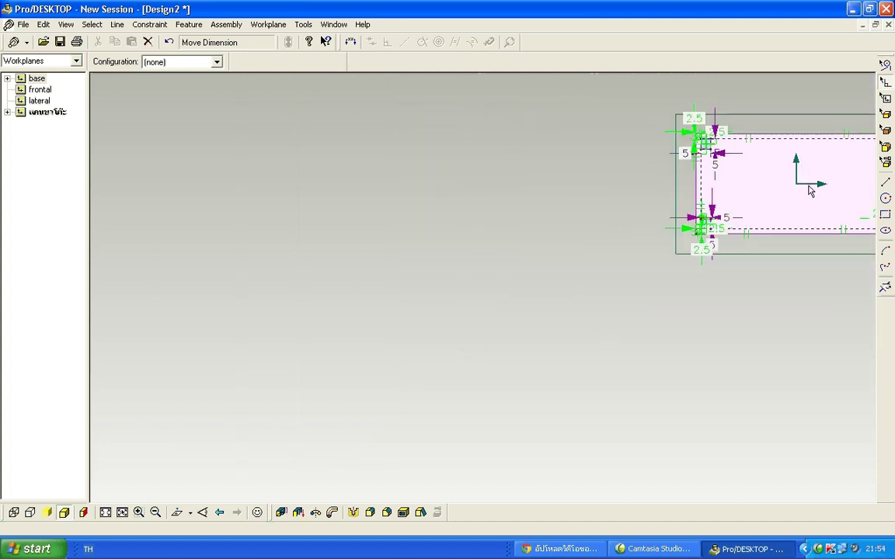
pyautogui.scroll(5, 845, 163)
pyautogui.scroll(-6, 844, 164)
pyautogui.scroll(5, 868, 193)
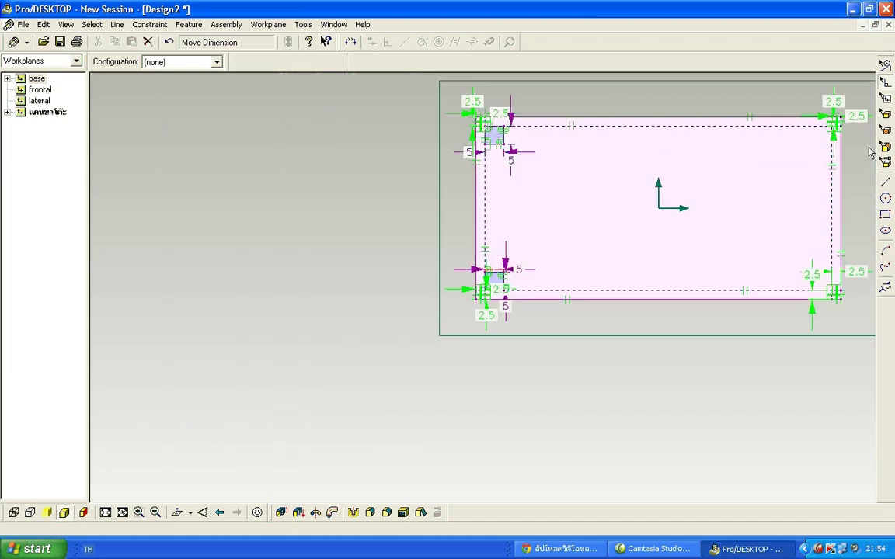
pyautogui.click(66, 24)
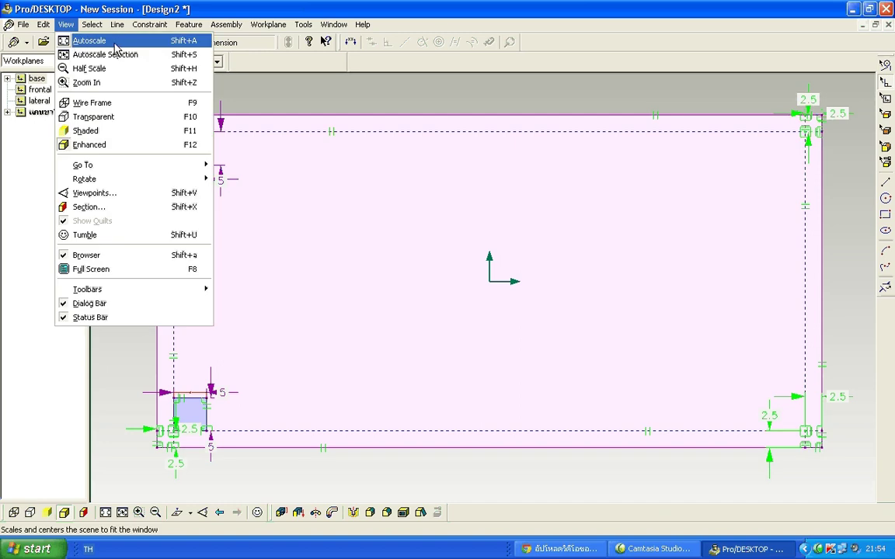
pyautogui.click(191, 43)
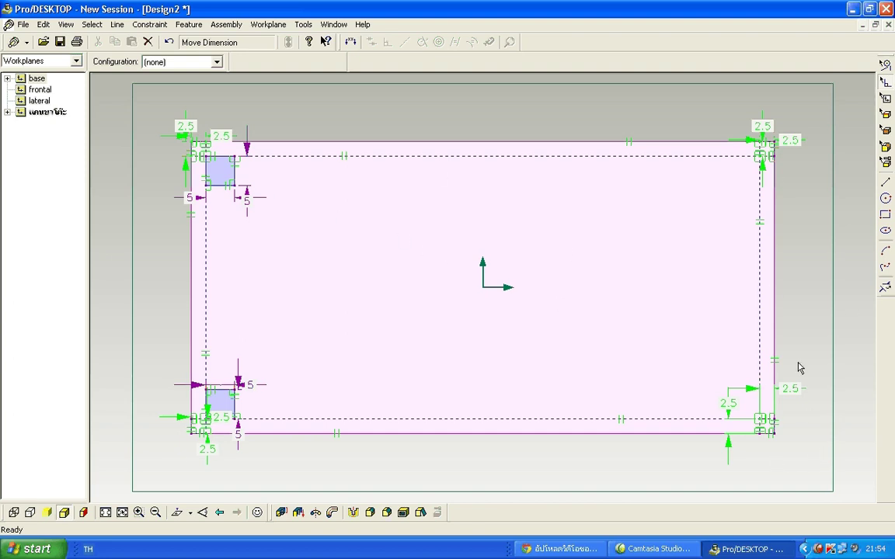
pyautogui.scroll(5, 798, 437)
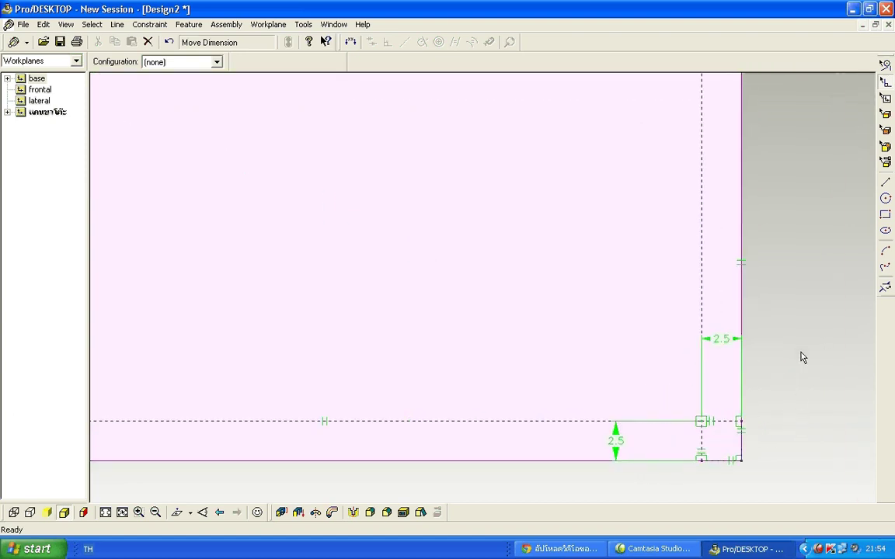
pyautogui.scroll(1, 821, 334)
pyautogui.click(885, 215)
pyautogui.moveTo(681, 434); pyautogui.dragTo(567, 336)
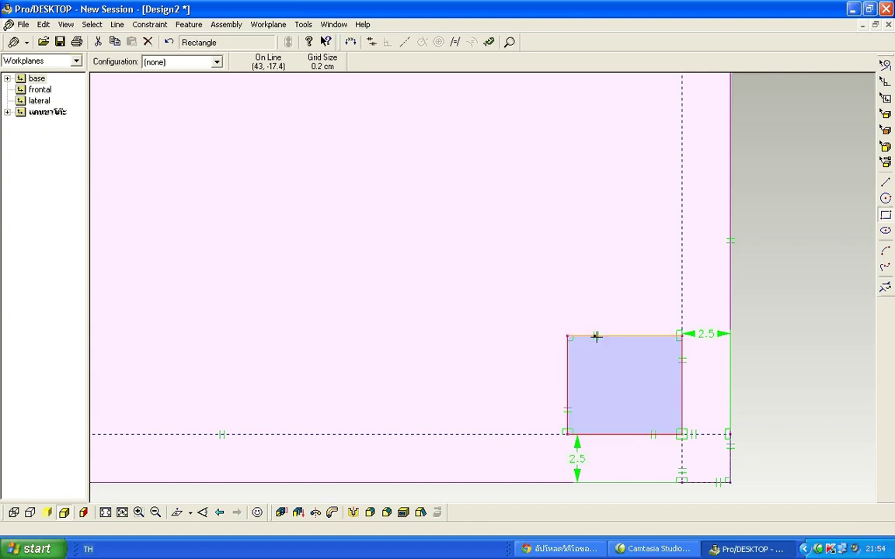
# Dimension the width and height of the lower-right leg rectangle, placing the dimensions above and left of it.
pyautogui.click(147, 28)
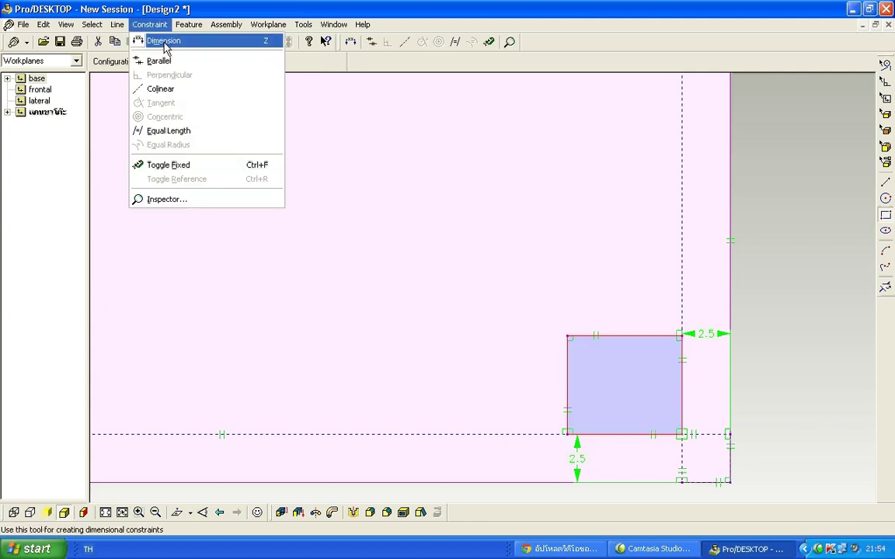
pyautogui.click(165, 41)
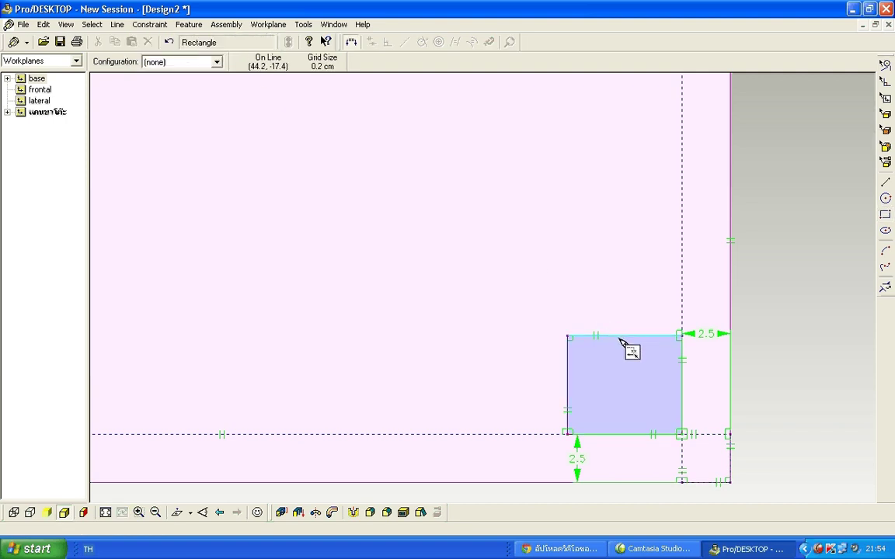
pyautogui.moveTo(629, 341); pyautogui.dragTo(629, 315)
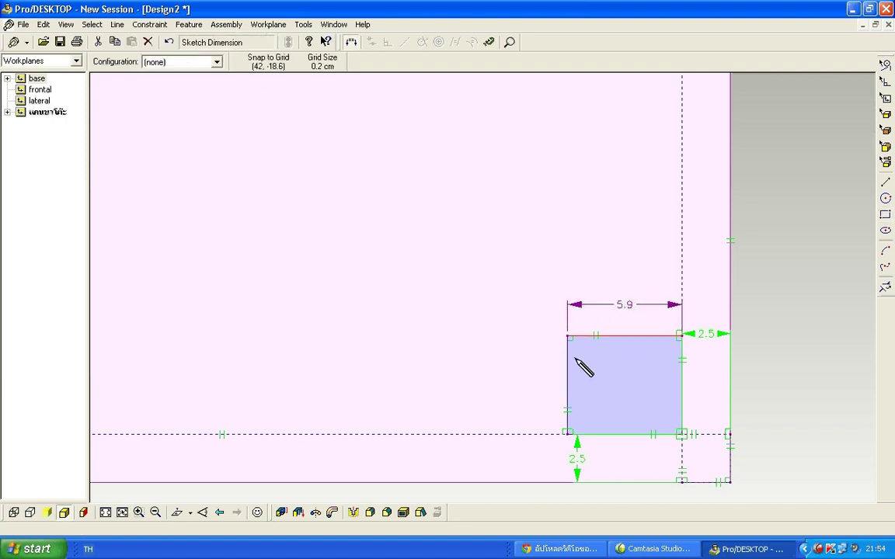
pyautogui.moveTo(574, 371); pyautogui.dragTo(543, 371)
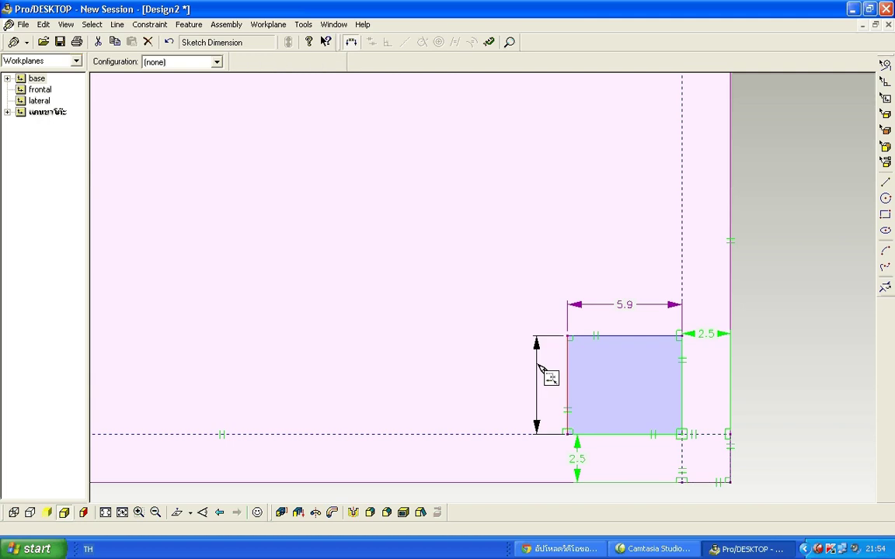
# Set both the width and the height of the lower-right leg rectangle to 5 cm.
pyautogui.click(625, 307)
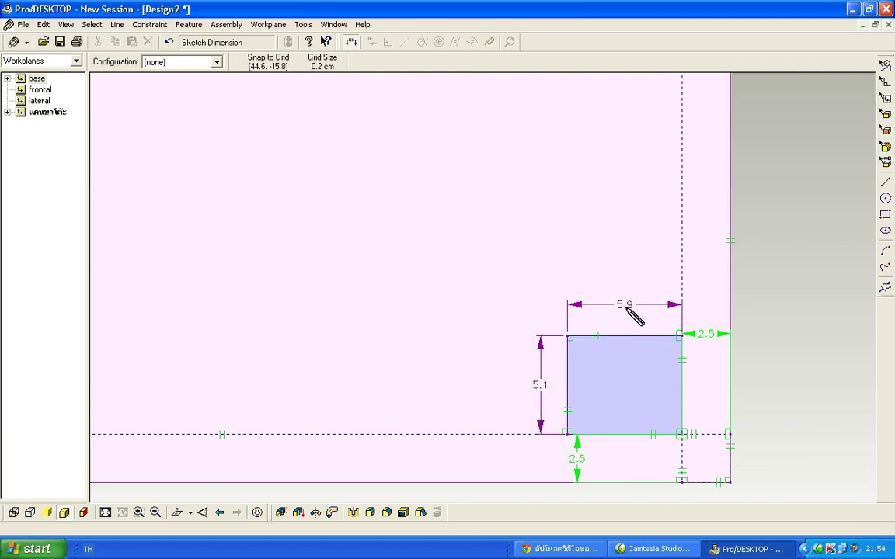
pyautogui.doubleClick(625, 307)
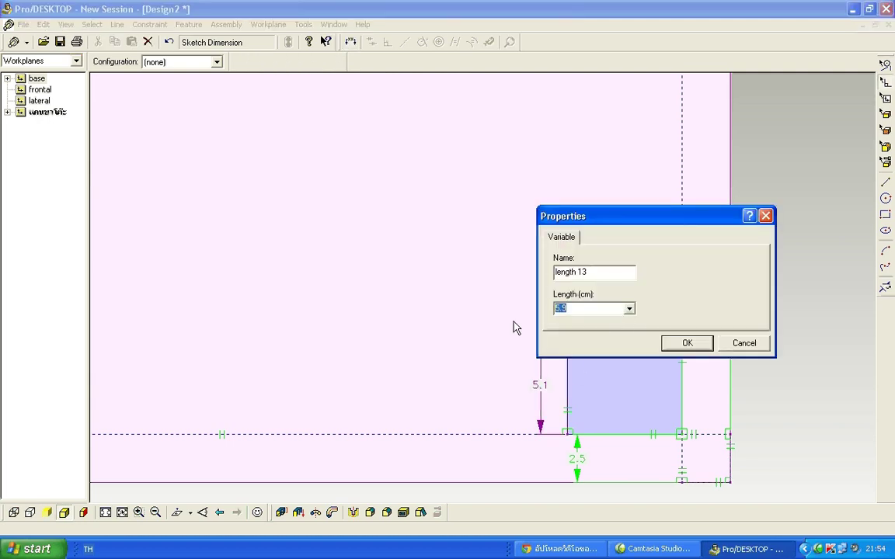
pyautogui.write('5')
pyautogui.click(687, 344)
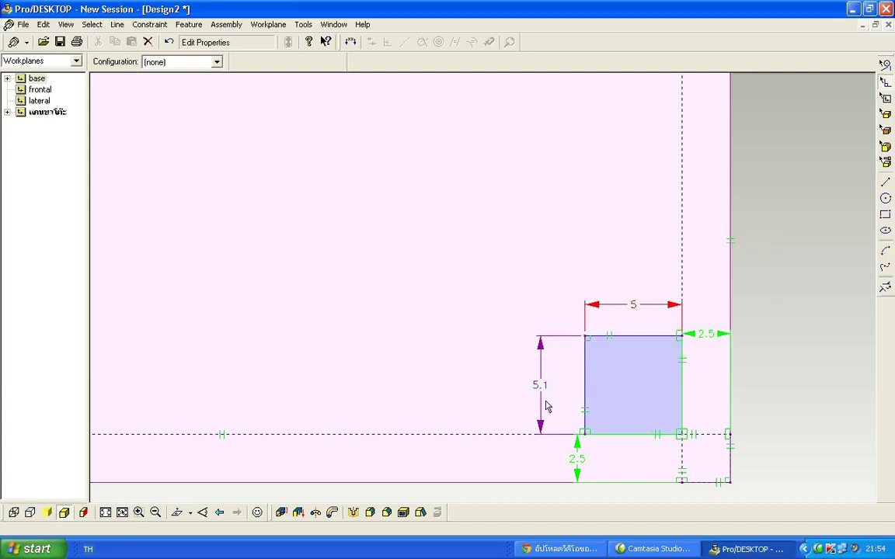
pyautogui.doubleClick(542, 389)
pyautogui.write('5')
pyautogui.click(685, 344)
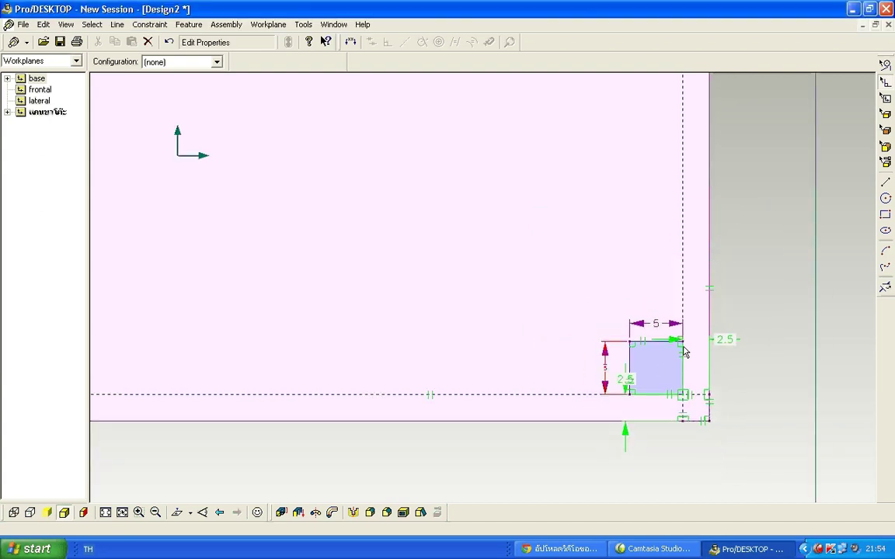
# Sketch a leg rectangle about 4.8 by 4.5 cm, down and inward from the inner corner of the upper-right construction square.
pyautogui.scroll(-5, 684, 352)
pyautogui.scroll(5, 727, 221)
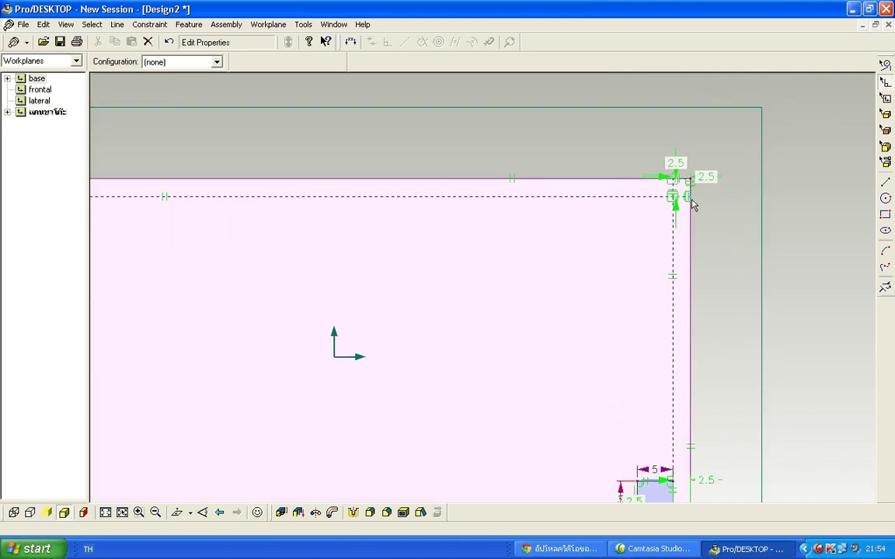
pyautogui.scroll(5, 697, 201)
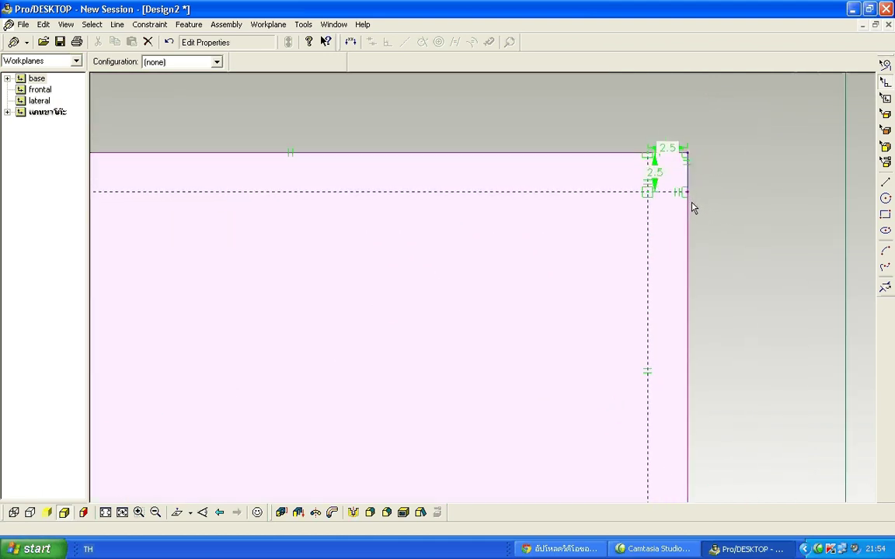
pyautogui.click(884, 214)
pyautogui.moveTo(604, 183); pyautogui.dragTo(436, 342)
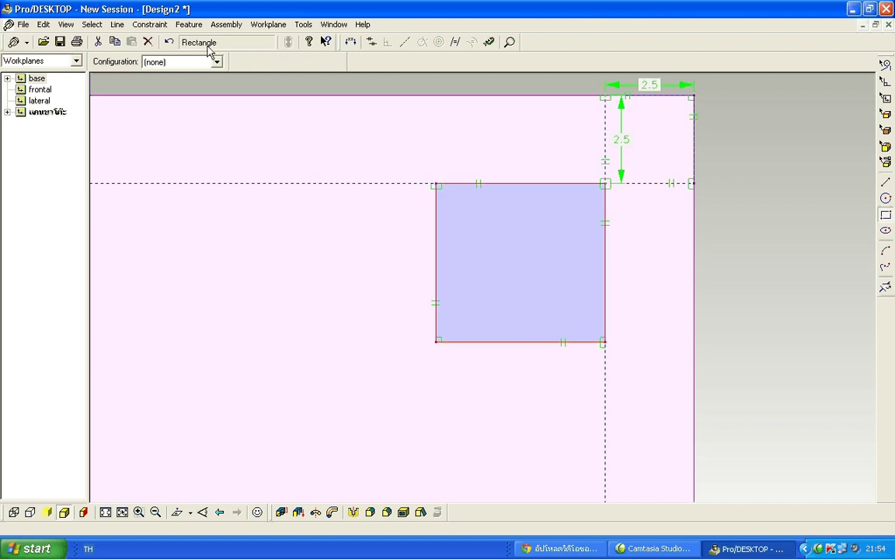
# Dimension the height and width of the upper-right leg rectangle, placing the dimensions left of and below it.
pyautogui.click(149, 24)
pyautogui.click(159, 40)
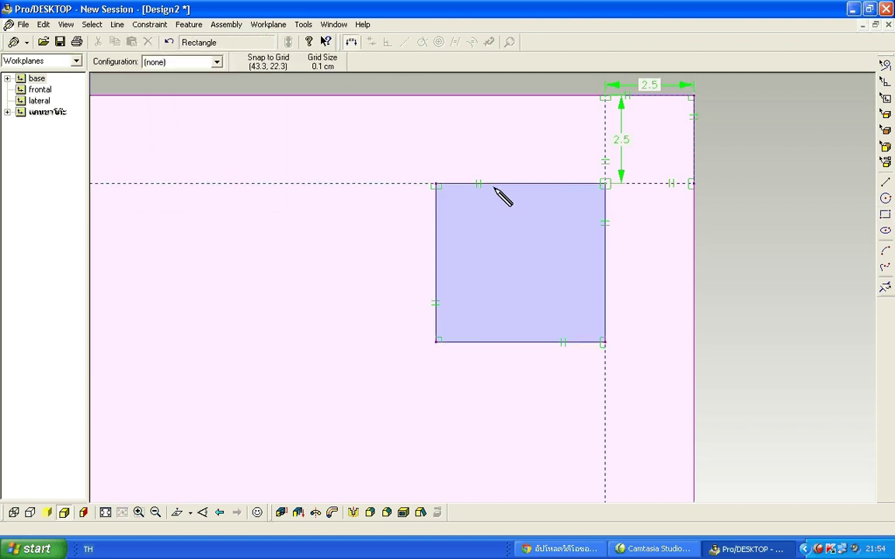
pyautogui.moveTo(434, 205); pyautogui.dragTo(407, 233)
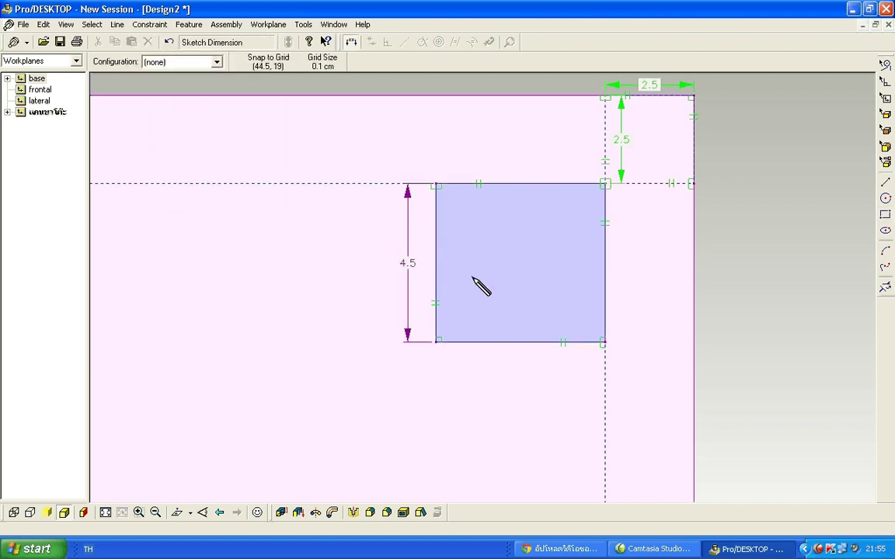
pyautogui.moveTo(525, 342); pyautogui.dragTo(529, 376)
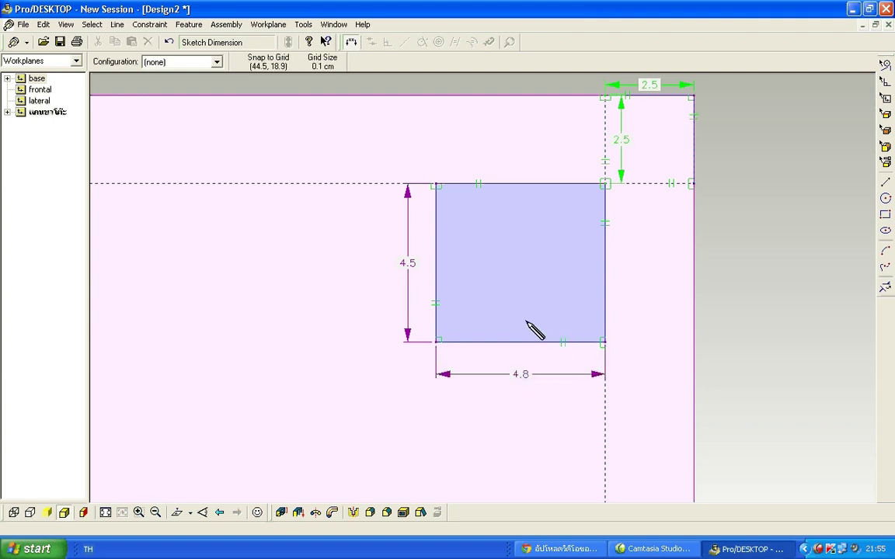
# Set both the height and the width of the upper-right leg rectangle to 5 cm.
pyautogui.doubleClick(412, 264)
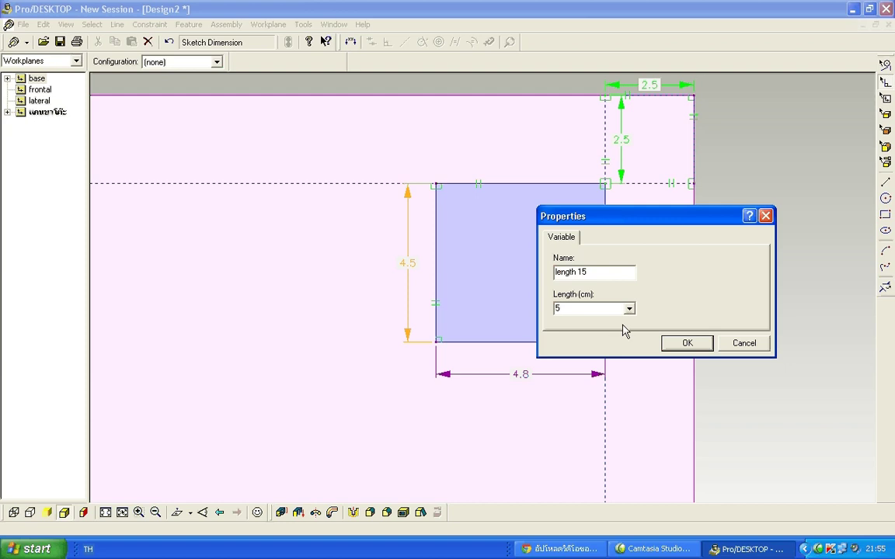
pyautogui.write('5')
pyautogui.click(690, 345)
pyautogui.doubleClick(528, 379)
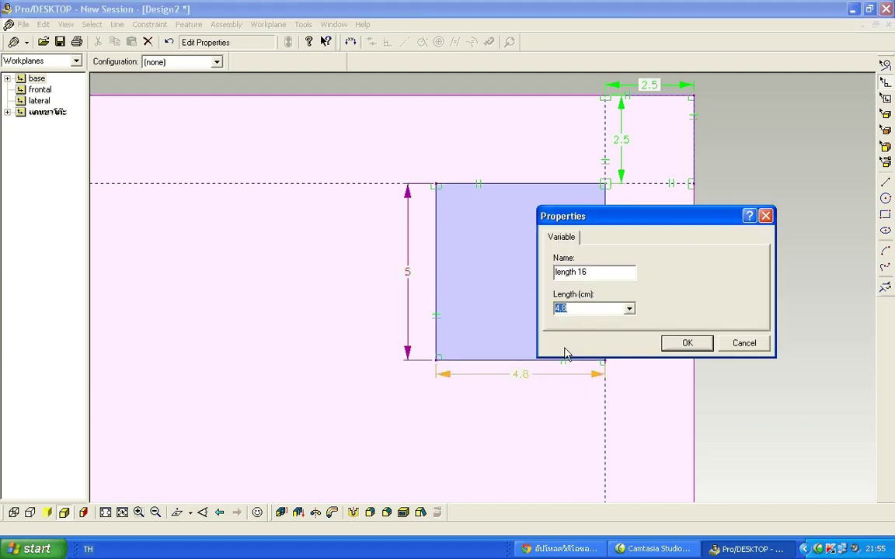
pyautogui.write('5')
pyautogui.click(710, 347)
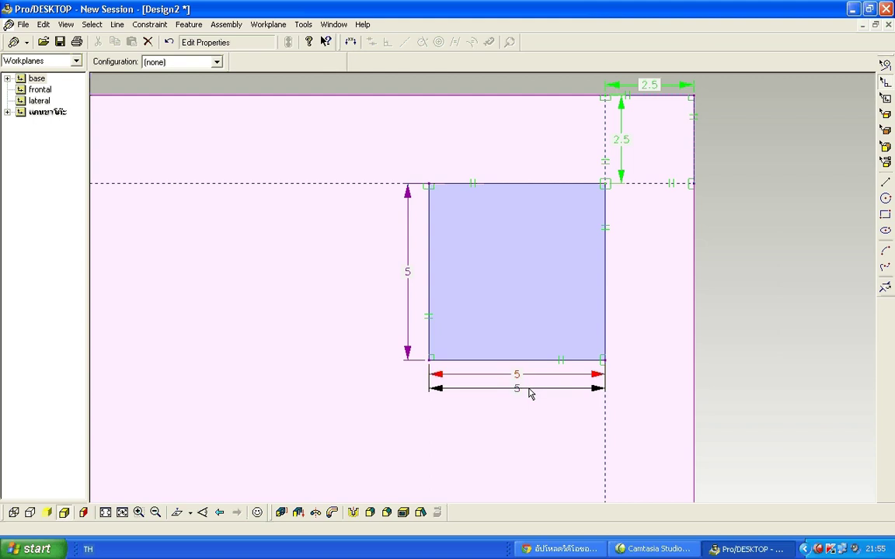
pyautogui.scroll(-5, 535, 395)
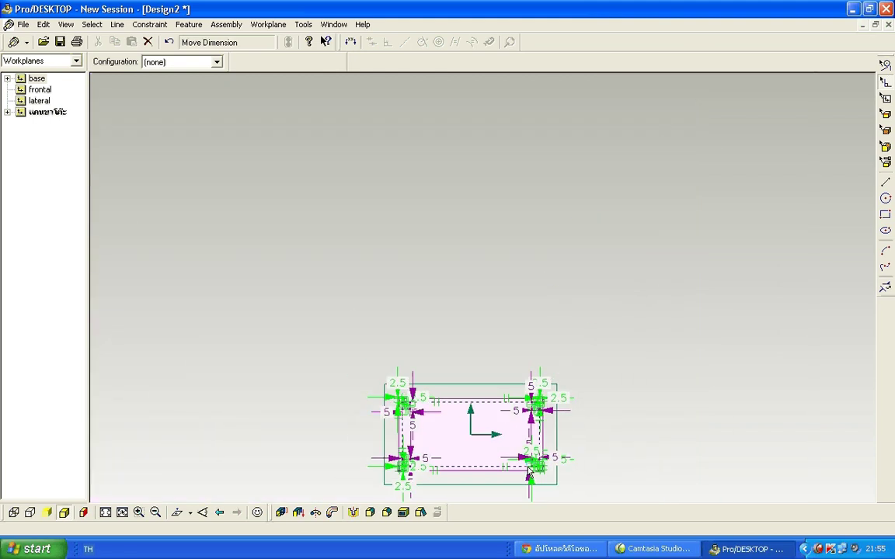
pyautogui.scroll(5, 528, 470)
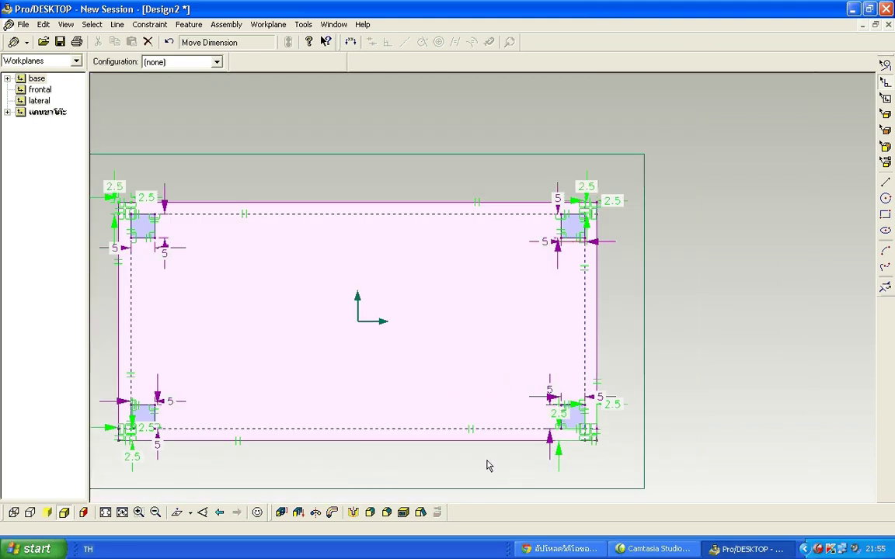
# Extrude the four leg squares 70 cm away from the tabletop's underside as added material.
pyautogui.scroll(-3, 196, 324)
pyautogui.scroll(2, 189, 386)
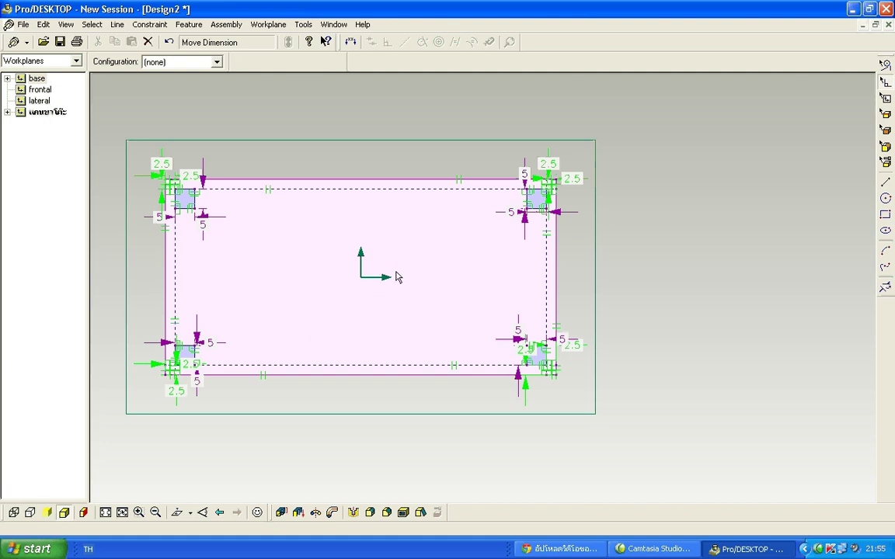
pyautogui.moveTo(397, 267)
pyautogui.mouseDown(button='middle')
pyautogui.moveTo(387, 313)
pyautogui.moveTo(399, 193)
pyautogui.moveTo(391, 350)
pyautogui.moveTo(389, 326)
pyautogui.moveTo(423, 237)
pyautogui.moveTo(393, 311)
pyautogui.moveTo(352, 317)
pyautogui.moveTo(415, 314)
pyautogui.moveTo(415, 305)
pyautogui.moveTo(392, 328)
pyautogui.moveTo(407, 319)
pyautogui.moveTo(399, 303)
pyautogui.moveTo(419, 298)
pyautogui.moveTo(411, 311)
pyautogui.moveTo(431, 315)
pyautogui.moveTo(414, 327)
pyautogui.moveTo(439, 308)
pyautogui.mouseUp(button='middle')
pyautogui.moveTo(401, 359)
pyautogui.mouseDown(button='middle')
pyautogui.moveTo(394, 381)
pyautogui.moveTo(437, 421)
pyautogui.moveTo(433, 410)
pyautogui.mouseUp(button='middle')
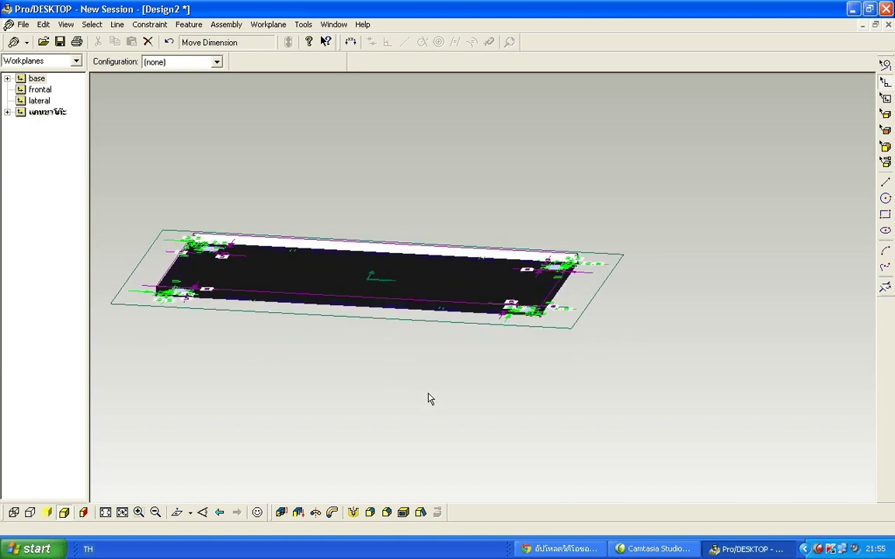
pyautogui.click(280, 512)
pyautogui.moveTo(580, 234); pyautogui.dragTo(703, 191)
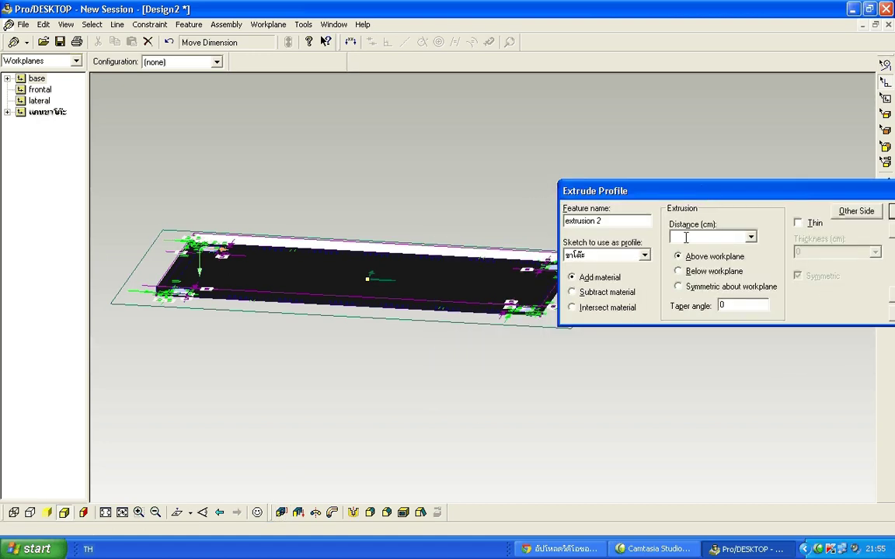
pyautogui.write('70')
pyautogui.moveTo(668, 191); pyautogui.dragTo(579, 110)
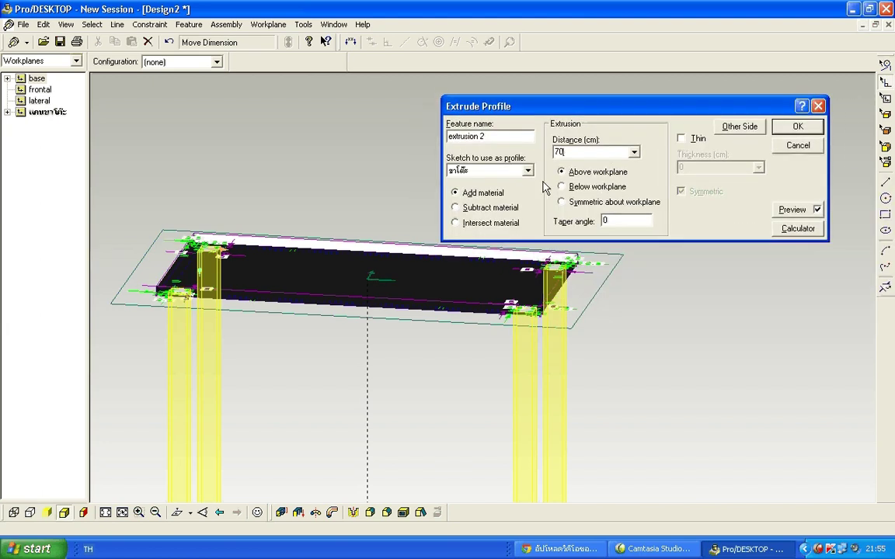
pyautogui.click(791, 132)
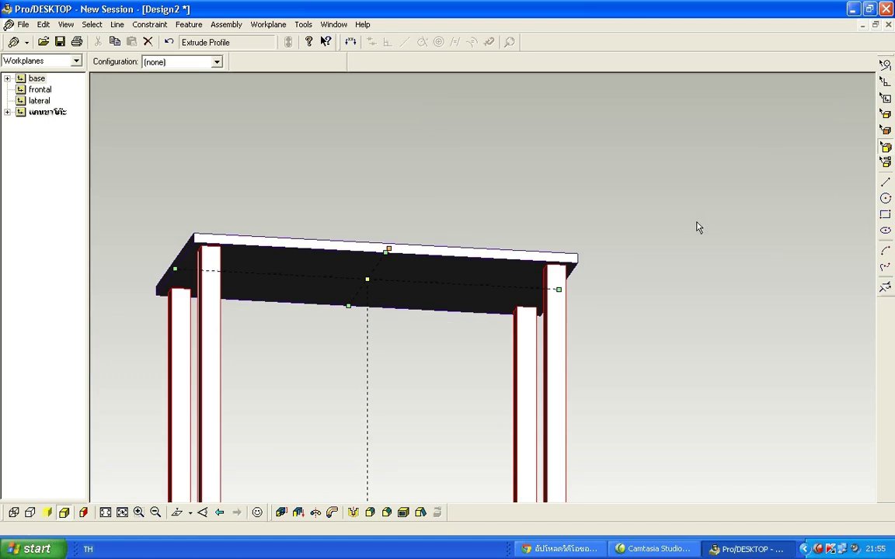
# Examine the whole table and its four legs from above and from the side.
pyautogui.click(643, 357)
pyautogui.scroll(-3, 643, 358)
pyautogui.scroll(5, 643, 358)
pyautogui.moveTo(633, 360); pyautogui.dragTo(614, 386, button='middle')
pyautogui.scroll(-3, 614, 386)
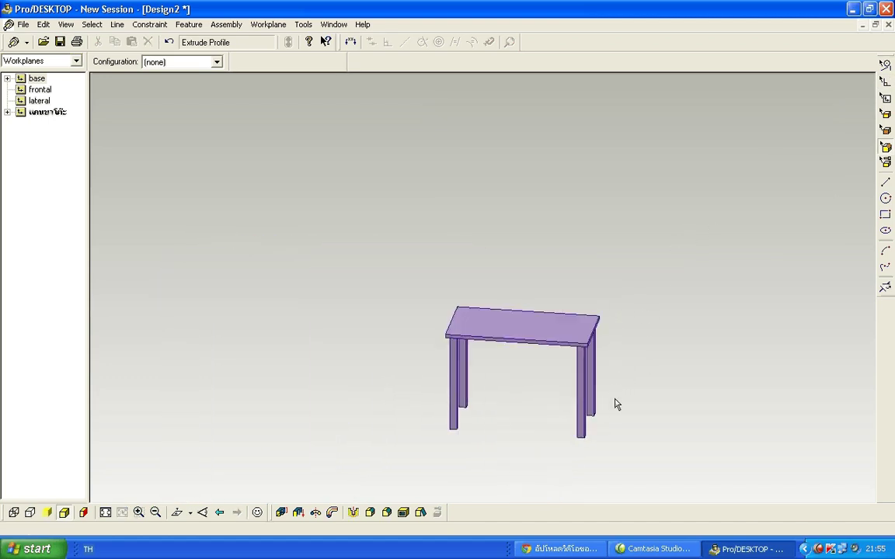
pyautogui.scroll(6, 613, 439)
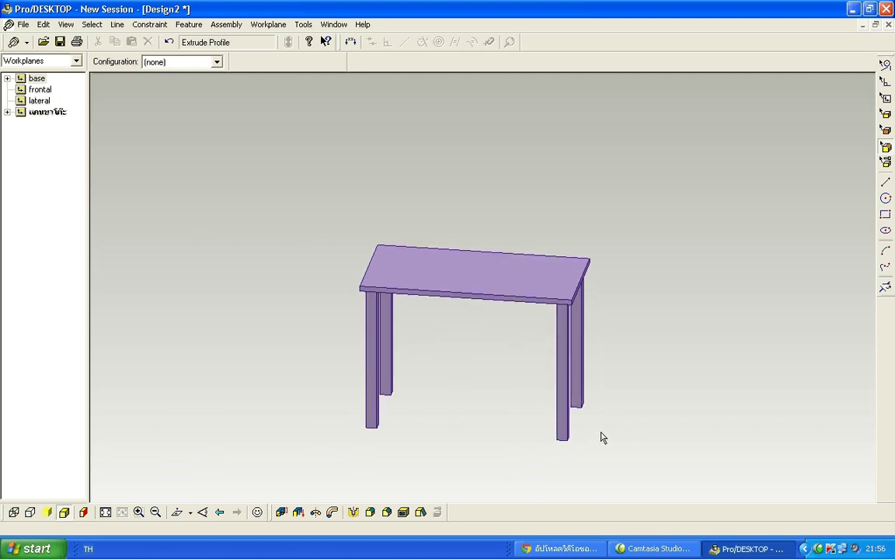
pyautogui.moveTo(586, 416); pyautogui.dragTo(553, 415, button='middle')
pyautogui.scroll(5, 543, 402)
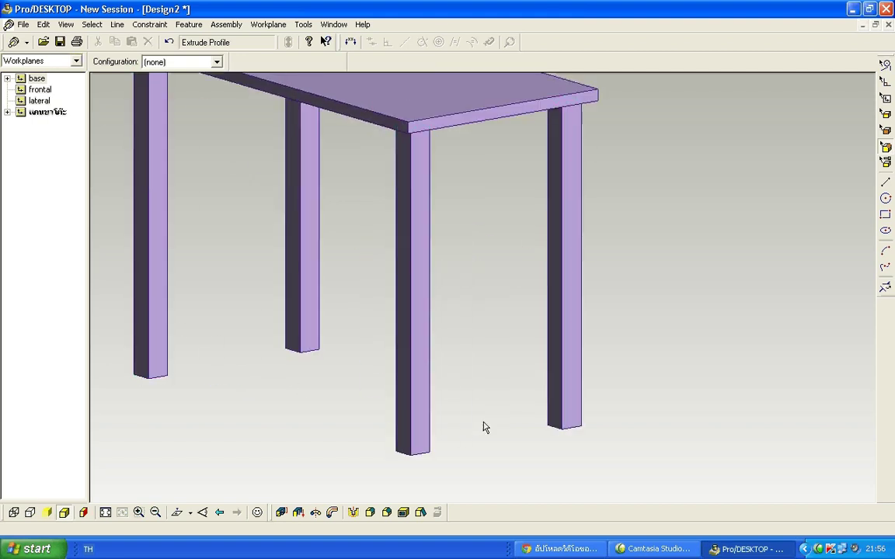
pyautogui.scroll(-3, 234, 343)
pyautogui.scroll(1, 235, 363)
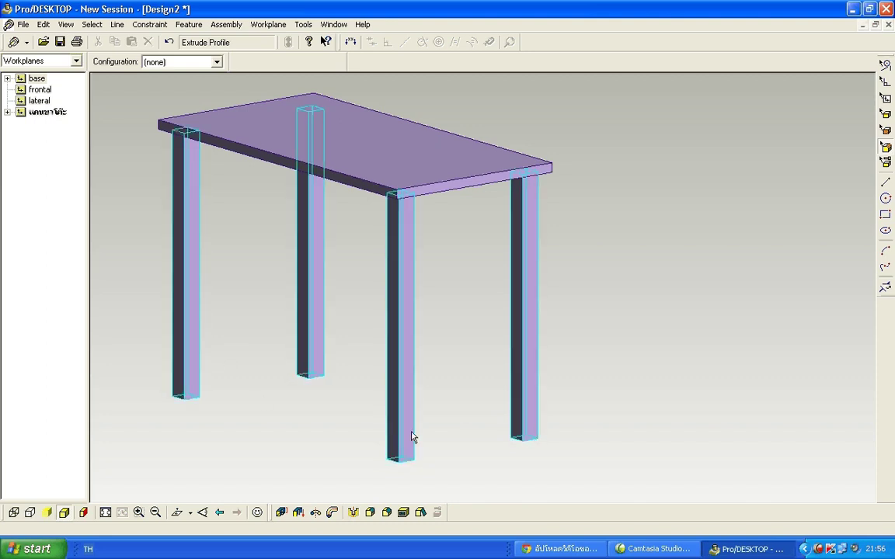
pyautogui.scroll(-2, 391, 430)
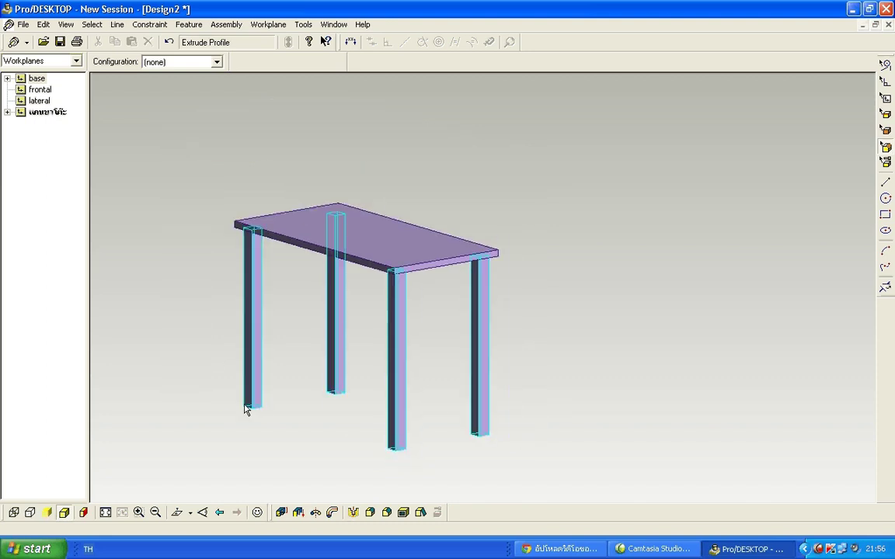
pyautogui.scroll(-2, 256, 406)
pyautogui.scroll(4, 258, 406)
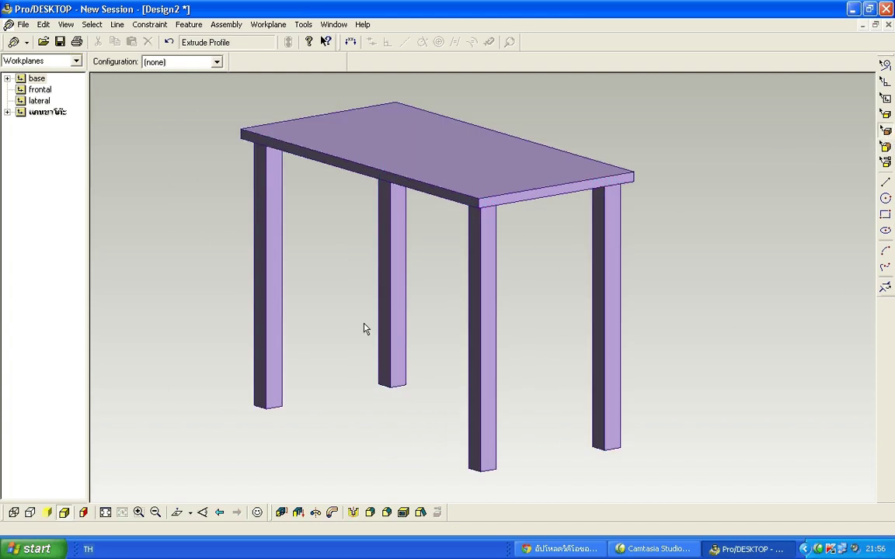
# Create a workplane named แกนขายึดด้านหน้า on the inner face of the front-left leg that faces the front-right leg.
pyautogui.click(281, 381)
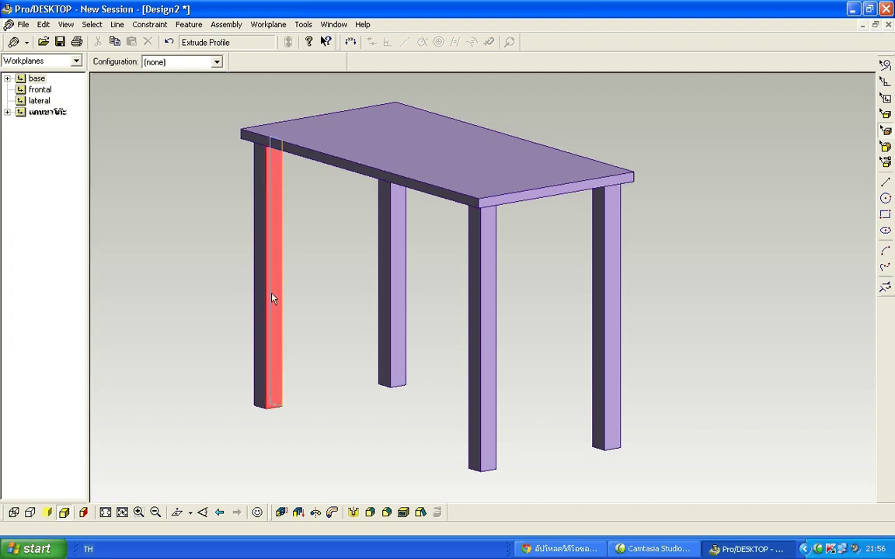
pyautogui.scroll(-2, 289, 350)
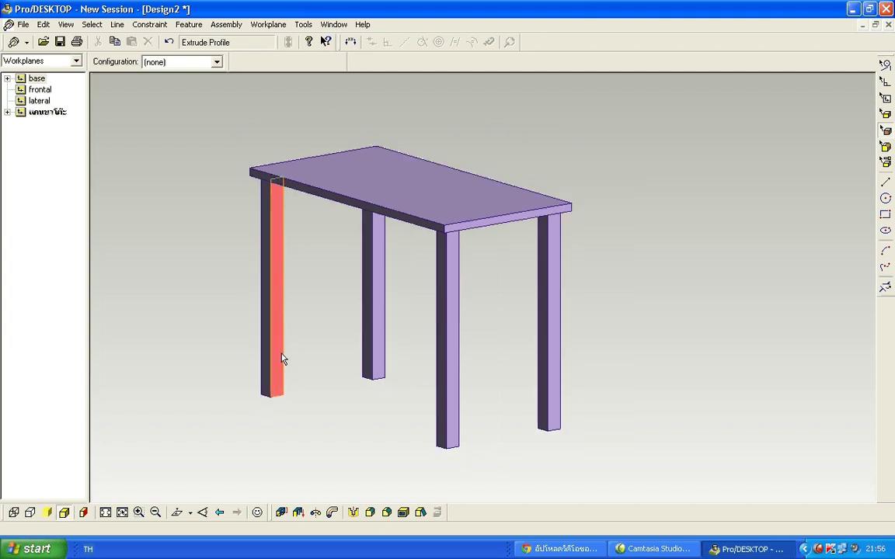
pyautogui.scroll(2, 282, 358)
pyautogui.rightClick(282, 357)
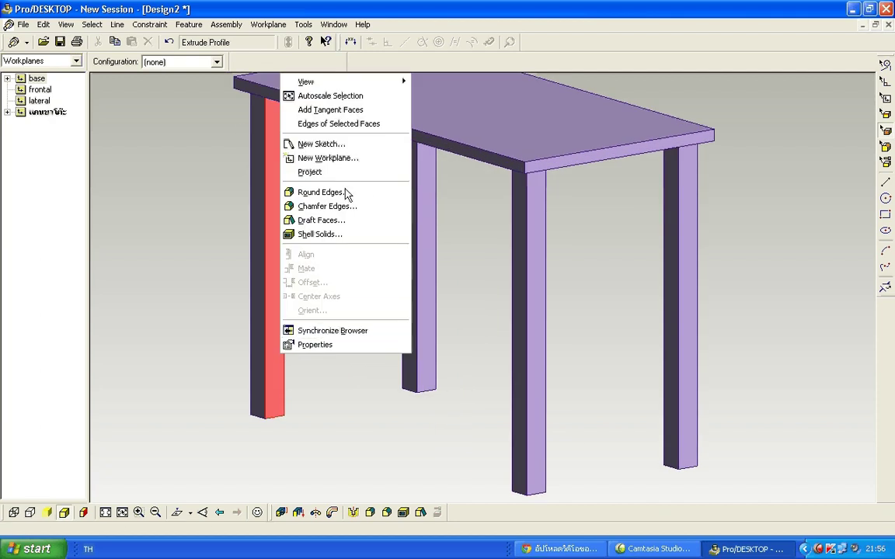
pyautogui.click(342, 157)
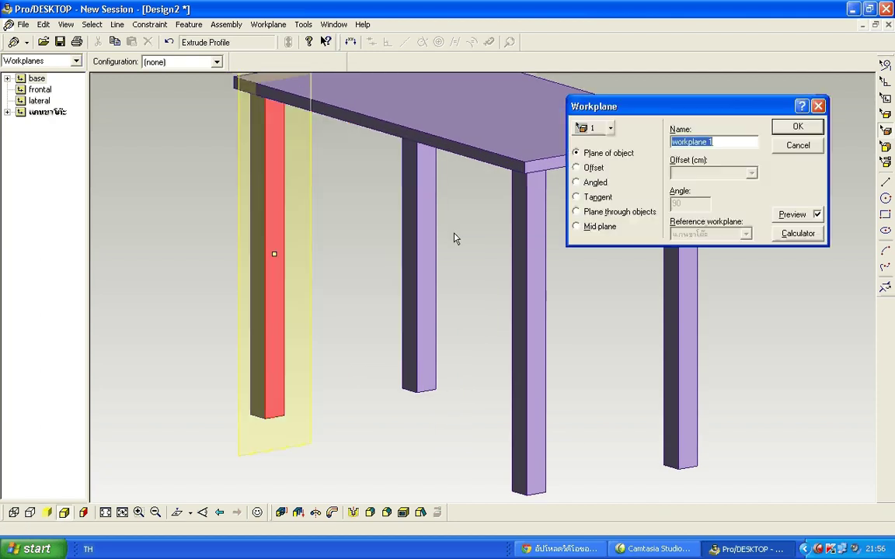
pyautogui.moveTo(672, 109); pyautogui.dragTo(495, 285)
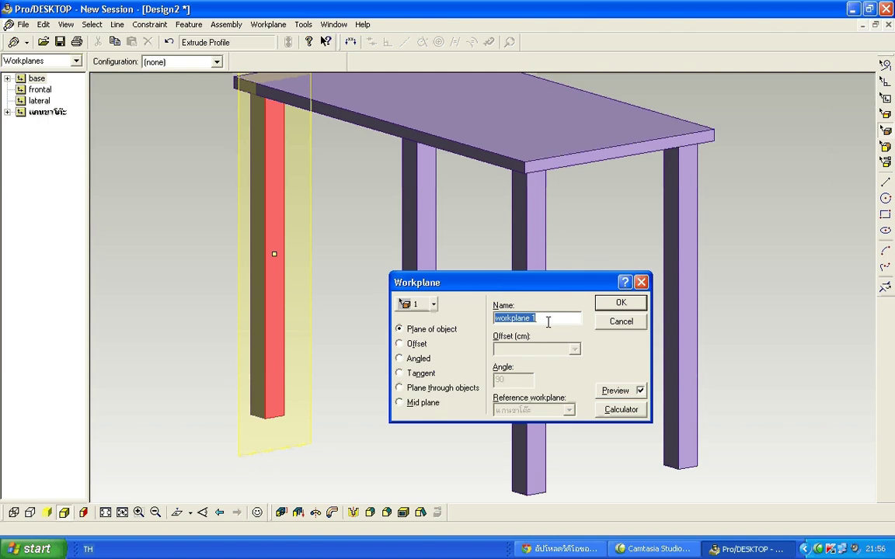
pyautogui.write('แกนขายึดด้านหน้า')
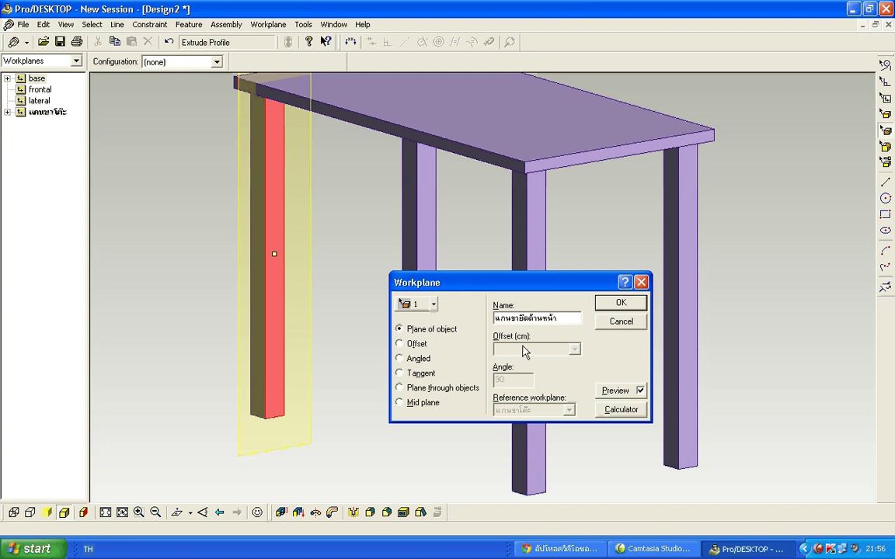
pyautogui.click(616, 307)
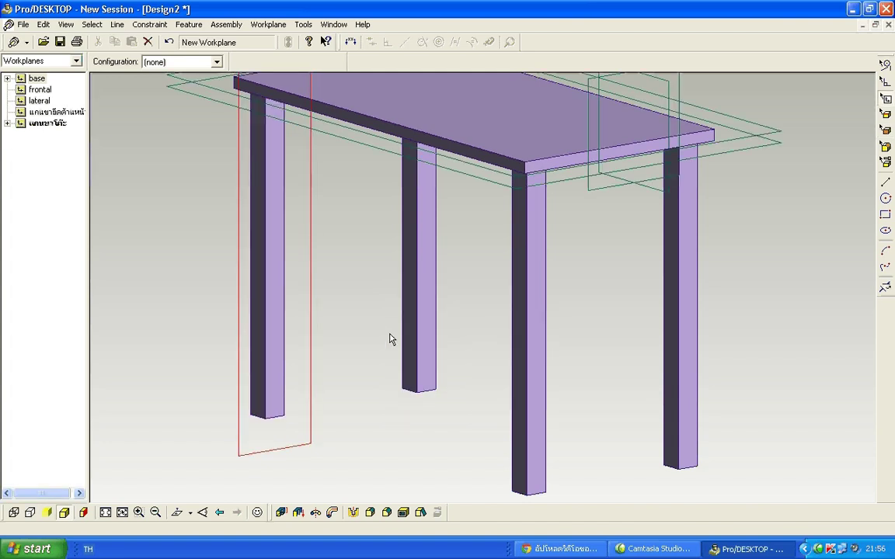
# Add a filled sketch named ขายึดด้านหน้า to the workplane แกนขายึดด้านหน้า.
pyautogui.click(311, 384)
pyautogui.rightClick(311, 384)
pyautogui.click(310, 371)
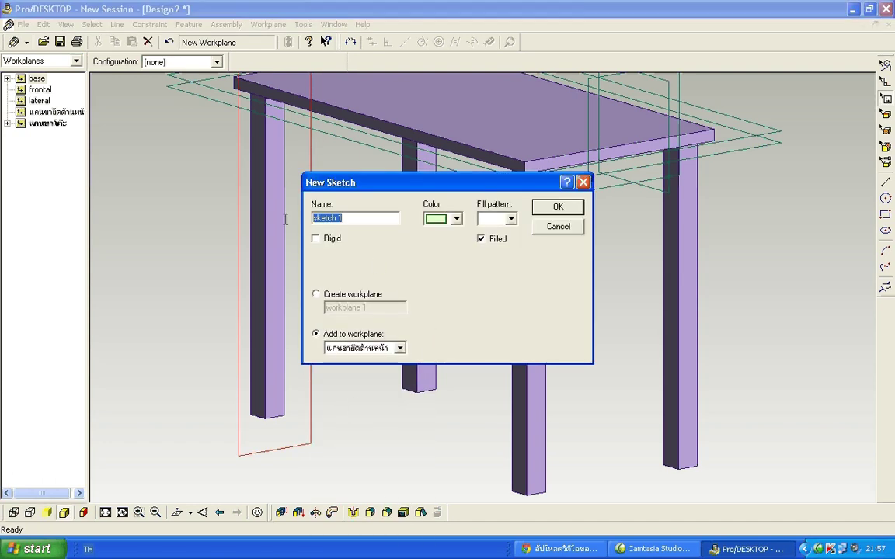
pyautogui.write('ช')
pyautogui.click(556, 208)
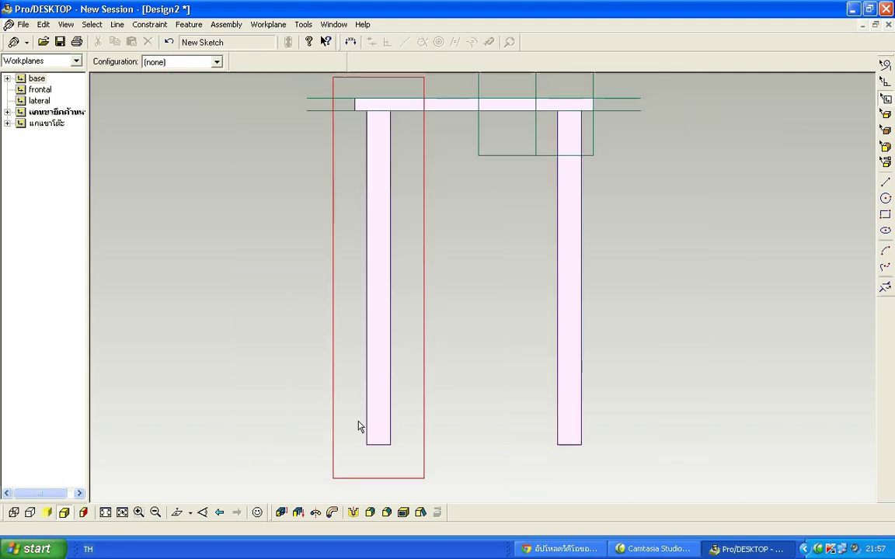
# Sketch a rectangle 5 cm wide and about 10 cm high over the leg's bottom end and convert it to construction lines.
pyautogui.scroll(4, 412, 467)
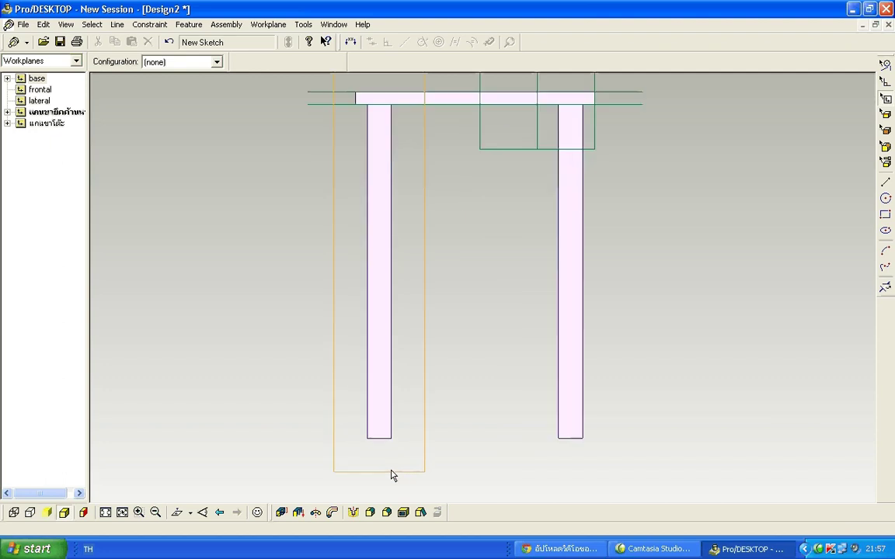
pyautogui.scroll(1, 380, 436)
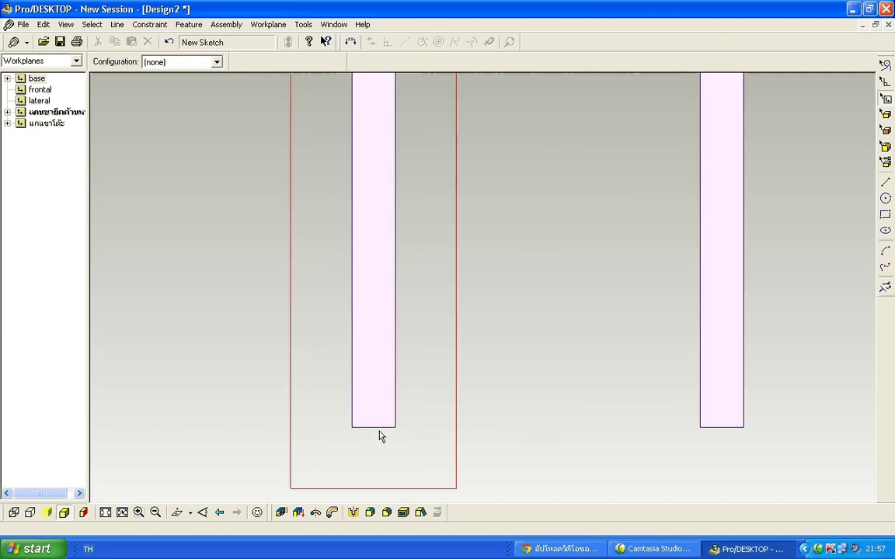
pyautogui.scroll(1, 380, 436)
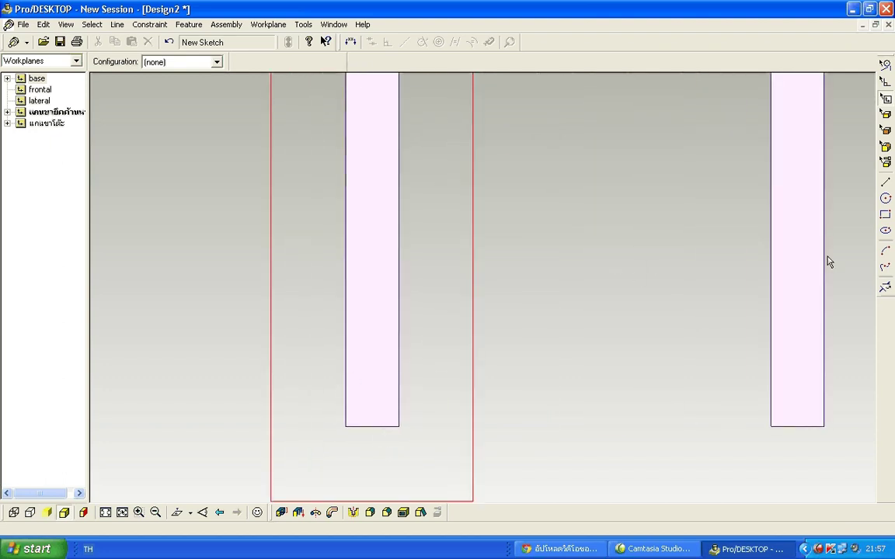
pyautogui.click(885, 214)
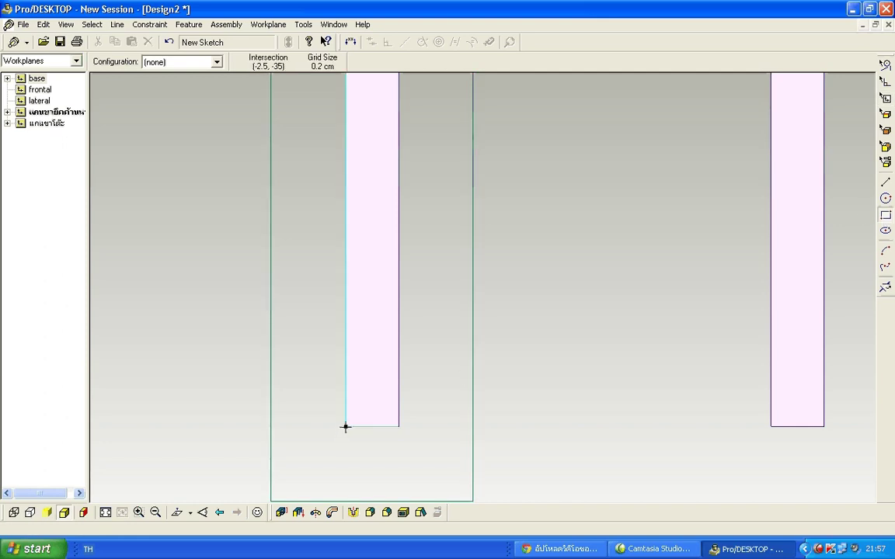
pyautogui.moveTo(346, 425); pyautogui.dragTo(399, 380)
pyautogui.moveTo(399, 325)
pyautogui.mouseDown()
pyautogui.moveTo(399, 293)
pyautogui.moveTo(397, 360)
pyautogui.moveTo(398, 320)
pyautogui.mouseUp()
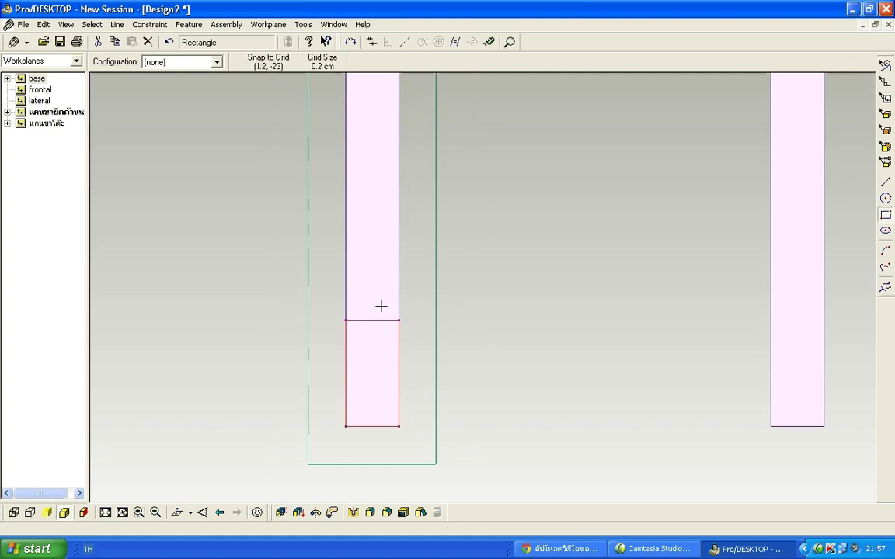
pyautogui.rightClick(397, 331)
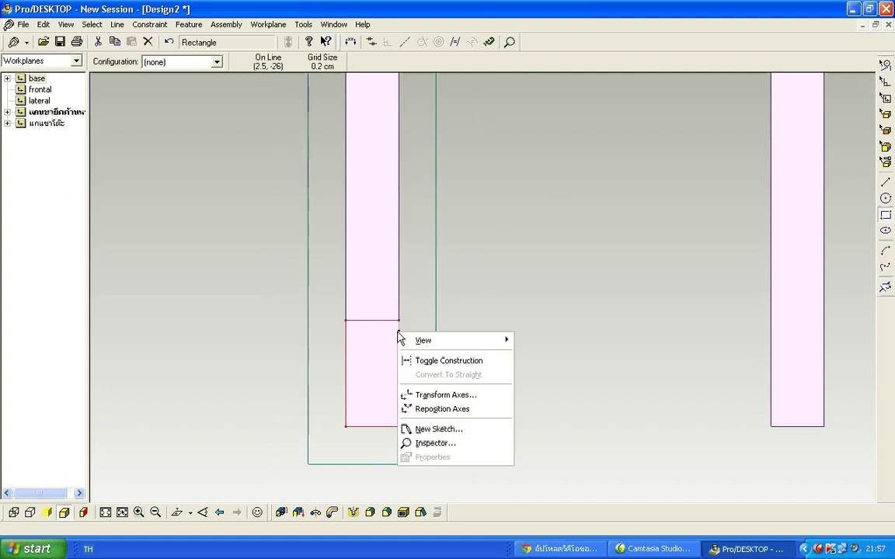
pyautogui.click(443, 362)
# Sketch a square of about 5 cm across the leg's width, directly above the construction rectangle.
pyautogui.scroll(-1, 411, 375)
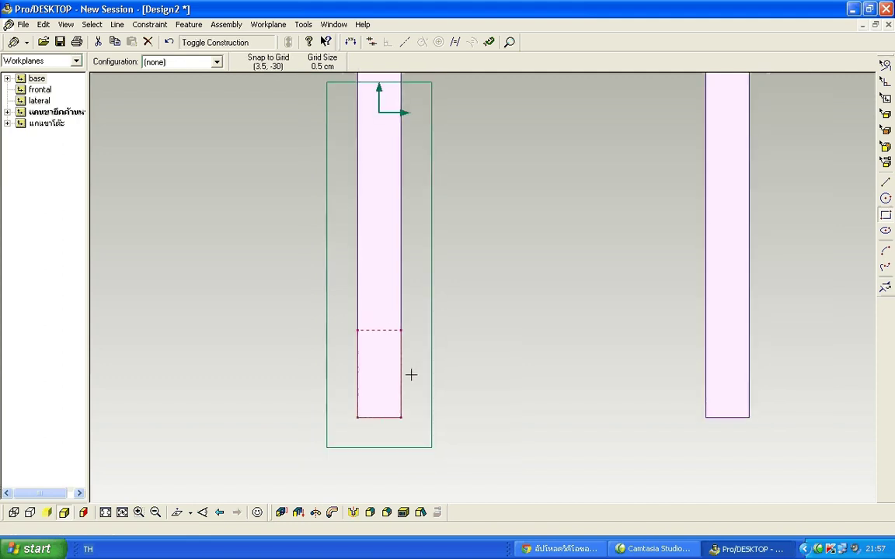
pyautogui.scroll(1, 407, 363)
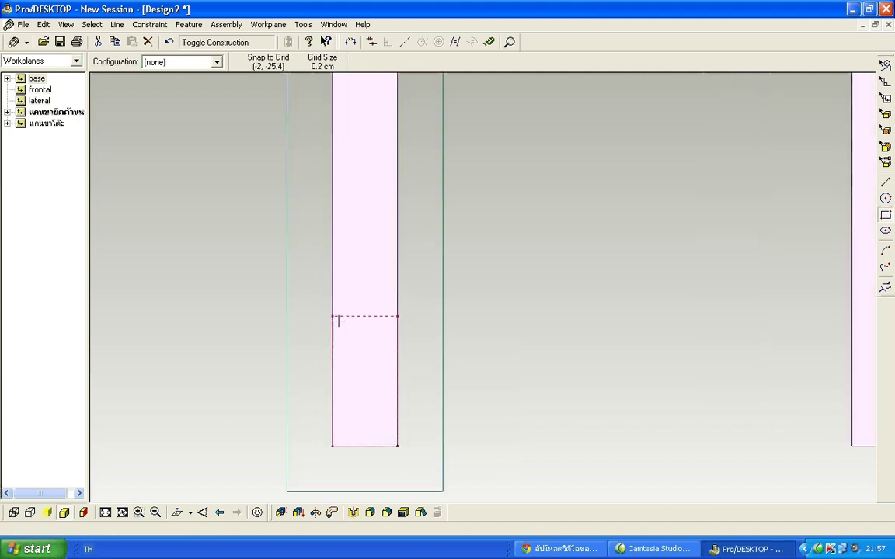
pyautogui.click(886, 219)
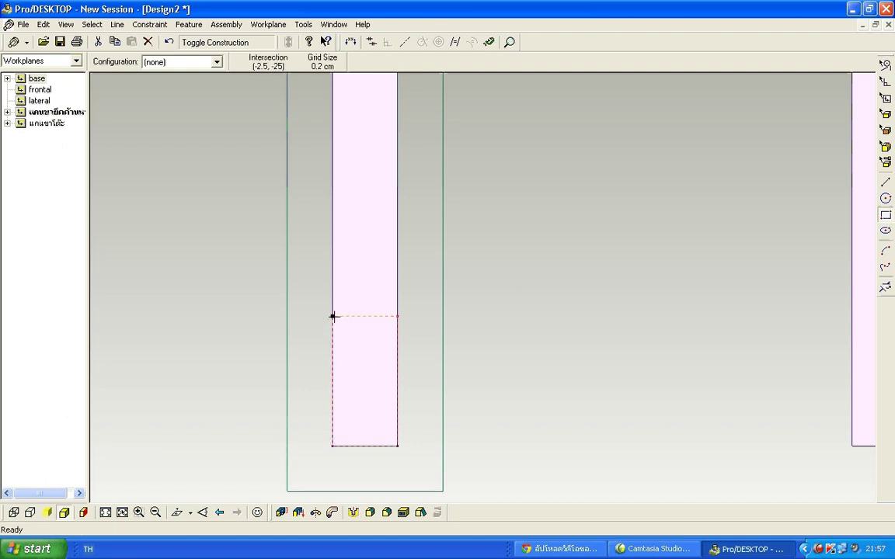
pyautogui.moveTo(333, 316)
pyautogui.mouseDown()
pyautogui.moveTo(405, 303)
pyautogui.moveTo(397, 242)
pyautogui.moveTo(397, 251)
pyautogui.mouseUp()
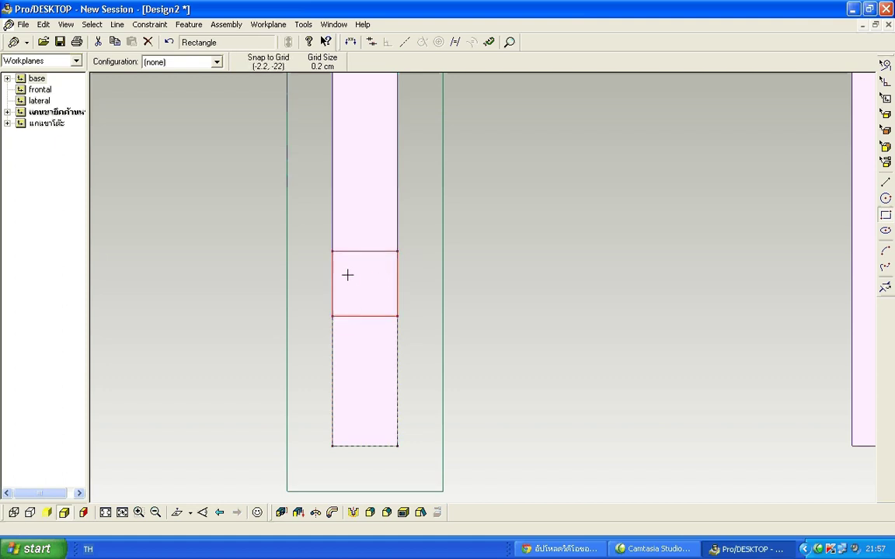
# Start extruding the square on the front-left leg as added material, pulling it across to the front-right leg.
pyautogui.moveTo(328, 306); pyautogui.dragTo(357, 309, button='middle')
pyautogui.scroll(-4, 403, 333)
pyautogui.scroll(3, 474, 331)
pyautogui.moveTo(441, 339); pyautogui.dragTo(459, 361, button='middle')
pyautogui.scroll(-4, 520, 351)
pyautogui.scroll(4, 561, 352)
pyautogui.scroll(-3, 497, 354)
pyautogui.scroll(1, 509, 363)
pyautogui.scroll(-3, 479, 368)
pyautogui.scroll(3, 436, 368)
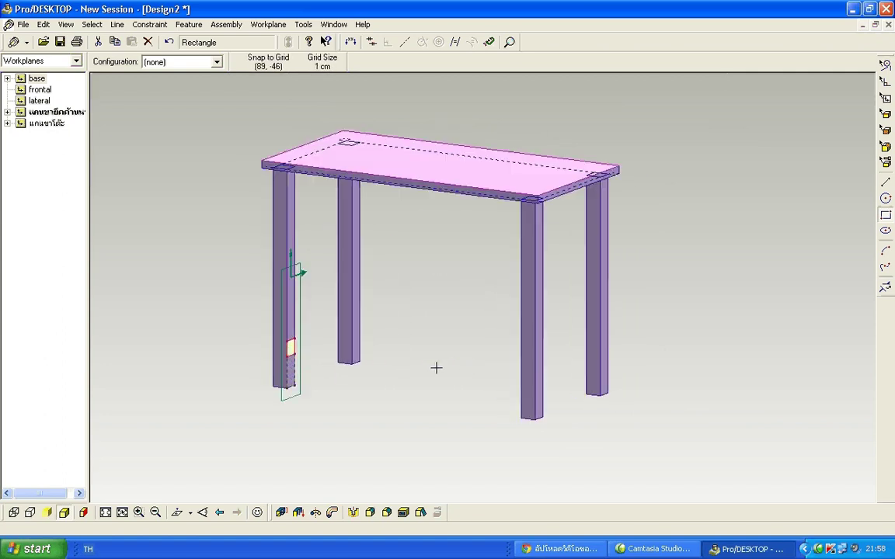
pyautogui.scroll(2, 427, 378)
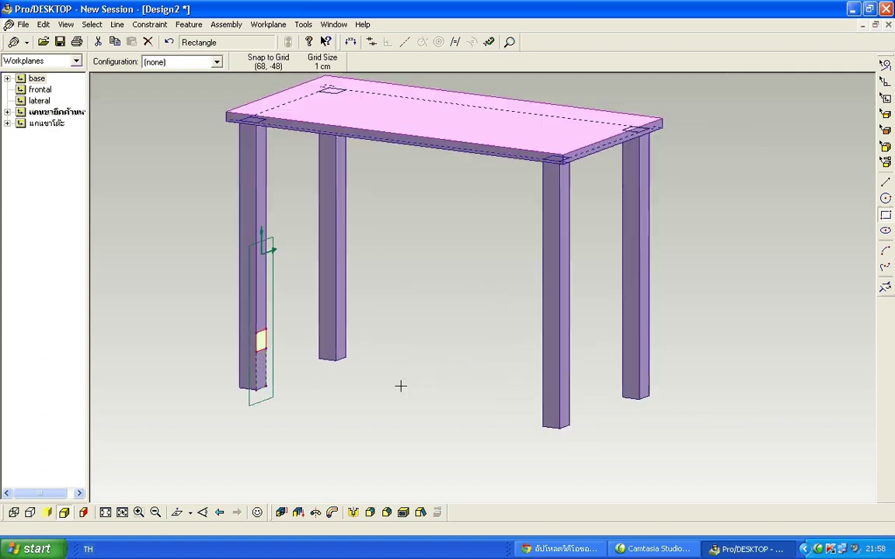
pyautogui.click(282, 512)
pyautogui.moveTo(347, 289); pyautogui.dragTo(531, 93)
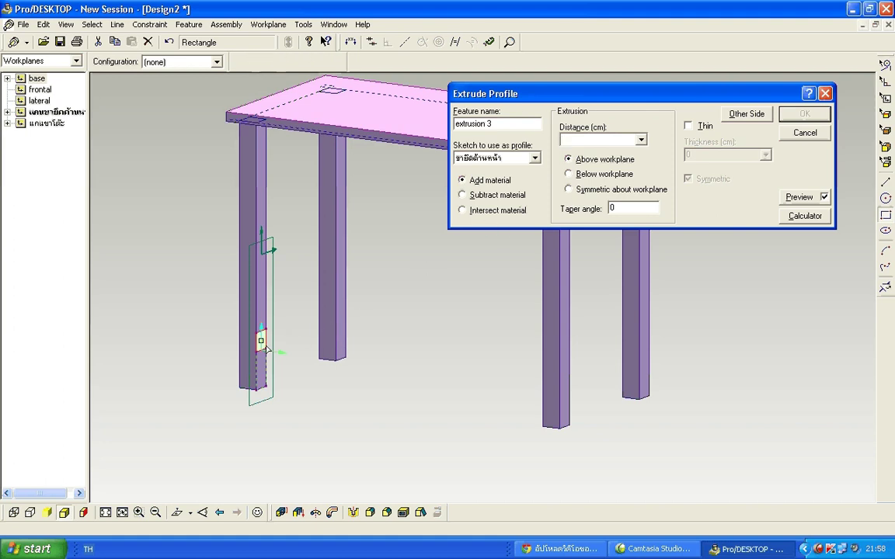
pyautogui.moveTo(262, 344); pyautogui.dragTo(545, 393)
# Pull the brace extrusion to about 85.2 cm so it meets the front-right leg, and complete it as added material.
pyautogui.moveTo(591, 411)
pyautogui.mouseDown(button='middle')
pyautogui.moveTo(619, 402)
pyautogui.moveTo(583, 404)
pyautogui.mouseUp(button='middle')
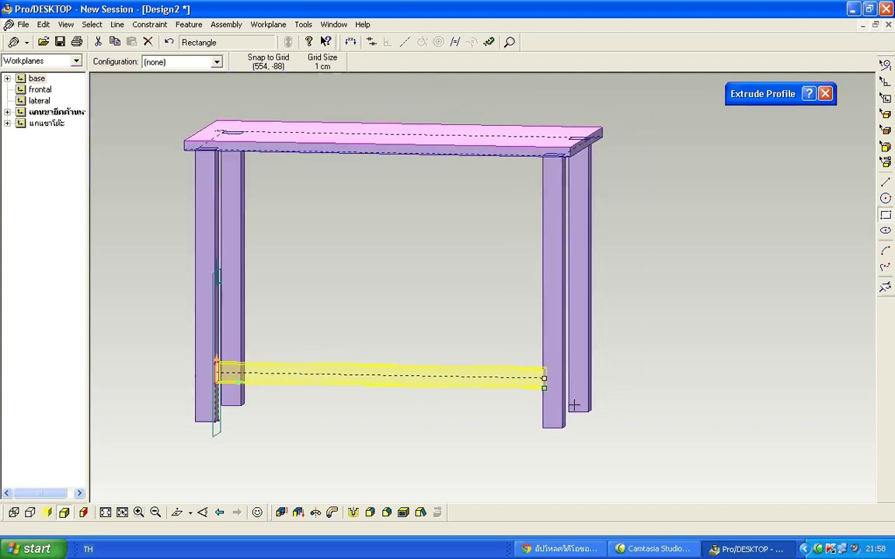
pyautogui.scroll(2, 575, 401)
pyautogui.moveTo(535, 385); pyautogui.dragTo(509, 350, button='middle')
pyautogui.moveTo(493, 326); pyautogui.dragTo(498, 325)
pyautogui.moveTo(518, 351)
pyautogui.mouseDown(button='middle')
pyautogui.moveTo(527, 364)
pyautogui.moveTo(518, 363)
pyautogui.mouseUp(button='middle')
pyautogui.scroll(-2, 523, 354)
pyautogui.scroll(-2, 523, 354)
pyautogui.scroll(1, 520, 355)
pyautogui.scroll(-4, 527, 364)
pyautogui.scroll(3, 523, 355)
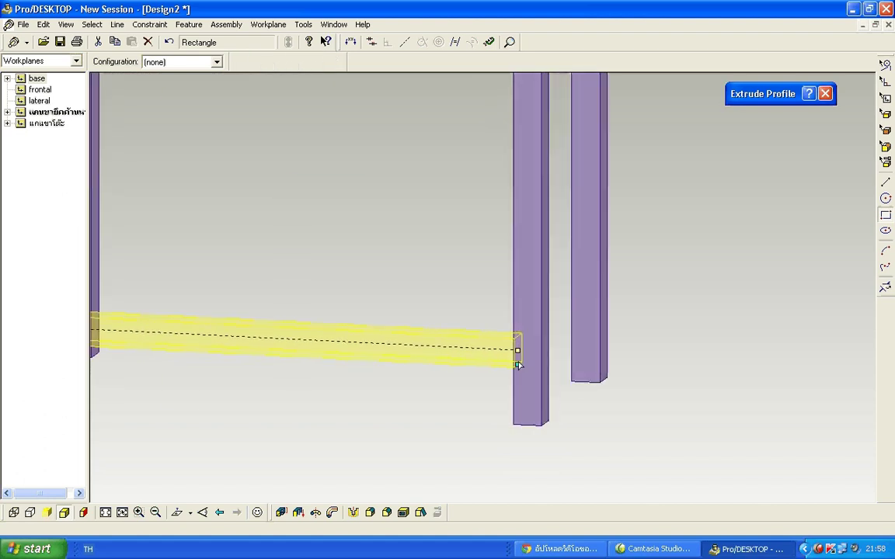
pyautogui.moveTo(742, 101)
pyautogui.moveTo(726, 96); pyautogui.dragTo(696, 98)
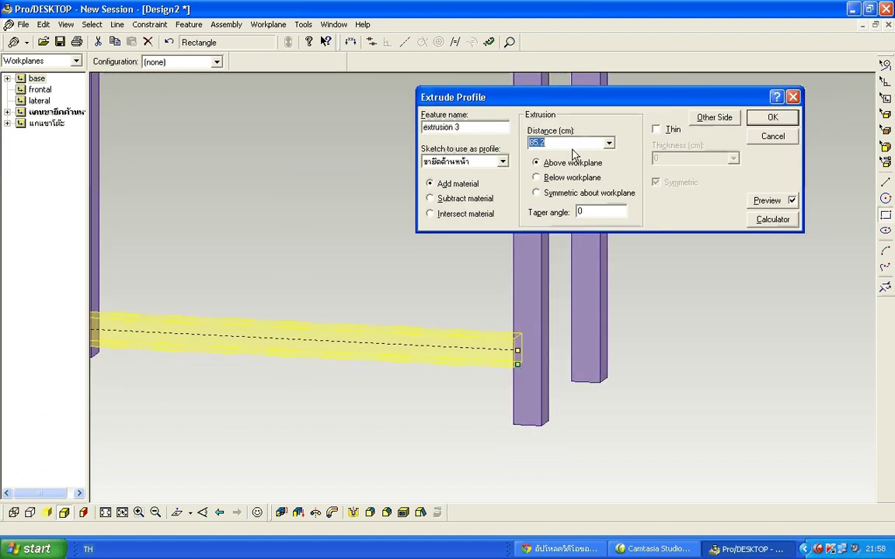
pyautogui.click(768, 118)
# Examine the front brace and its joints with both front legs from several angles.
pyautogui.scroll(-4, 594, 320)
pyautogui.scroll(3, 569, 324)
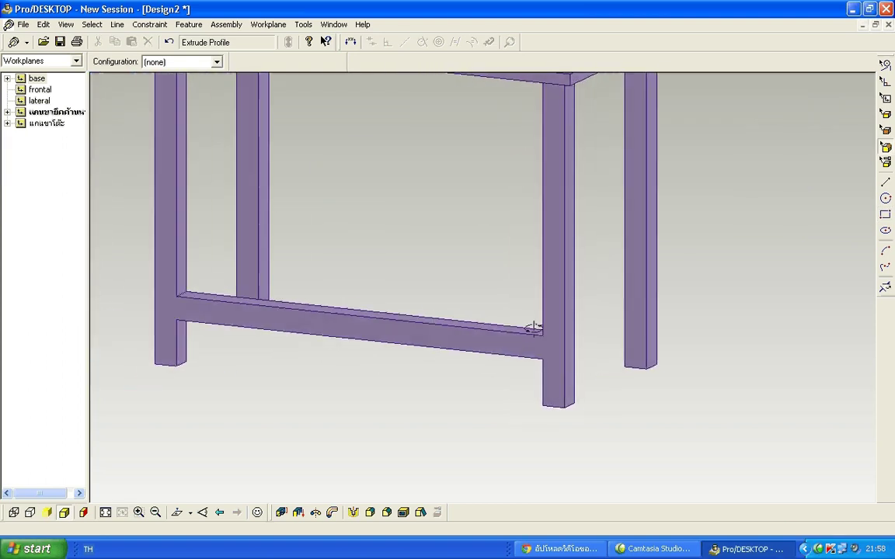
pyautogui.moveTo(534, 329); pyautogui.dragTo(525, 333, button='middle')
pyautogui.scroll(-4, 409, 334)
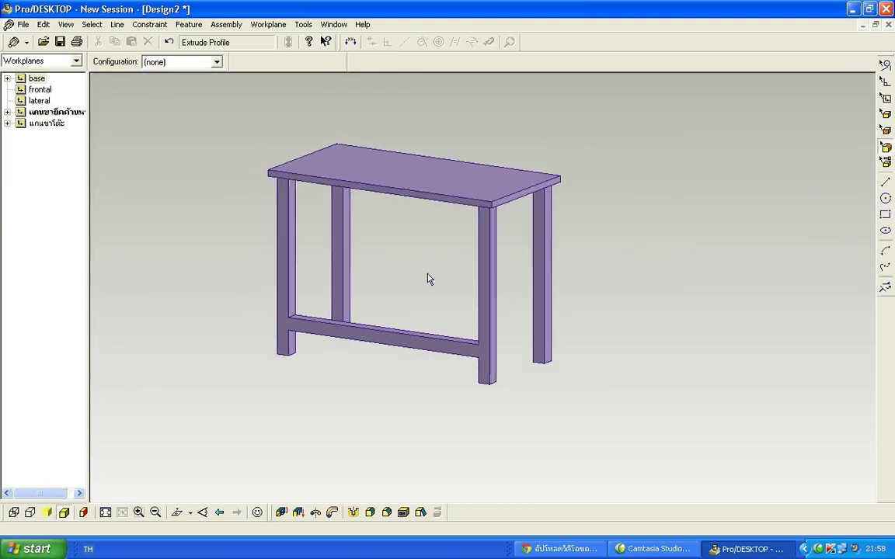
pyautogui.scroll(3, 427, 277)
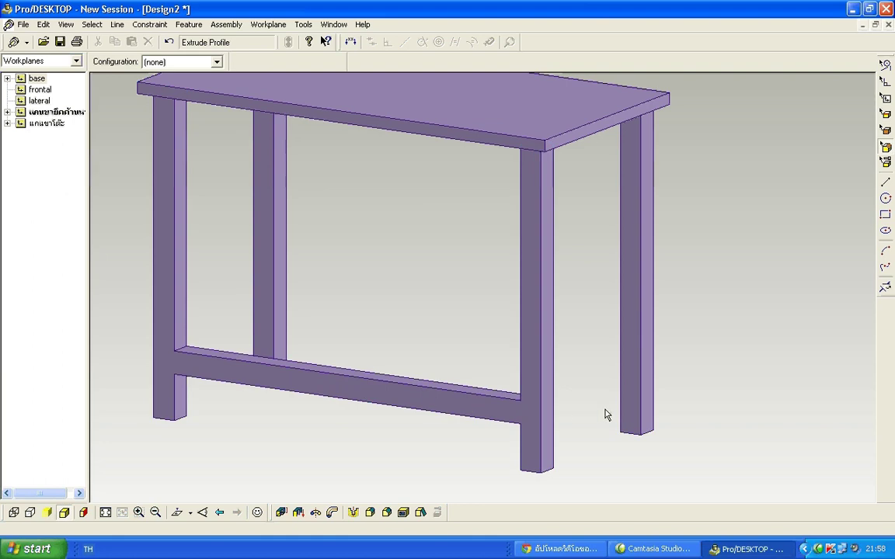
pyautogui.scroll(-5, 606, 415)
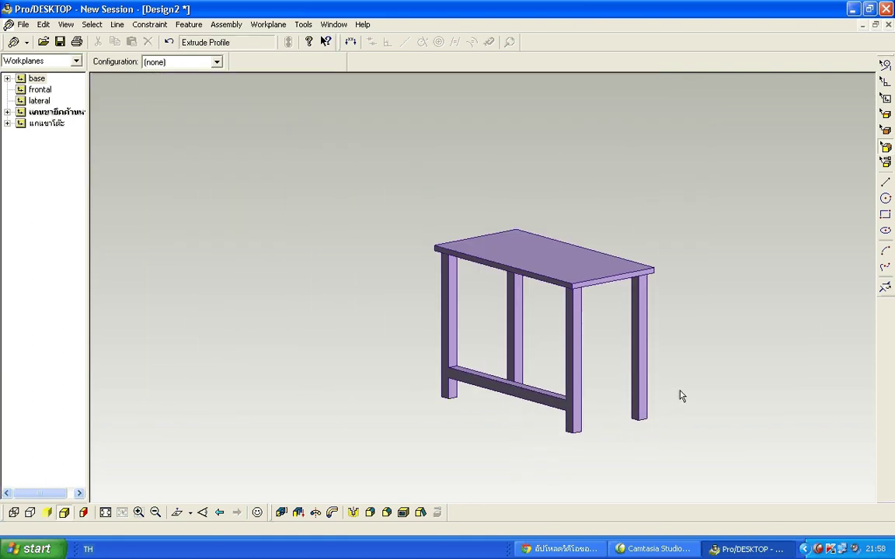
pyautogui.scroll(2, 664, 398)
pyautogui.scroll(4, 613, 426)
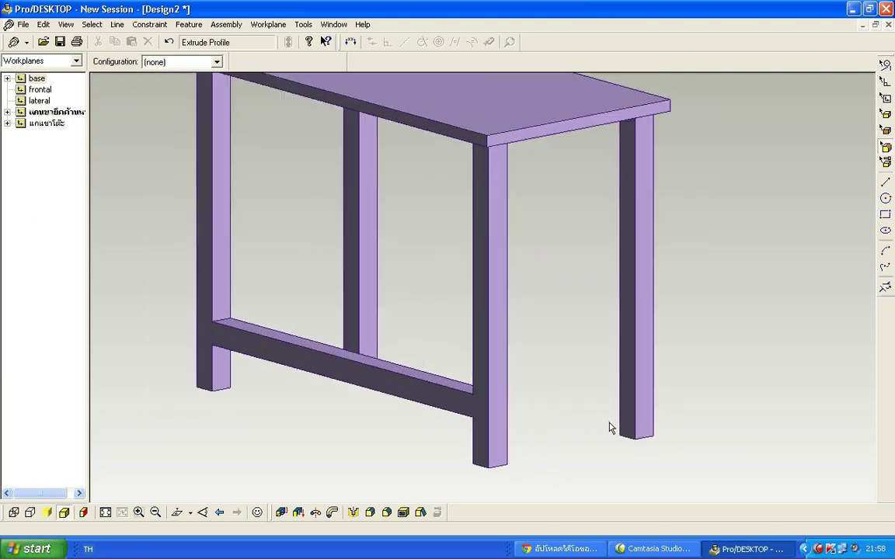
pyautogui.moveTo(603, 420); pyautogui.dragTo(517, 425, button='middle')
pyautogui.scroll(-4, 613, 432)
pyautogui.scroll(3, 660, 444)
pyautogui.scroll(1, 622, 443)
pyautogui.scroll(-2, 646, 440)
pyautogui.scroll(2, 663, 435)
pyautogui.scroll(-2, 668, 459)
pyautogui.scroll(3, 742, 430)
pyautogui.scroll(-3, 698, 413)
pyautogui.scroll(3, 695, 414)
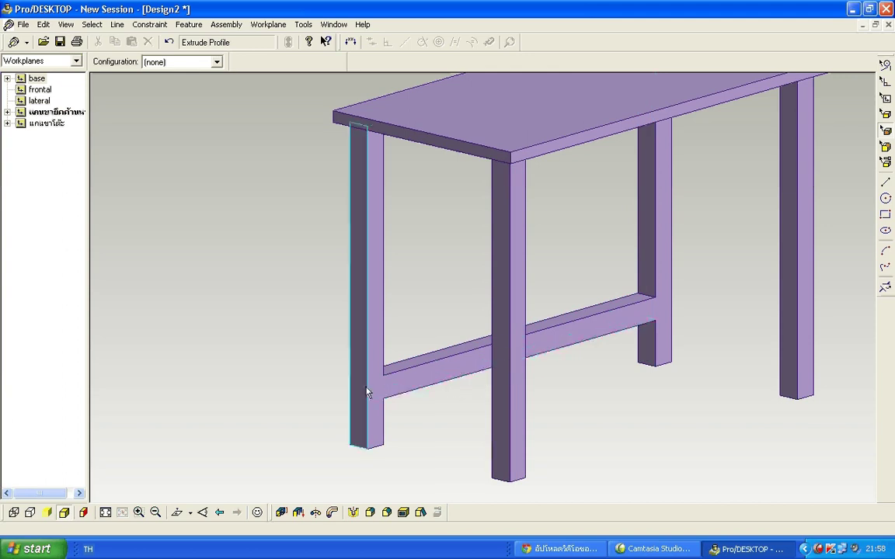
# Create a workplane named แกนขายึดด้านข้าง in the plane of the inner face shared by the front legs and brace.
pyautogui.click(381, 349)
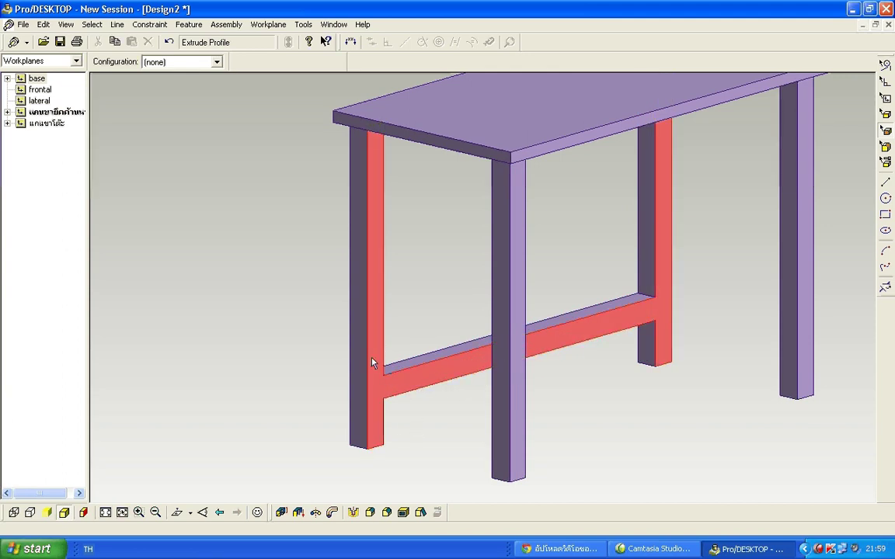
pyautogui.rightClick(378, 352)
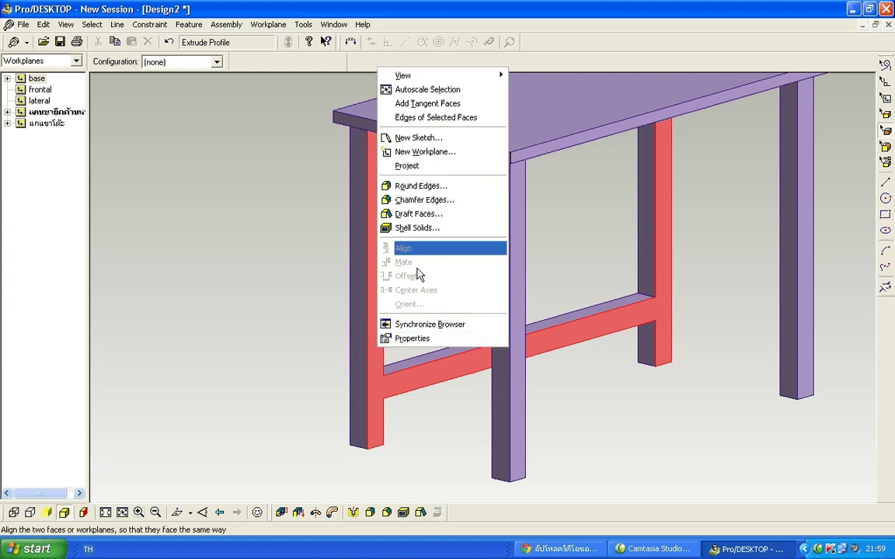
pyautogui.click(435, 152)
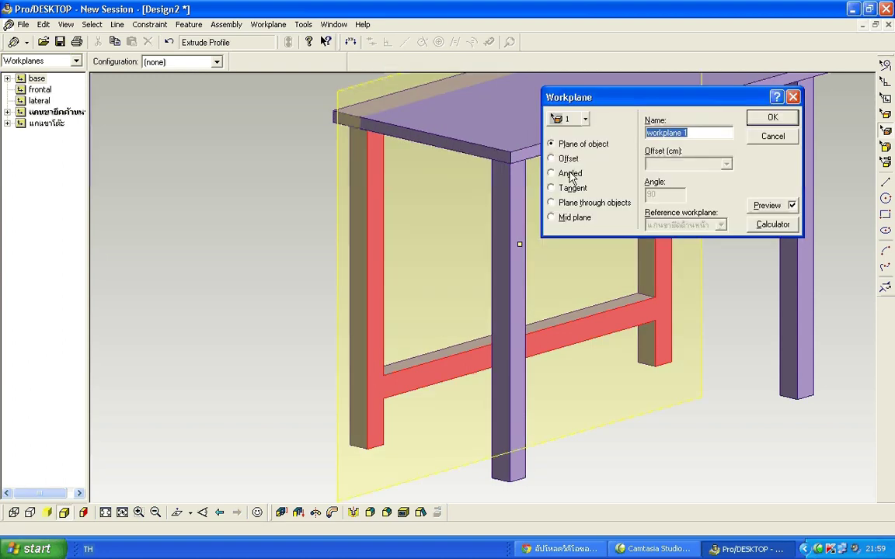
pyautogui.moveTo(626, 90); pyautogui.dragTo(615, 166)
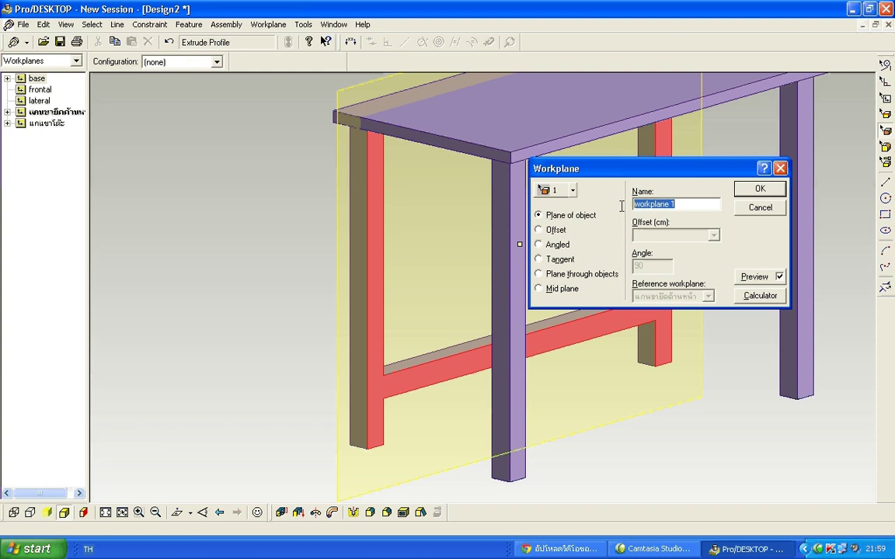
pyautogui.write('นขายึดด้านข้าง')
pyautogui.click(761, 193)
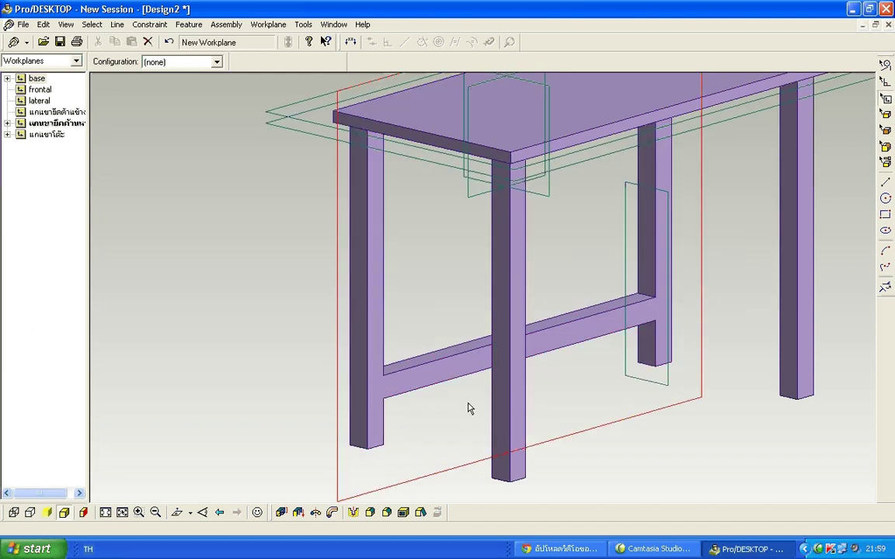
# Add a filled sketch named ขายึดด้านข้าง to the workplane แกนขายึดด้านข้าง.
pyautogui.rightClick(451, 460)
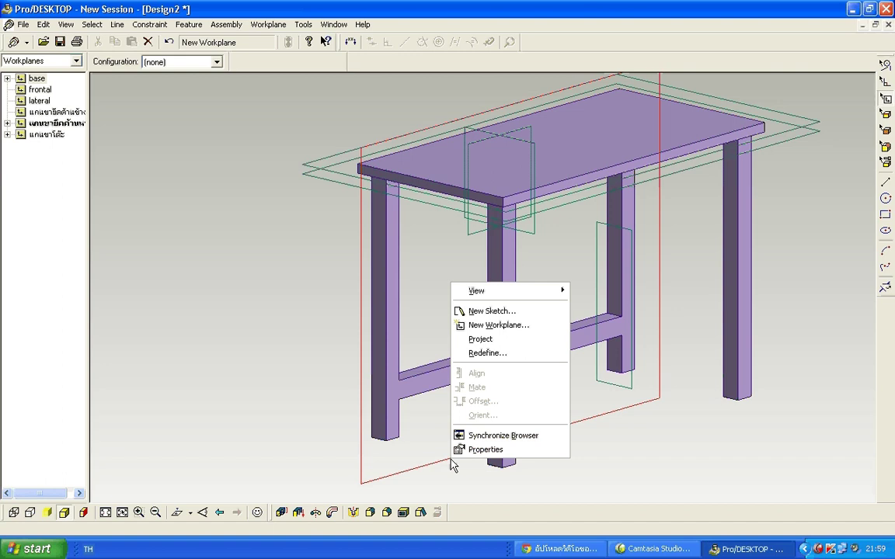
pyautogui.click(487, 312)
pyautogui.write('ขายึดด้านข้าง')
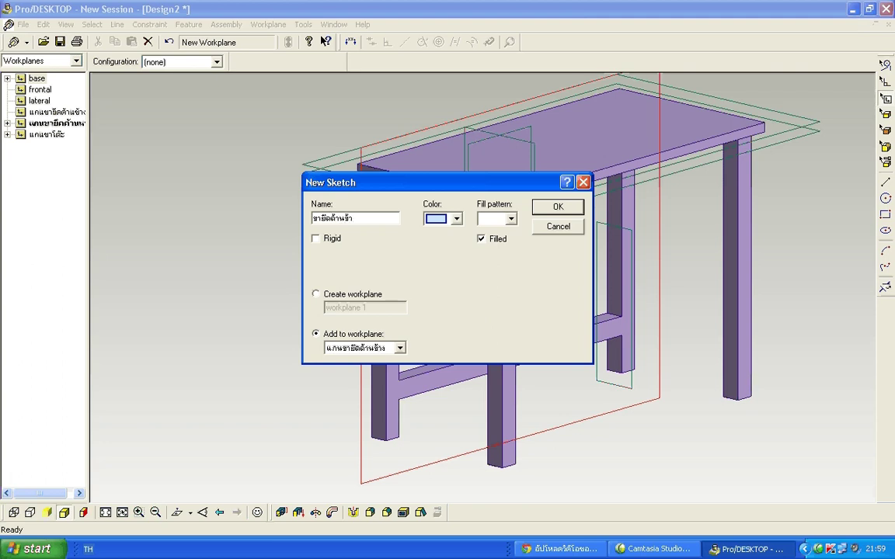
pyautogui.press('Return')
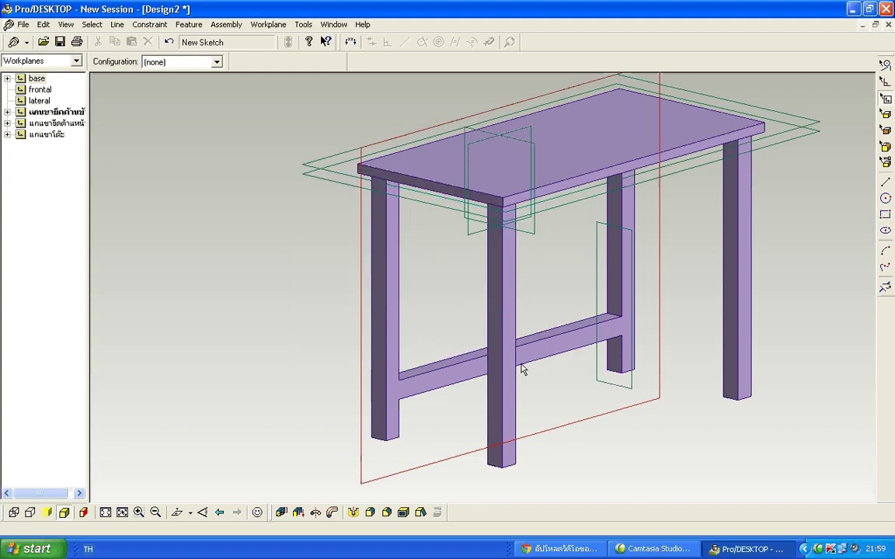
# View the workplane face-on and sketch a square of about 5 cm across the left leg, level with the front brace.
pyautogui.hotkey('shift', 'w')
pyautogui.scroll(-2, 577, 401)
pyautogui.scroll(2, 585, 403)
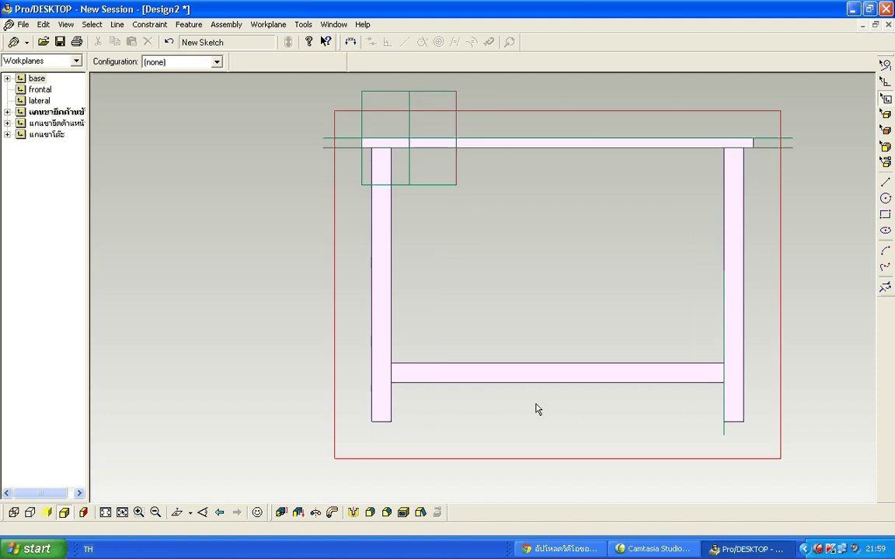
pyautogui.scroll(1, 533, 408)
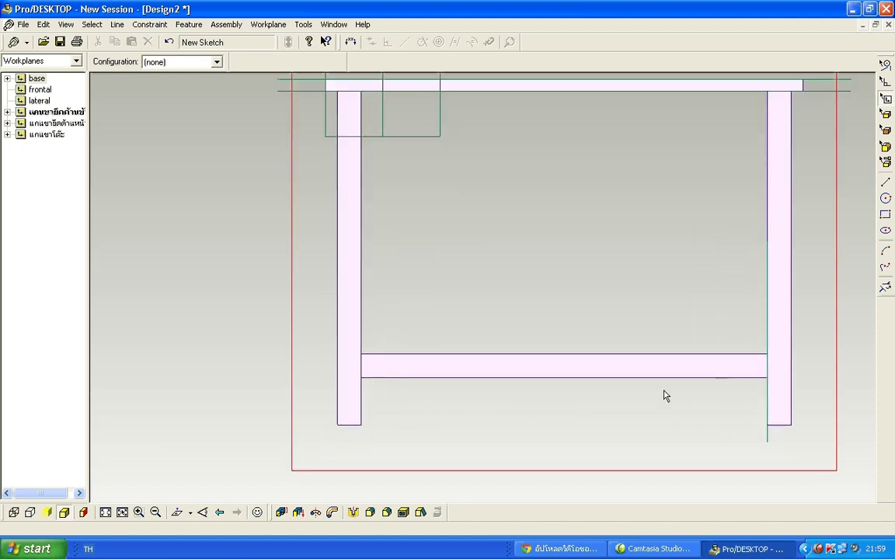
pyautogui.scroll(-2, 751, 408)
pyautogui.scroll(2, 776, 404)
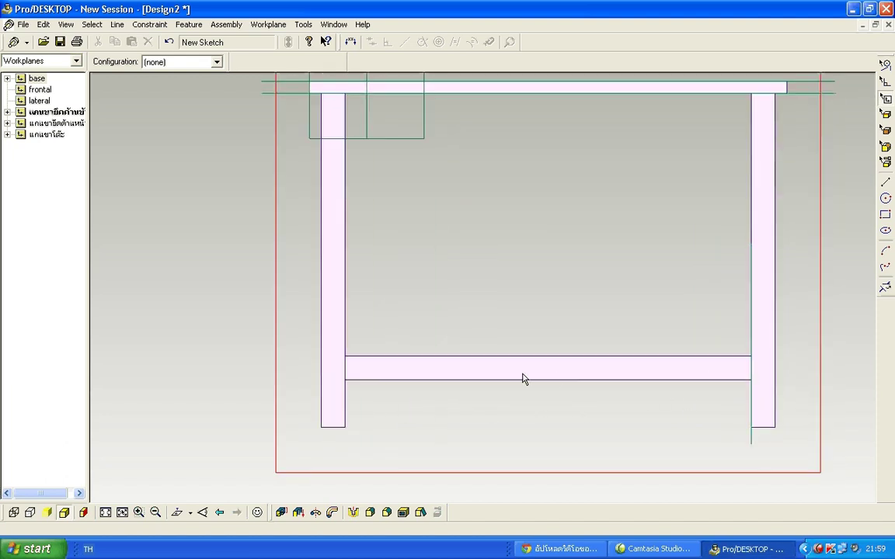
pyautogui.scroll(1, 394, 385)
pyautogui.scroll(-1, 843, 385)
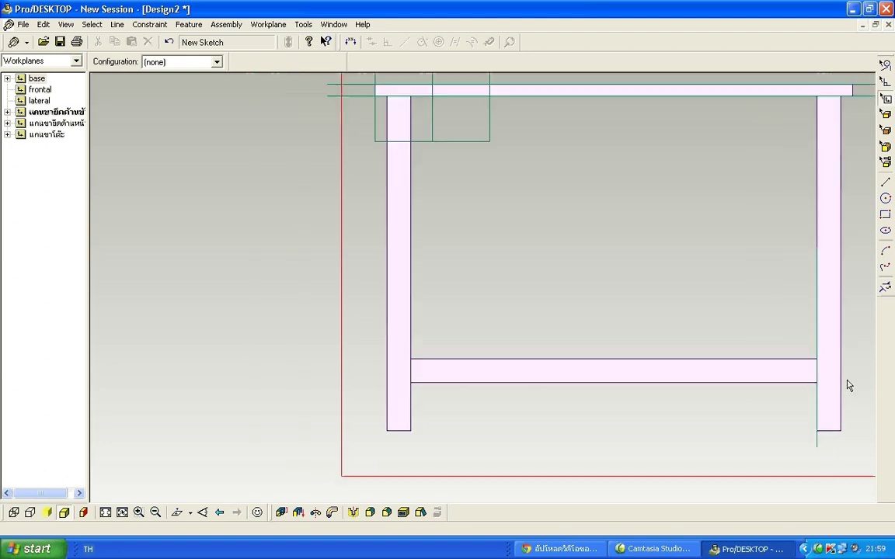
pyautogui.scroll(1, 854, 382)
pyautogui.scroll(4, 296, 384)
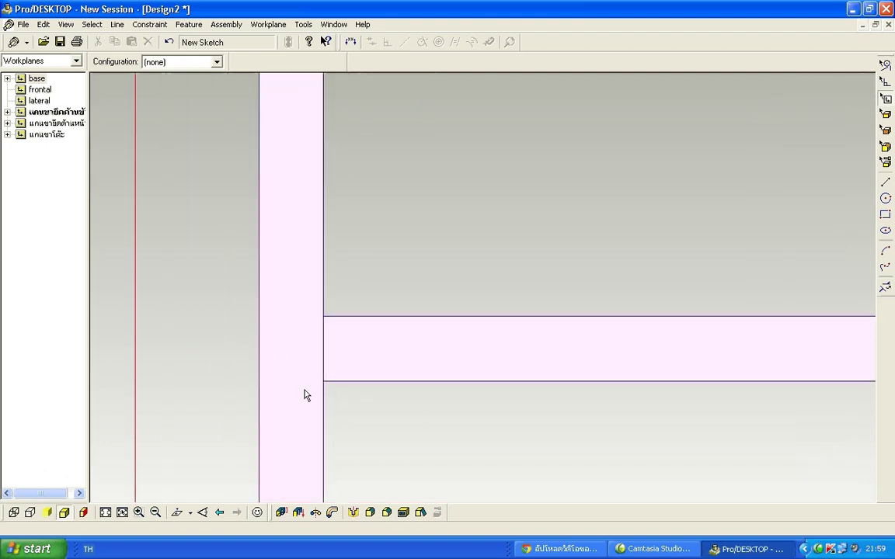
pyautogui.click(885, 214)
pyautogui.moveTo(324, 382); pyautogui.dragTo(259, 317)
# Sketch a matching square of about 5 cm across the right leg, level with the front brace.
pyautogui.scroll(-4, 278, 335)
pyautogui.scroll(3, 615, 342)
pyautogui.scroll(3, 652, 356)
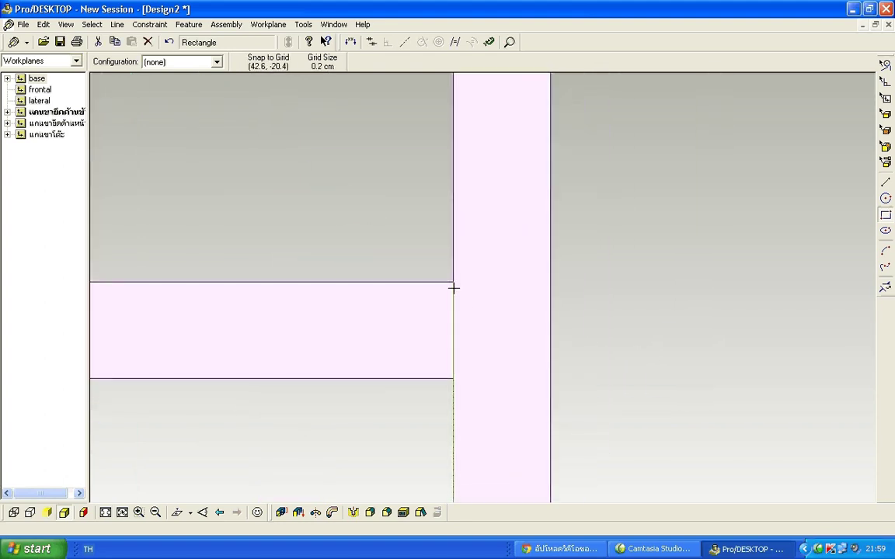
pyautogui.moveTo(453, 283)
pyautogui.mouseDown()
pyautogui.moveTo(513, 385)
pyautogui.moveTo(550, 379)
pyautogui.mouseUp()
pyautogui.scroll(-4, 549, 378)
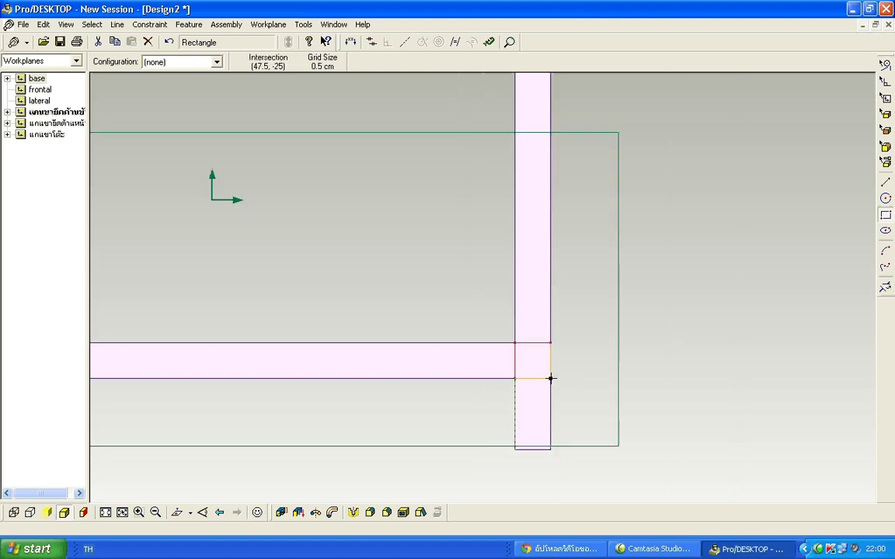
pyautogui.scroll(-2, 426, 407)
pyautogui.scroll(3, 390, 406)
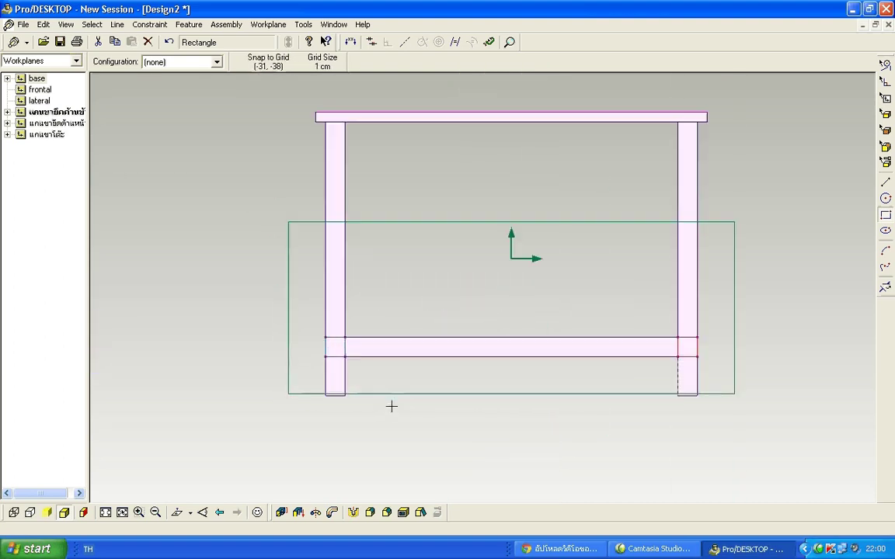
# Start extruding the two squares of the sketch ขายึดด้านข้าง as added material, pulling them towards the rear legs.
pyautogui.moveTo(367, 369); pyautogui.dragTo(445, 383, button='middle')
pyautogui.scroll(-3, 435, 404)
pyautogui.scroll(4, 443, 403)
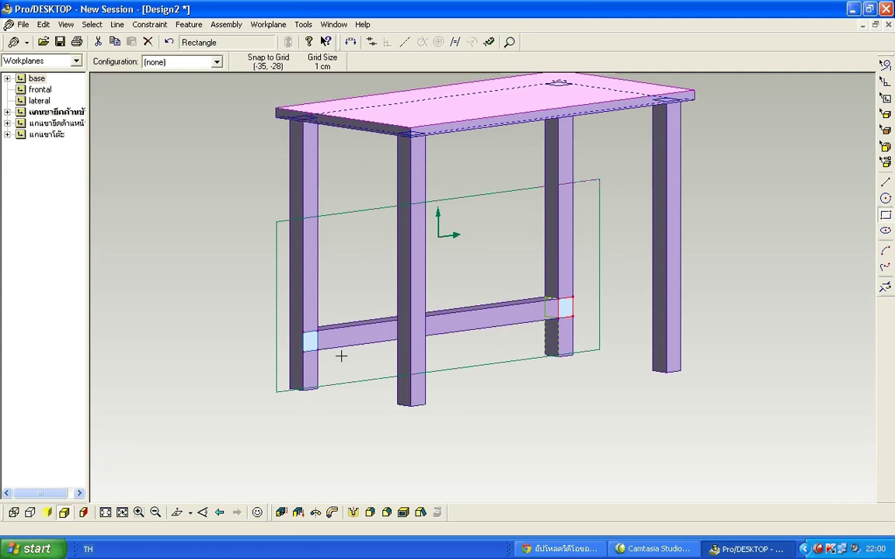
pyautogui.moveTo(346, 350); pyautogui.dragTo(350, 368, button='middle')
pyautogui.scroll(-3, 390, 394)
pyautogui.scroll(3, 413, 406)
pyautogui.moveTo(350, 495); pyautogui.dragTo(380, 465, button='middle')
pyautogui.scroll(2, 365, 426)
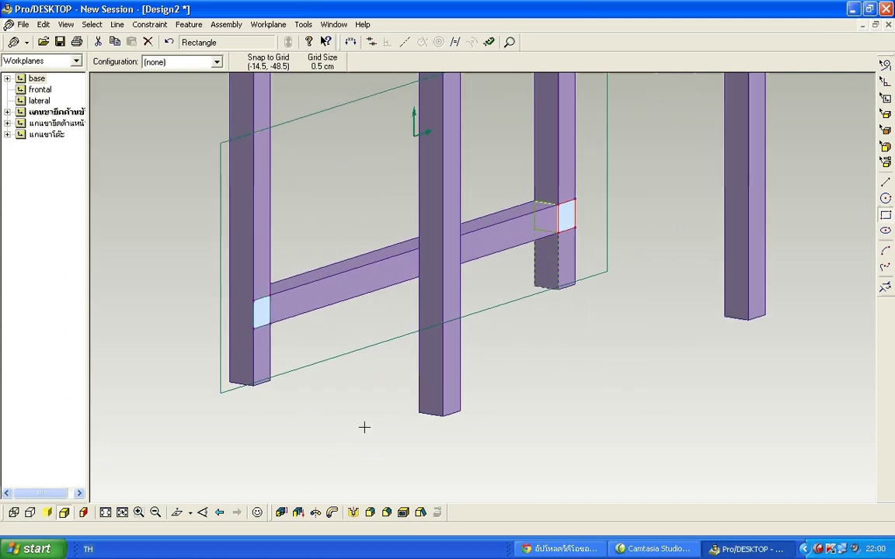
pyautogui.scroll(-2, 326, 455)
pyautogui.scroll(1, 356, 373)
pyautogui.click(282, 512)
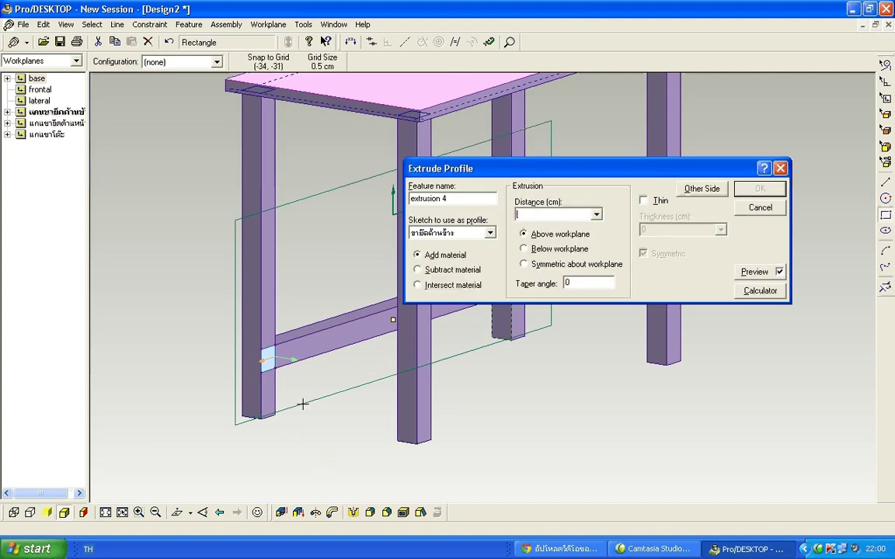
pyautogui.moveTo(394, 324); pyautogui.dragTo(520, 346)
# Extend the side-brace extrusion until both bars reach into the rear legs, and complete it.
pyautogui.moveTo(515, 353); pyautogui.dragTo(531, 385, button='middle')
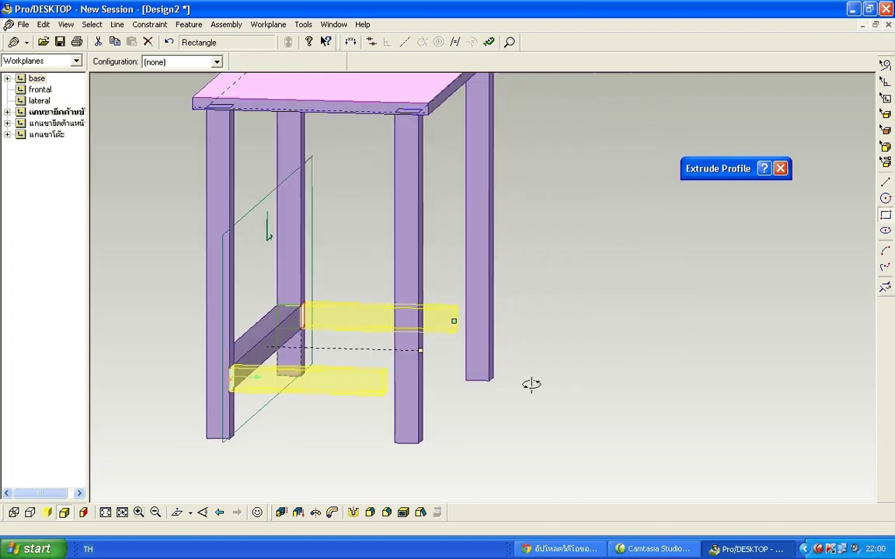
pyautogui.scroll(3, 435, 380)
pyautogui.moveTo(417, 325); pyautogui.dragTo(443, 324)
pyautogui.moveTo(443, 323); pyautogui.dragTo(446, 380, button='middle')
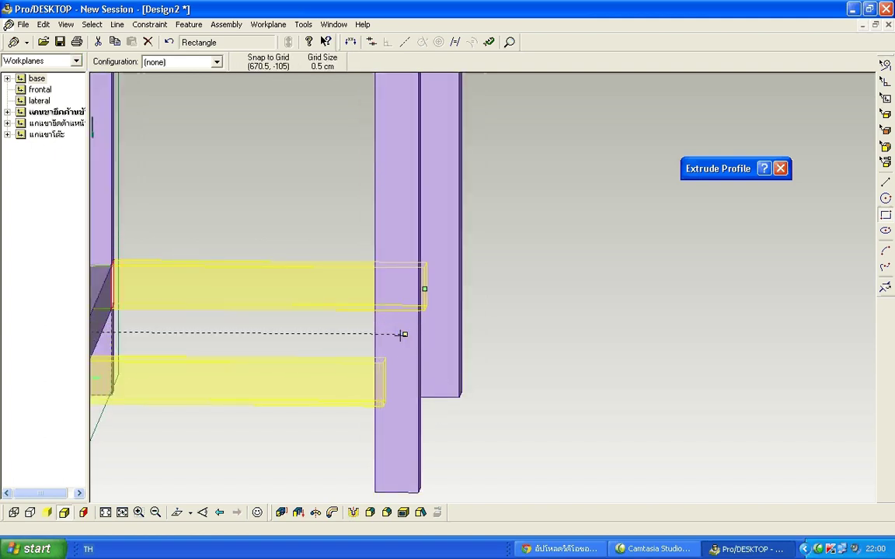
pyautogui.click(708, 169)
pyautogui.moveTo(708, 168); pyautogui.dragTo(642, 115)
pyautogui.click(691, 134)
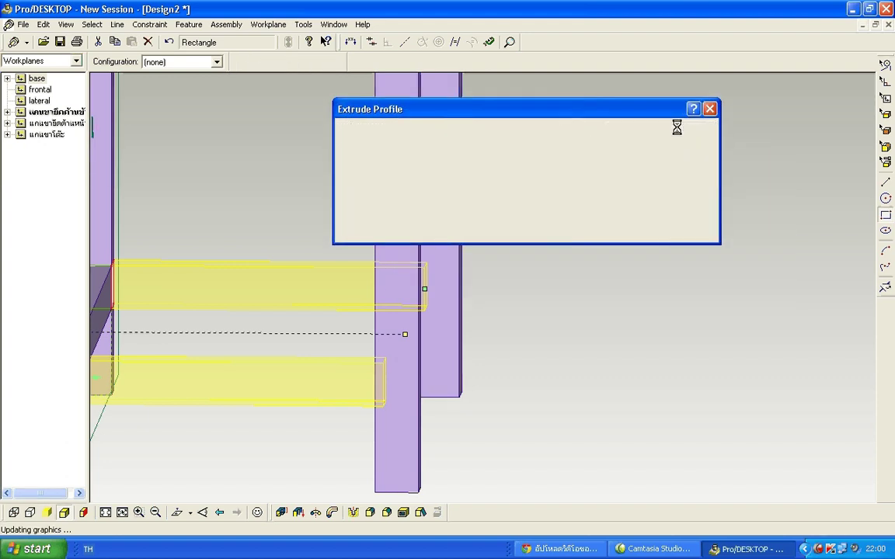
# Examine the table with its front and side braces from several angles.
pyautogui.scroll(-2, 547, 290)
pyautogui.scroll(3, 565, 284)
pyautogui.moveTo(525, 277); pyautogui.dragTo(499, 283, button='middle')
pyautogui.scroll(-5, 525, 266)
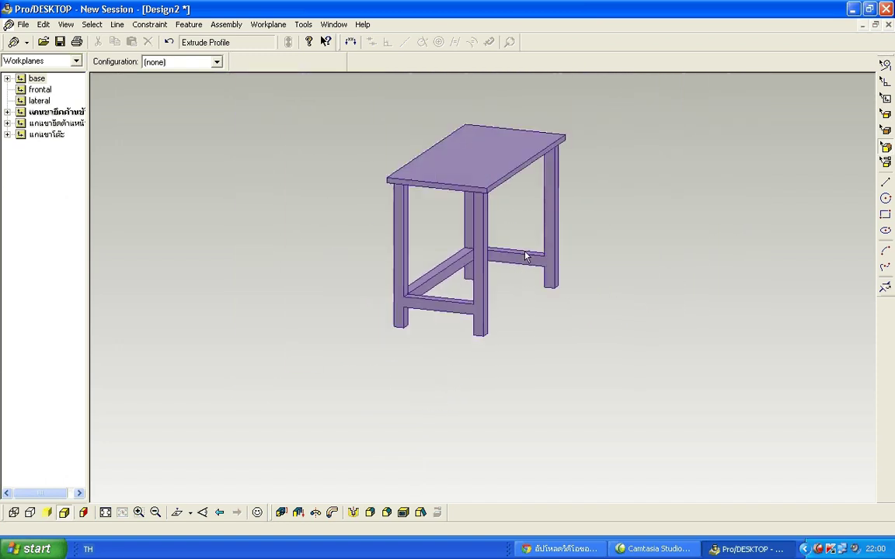
pyautogui.scroll(3, 526, 226)
pyautogui.scroll(-2, 517, 224)
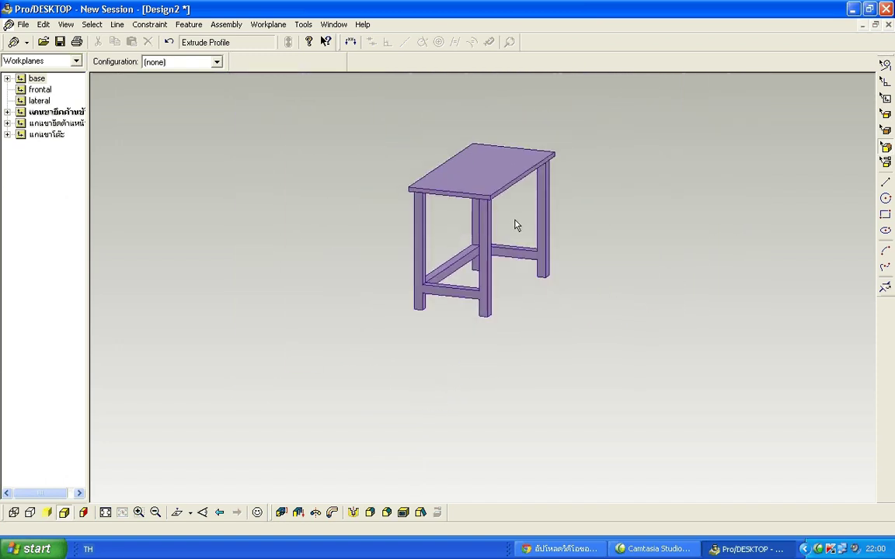
pyautogui.scroll(3, 515, 224)
pyautogui.scroll(2, 483, 243)
pyautogui.moveTo(483, 244)
pyautogui.mouseDown(button='middle')
pyautogui.moveTo(471, 252)
pyautogui.moveTo(486, 263)
pyautogui.mouseUp(button='middle')
pyautogui.scroll(-4, 486, 263)
pyautogui.scroll(4, 483, 266)
pyautogui.moveTo(410, 284); pyautogui.dragTo(380, 279, button='middle')
pyautogui.scroll(-4, 380, 280)
pyautogui.scroll(2, 330, 259)
pyautogui.moveTo(292, 240); pyautogui.dragTo(313, 239, button='middle')
pyautogui.scroll(-1, 313, 237)
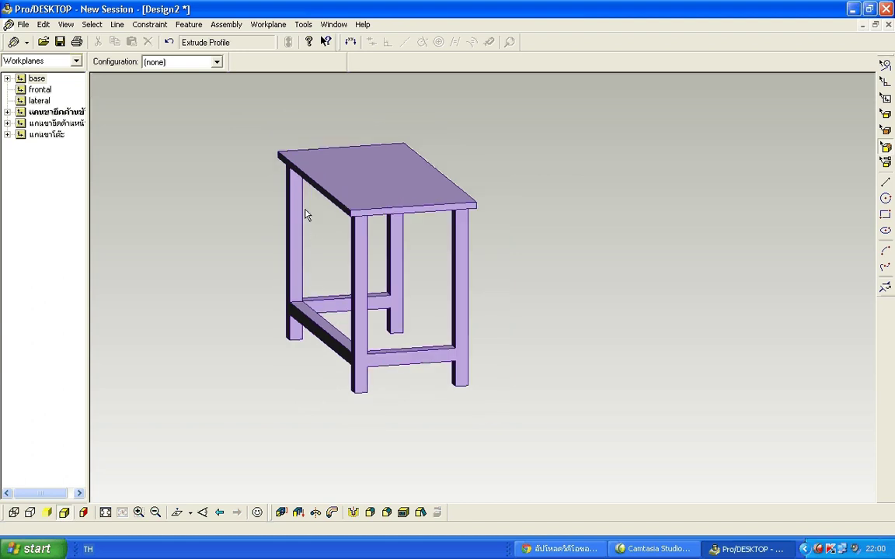
pyautogui.scroll(4, 301, 202)
pyautogui.scroll(-4, 330, 276)
pyautogui.scroll(-2, 330, 277)
pyautogui.scroll(2, 329, 302)
pyautogui.scroll(-2, 329, 300)
pyautogui.scroll(4, 328, 296)
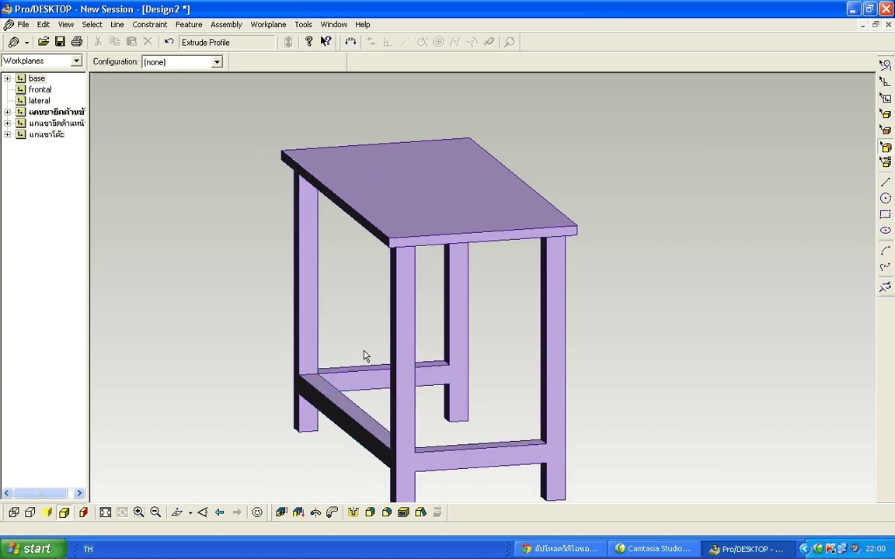
# Create a workplane named แกนปิดด้านหน้า in the plane of a front leg's inner face, the face towards the other front leg.
pyautogui.moveTo(352, 348); pyautogui.dragTo(404, 372, button='middle')
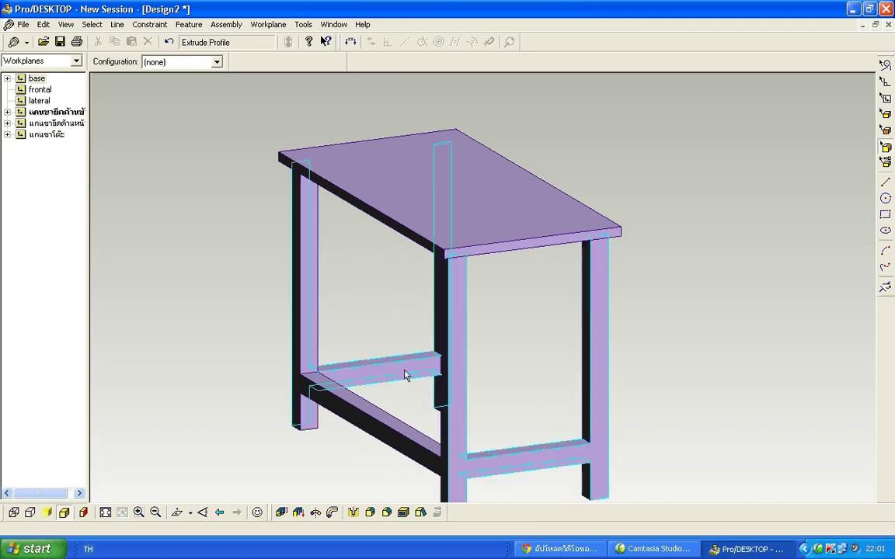
pyautogui.scroll(-3, 429, 379)
pyautogui.scroll(3, 414, 375)
pyautogui.scroll(-3, 370, 349)
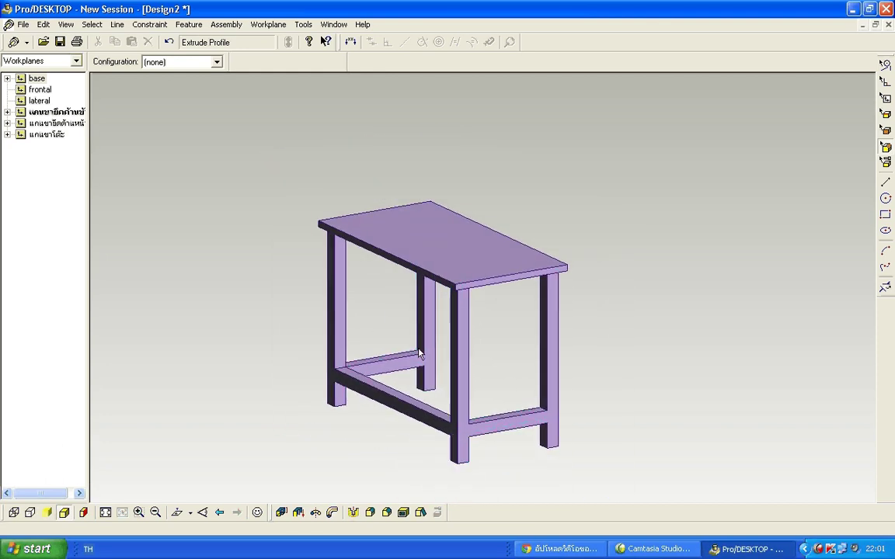
pyautogui.scroll(4, 376, 312)
pyautogui.click(886, 129)
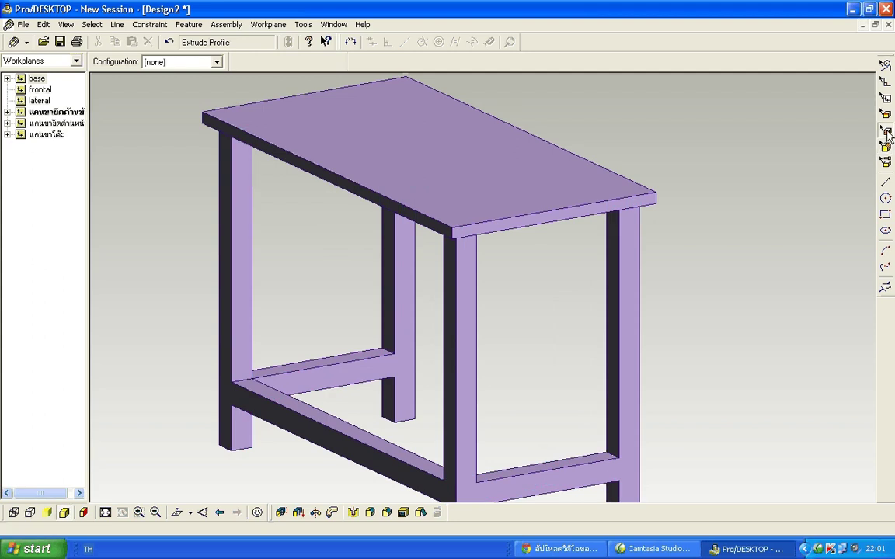
pyautogui.click(249, 279)
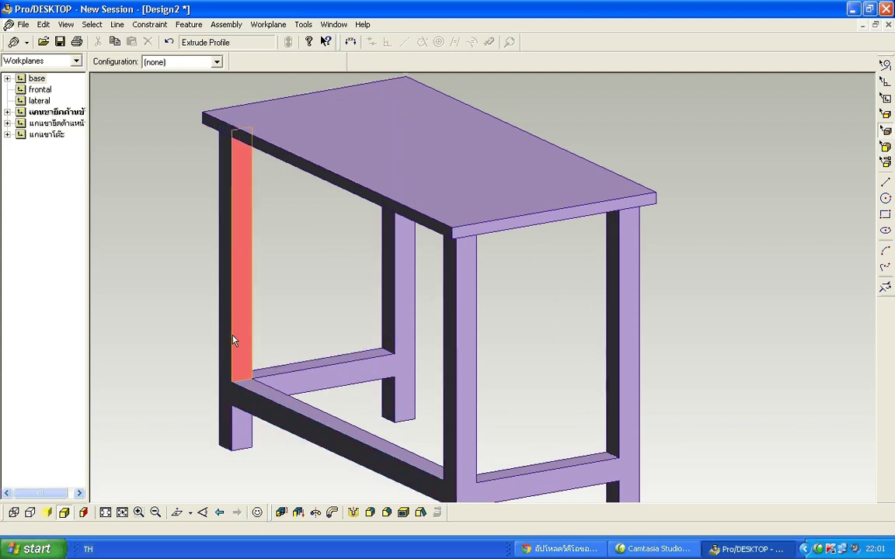
pyautogui.rightClick(248, 274)
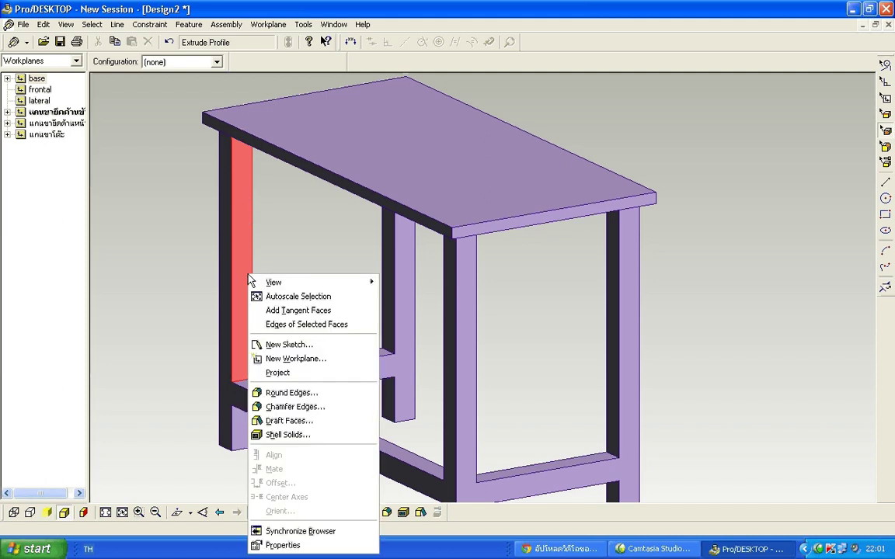
pyautogui.click(306, 363)
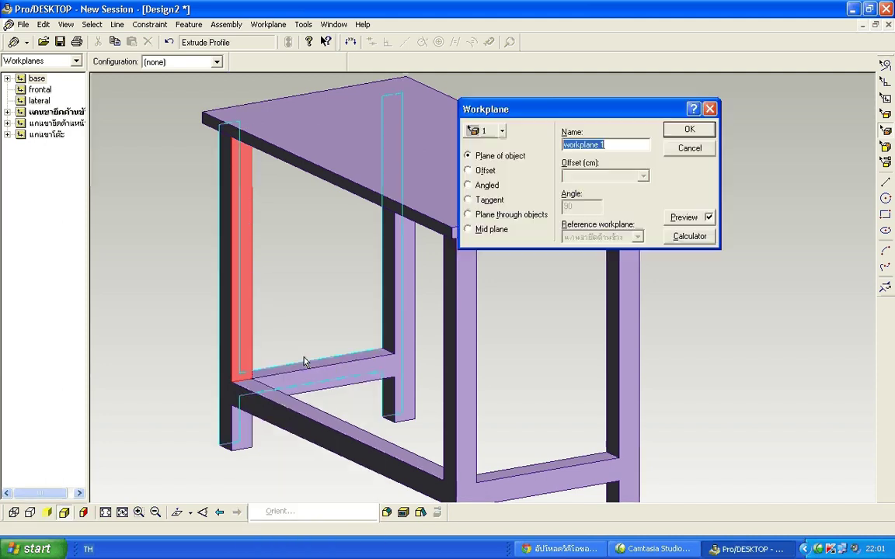
pyautogui.moveTo(530, 109); pyautogui.dragTo(386, 171)
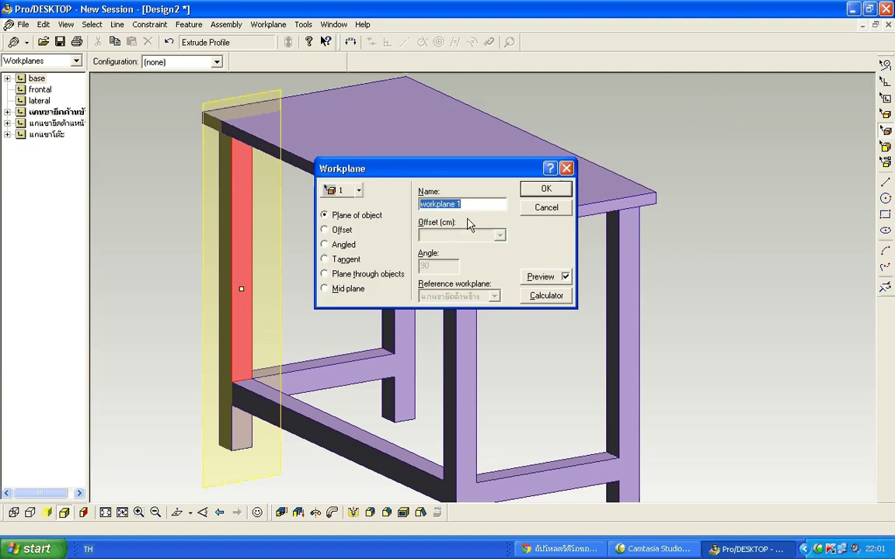
pyautogui.write('แก')
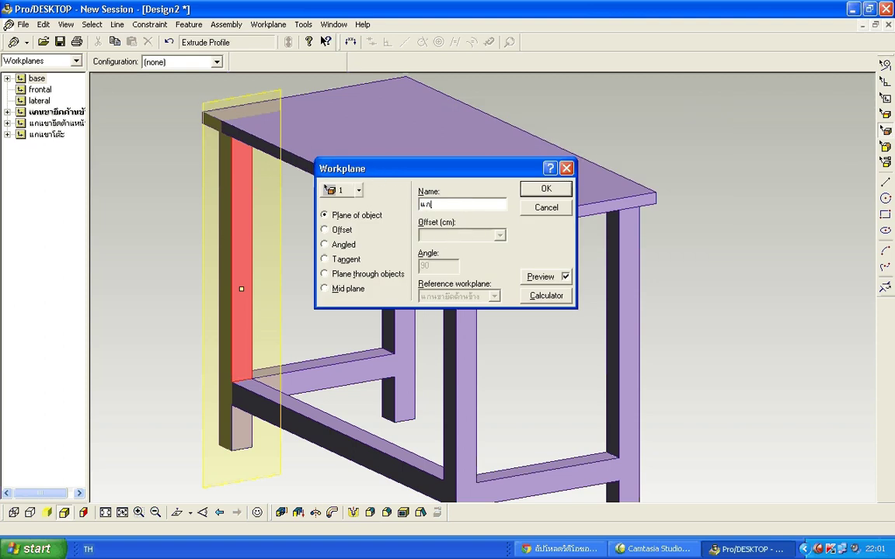
pyautogui.write('นยึดด้านหน้า')
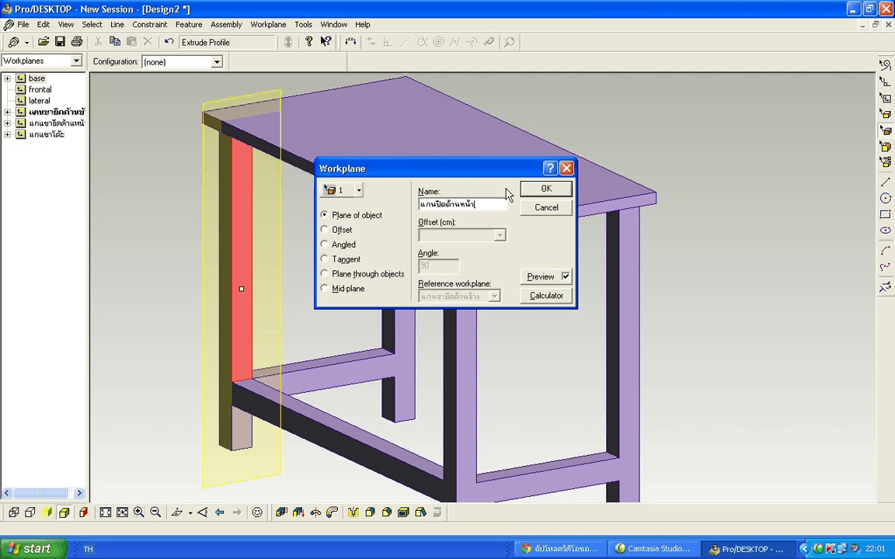
pyautogui.click(546, 189)
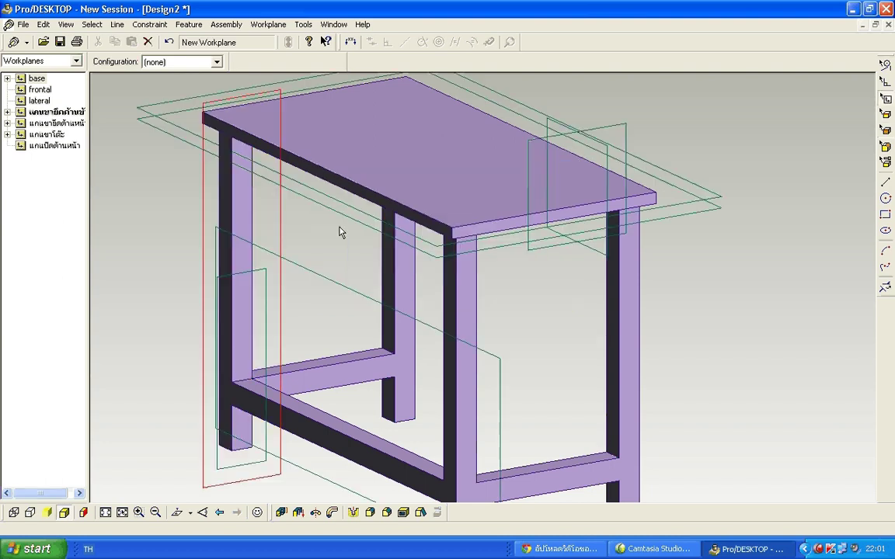
# Add a new sketch named ที่ปิดด้านหน้า to the workplane แกนปิดด้านหน้า.
pyautogui.rightClick(282, 232)
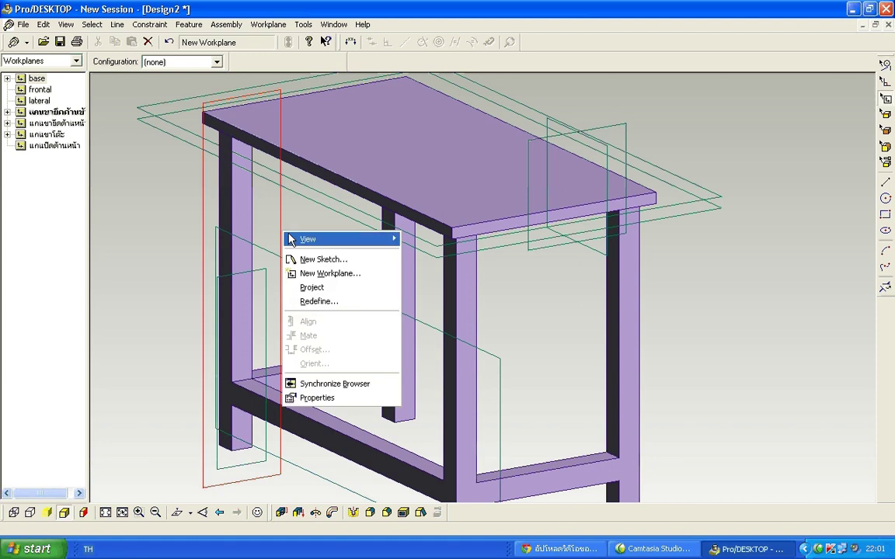
pyautogui.click(320, 259)
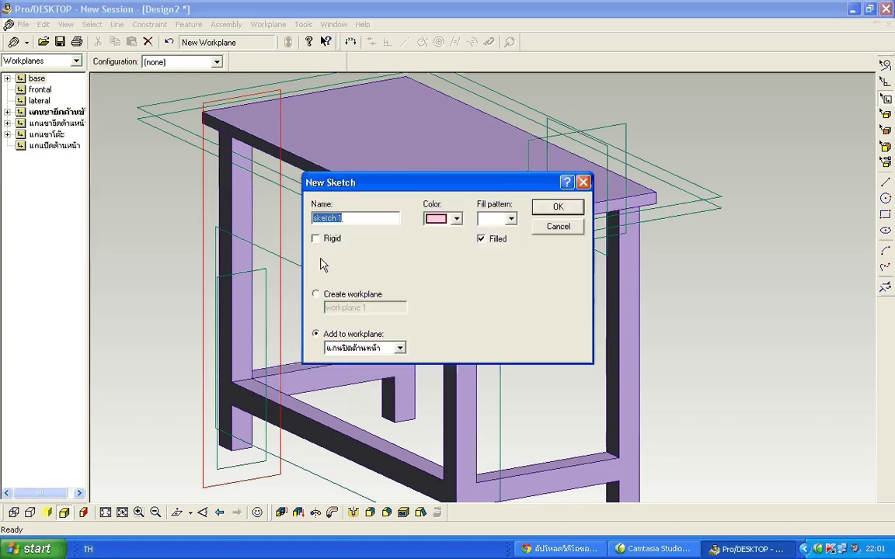
pyautogui.write('แ')
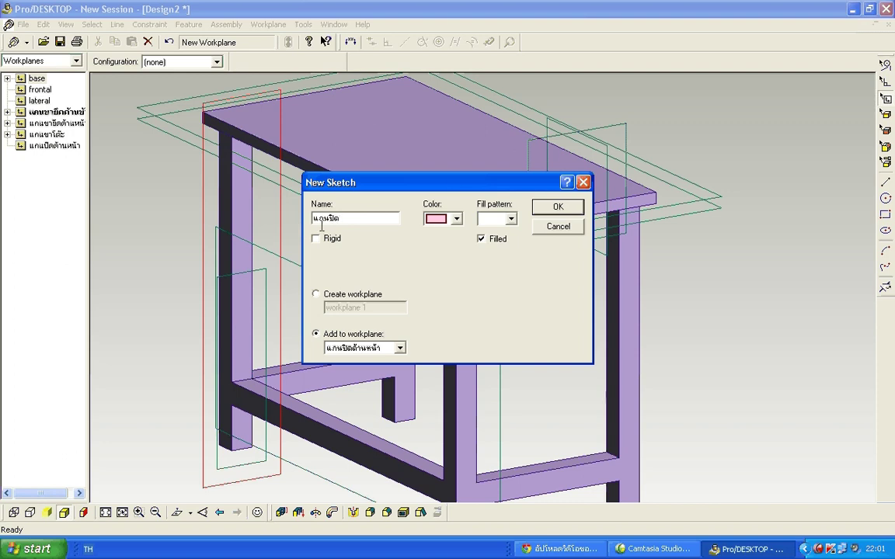
pyautogui.write('กนปิด')
pyautogui.write('ด')
pyautogui.press('BackSpace')
pyautogui.press('BackSpace')
pyautogui.press('BackSpace')
pyautogui.write('หน้า')
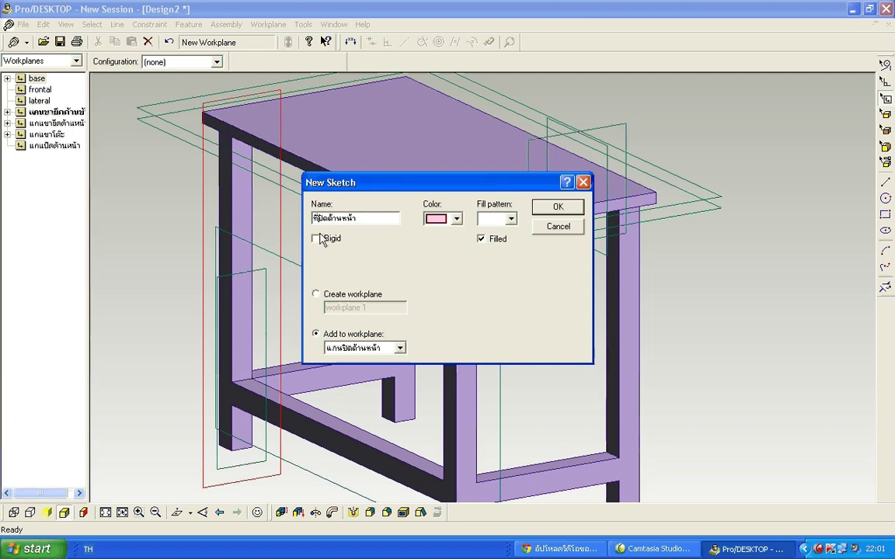
pyautogui.click(556, 208)
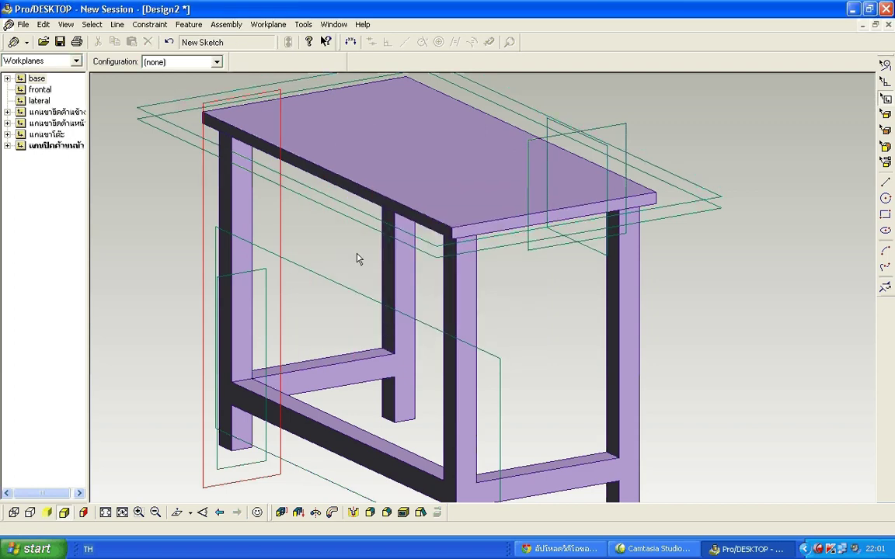
# Sketch a thin upright rectangle about 0.5 by 40 cm down the front leg's face, starting at the midpoint just under the tabletop.
pyautogui.hotkey('shift', 'w')
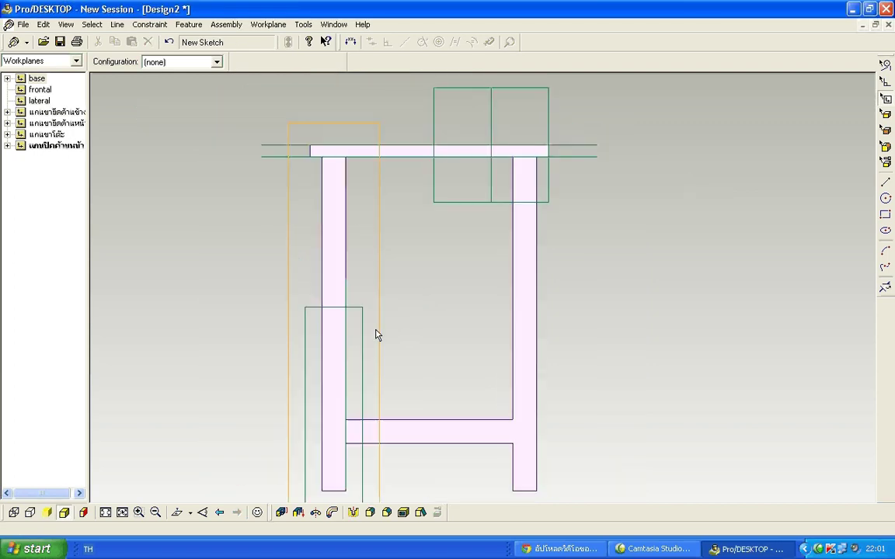
pyautogui.scroll(-3, 380, 353)
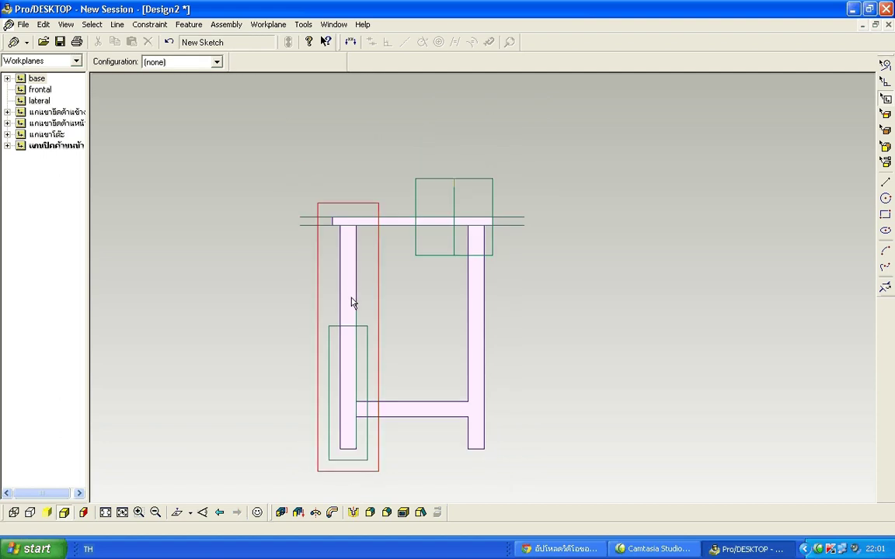
pyautogui.scroll(2, 352, 303)
pyautogui.scroll(-2, 341, 322)
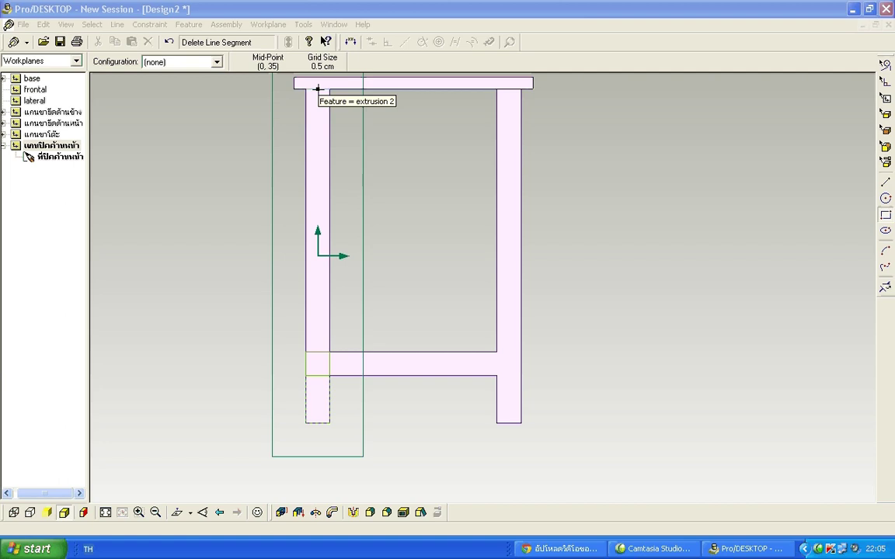
pyautogui.moveTo(317, 88)
pyautogui.mouseDown()
pyautogui.moveTo(317, 325)
pyautogui.moveTo(317, 281)
pyautogui.mouseUp()
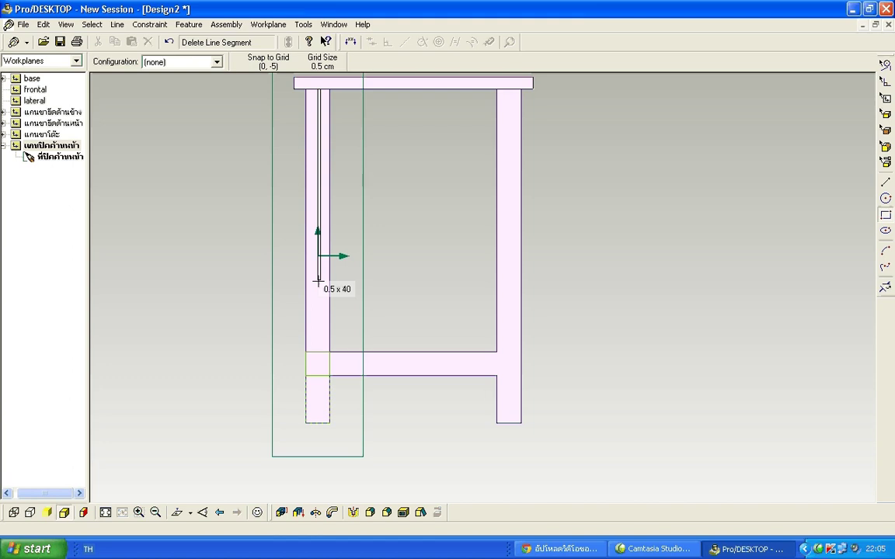
pyautogui.moveTo(317, 281); pyautogui.dragTo(318, 279)
# Start extruding the sketch ที่ปิดด้านหน้า as added material above the workplane, with a distance of 83 cm.
pyautogui.moveTo(294, 259); pyautogui.dragTo(333, 272, button='middle')
pyautogui.scroll(-5, 400, 271)
pyautogui.scroll(4, 455, 268)
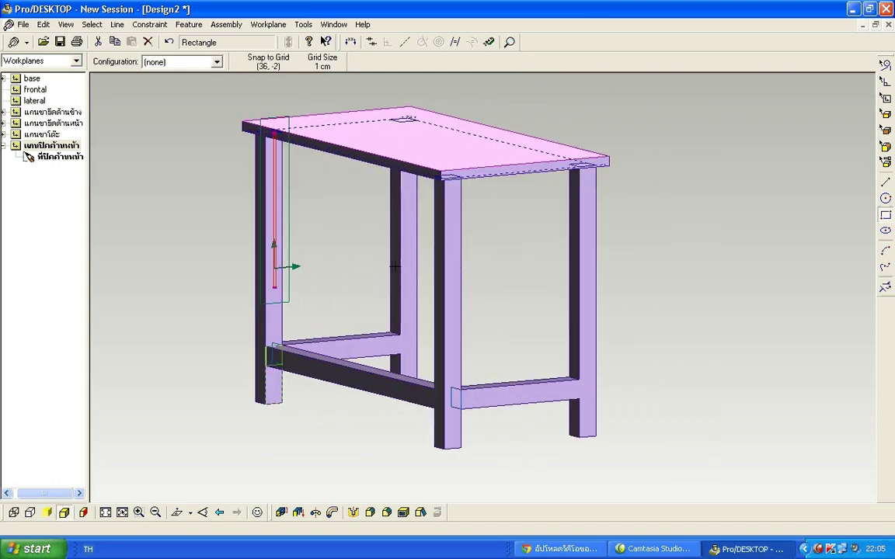
pyautogui.moveTo(400, 266); pyautogui.dragTo(398, 265, button='middle')
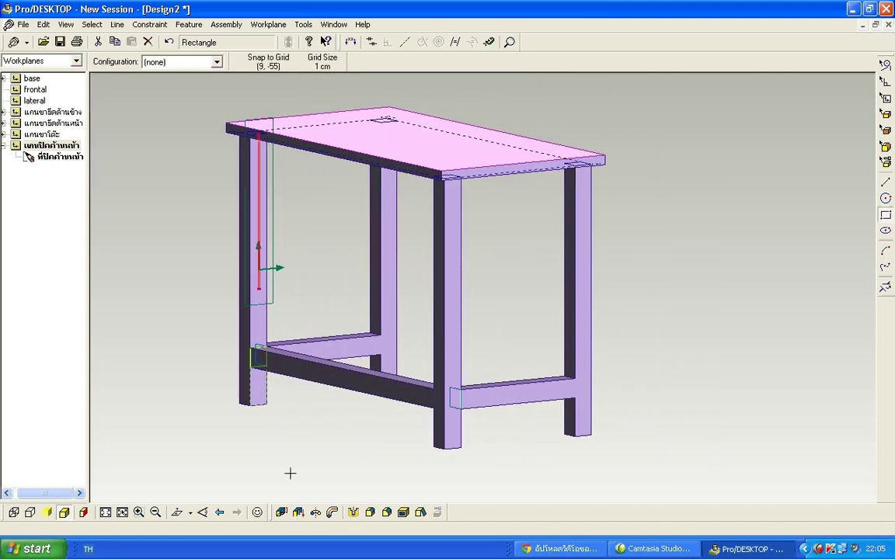
pyautogui.click(283, 512)
pyautogui.click(627, 202)
pyautogui.write('8')
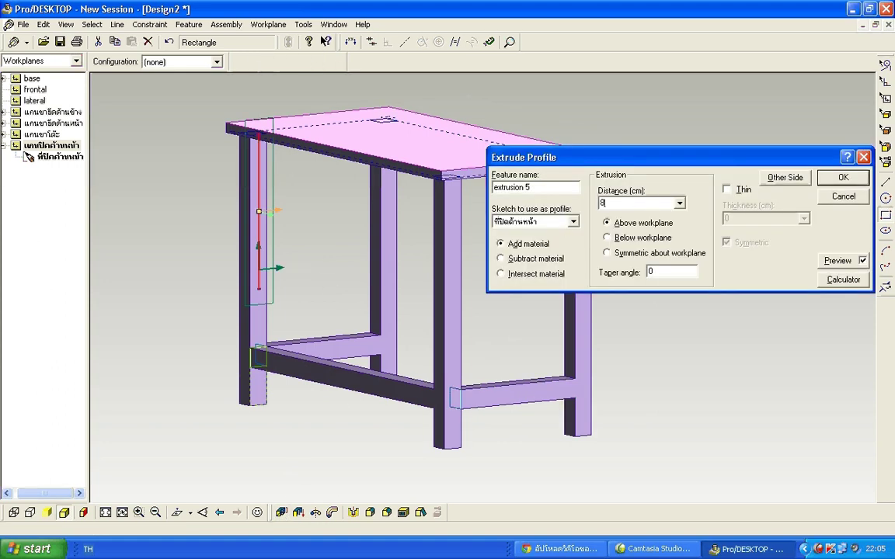
pyautogui.write('3')
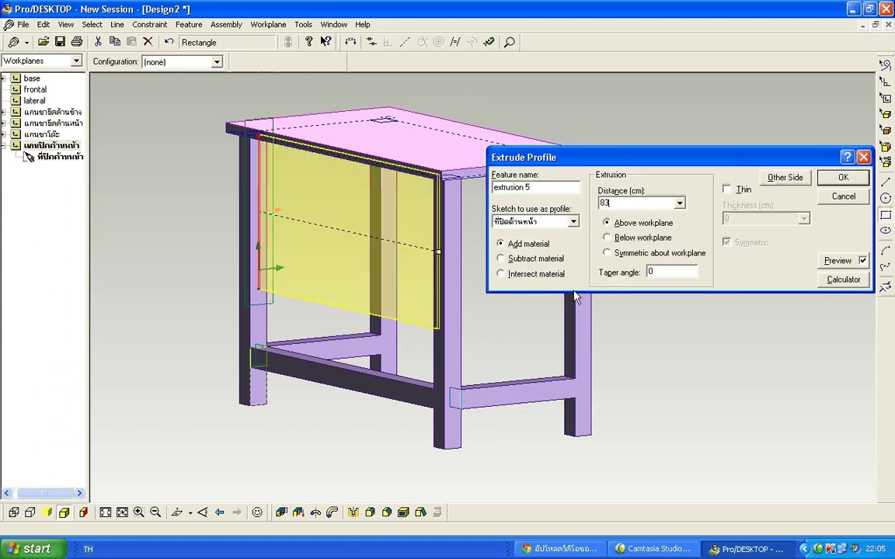
# Set the front panel's extrusion distance to 86 cm so it reaches the other front leg, and complete the extrusion.
pyautogui.moveTo(485, 333); pyautogui.dragTo(562, 324, button='middle')
pyautogui.moveTo(801, 158)
pyautogui.moveTo(635, 204); pyautogui.dragTo(603, 204)
pyautogui.write('8')
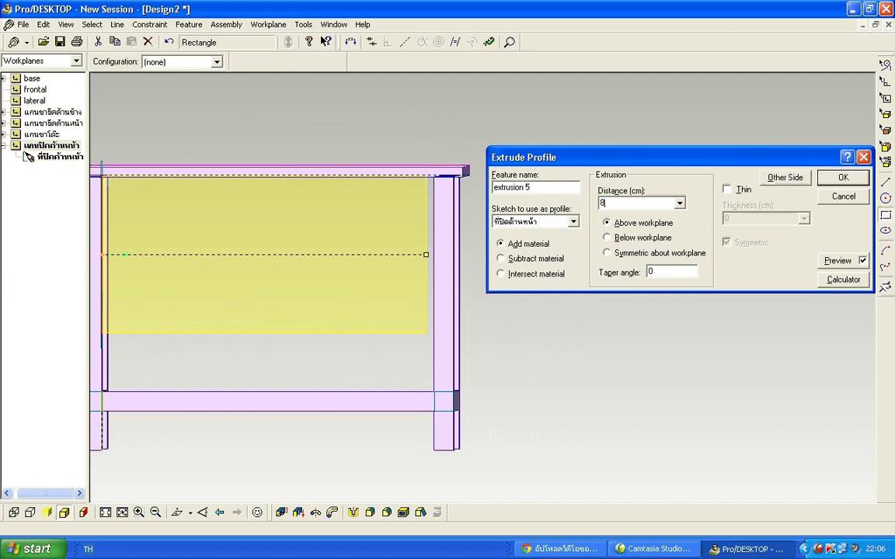
pyautogui.write('8')
pyautogui.moveTo(514, 159); pyautogui.dragTo(515, 122)
pyautogui.moveTo(479, 299); pyautogui.dragTo(457, 310, button='middle')
pyautogui.moveTo(788, 125)
pyautogui.moveTo(788, 126); pyautogui.dragTo(694, 119)
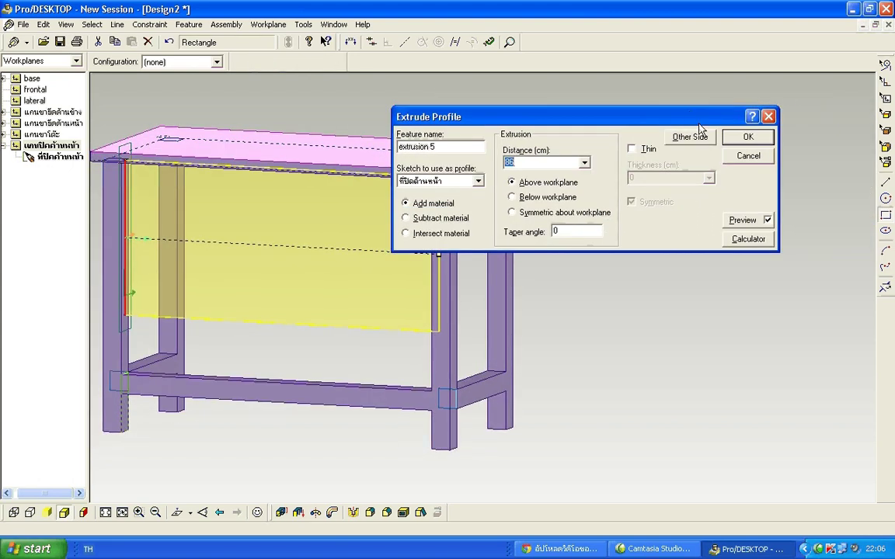
pyautogui.click(745, 140)
# Examine the table and the panel between its front legs from several angles and distances.
pyautogui.moveTo(551, 258); pyautogui.dragTo(351, 268, button='middle')
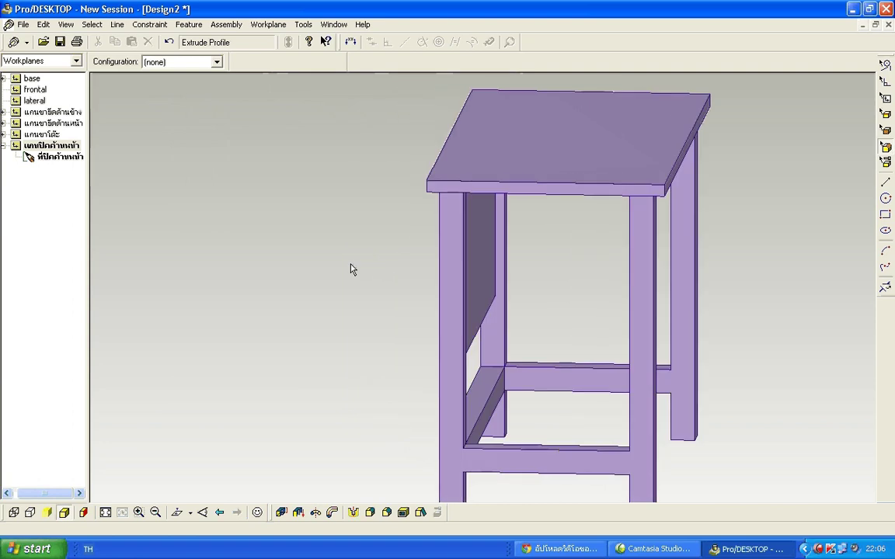
pyautogui.scroll(-3, 555, 304)
pyautogui.scroll(3, 626, 303)
pyautogui.moveTo(629, 308); pyautogui.dragTo(556, 315, button='middle')
pyautogui.scroll(-3, 556, 316)
pyautogui.scroll(2, 563, 334)
pyautogui.scroll(-3, 621, 339)
pyautogui.scroll(3, 668, 349)
pyautogui.scroll(2, 669, 351)
pyautogui.scroll(-2, 654, 344)
pyautogui.scroll(-2, 565, 340)
pyautogui.scroll(2, 540, 338)
# Create a mid-plane workplane named แกนปิดด้านข้าง from the rear-facing faces of the two front legs.
pyautogui.click(886, 132)
pyautogui.click(368, 271)
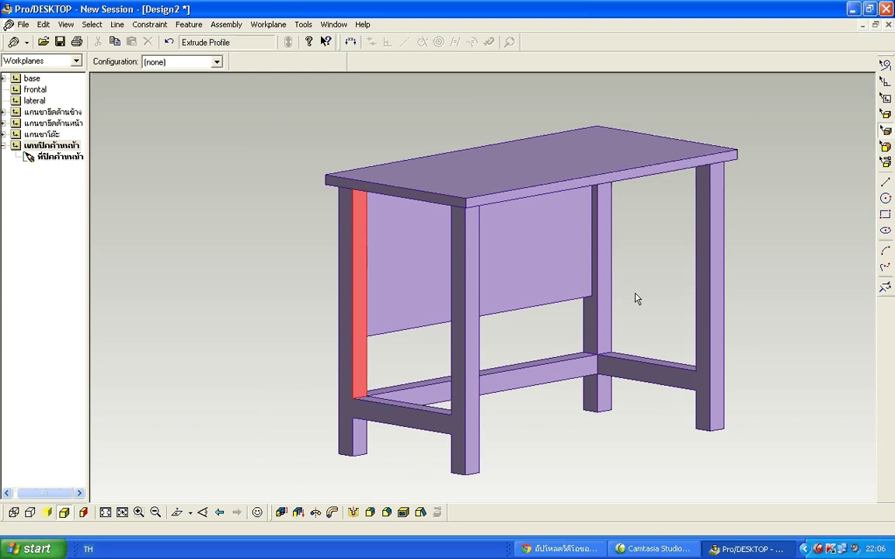
pyautogui.click(607, 303)
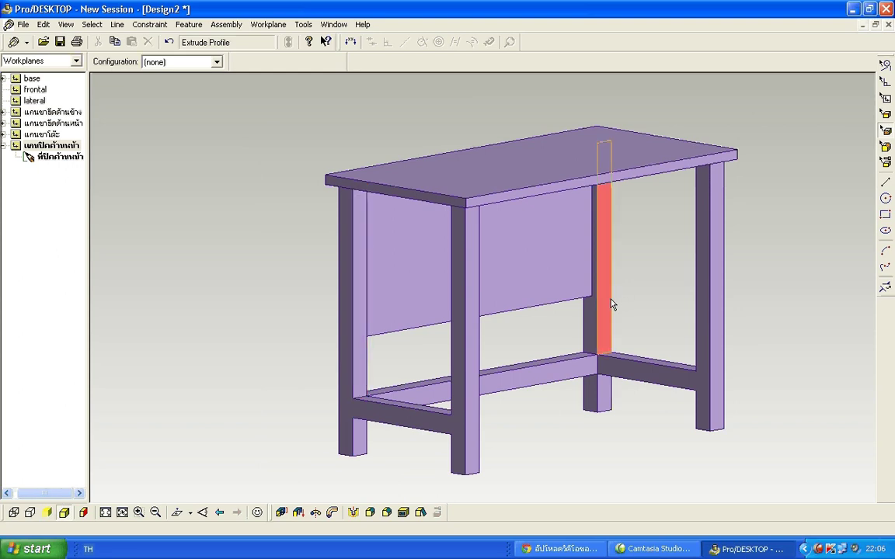
pyautogui.click(365, 285)
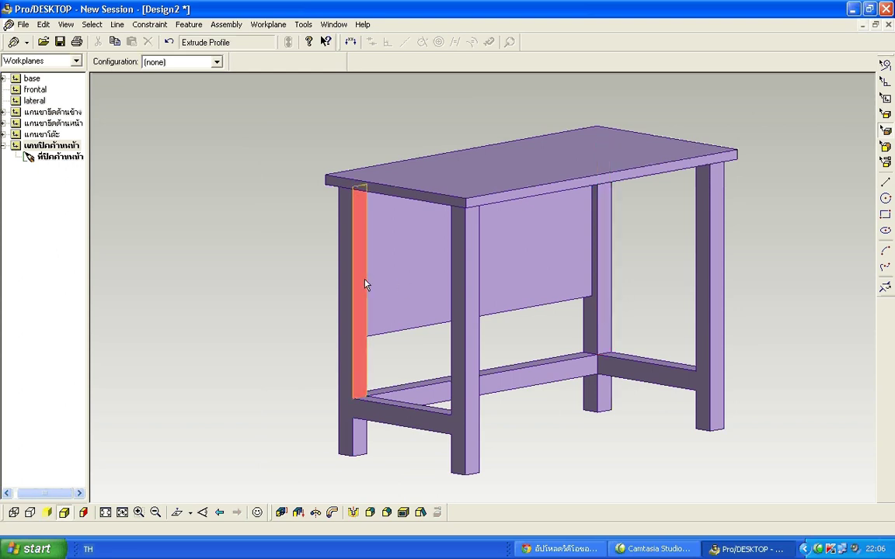
pyautogui.keyDown('ctrl'); pyautogui.click(610, 286); pyautogui.keyUp('ctrl')
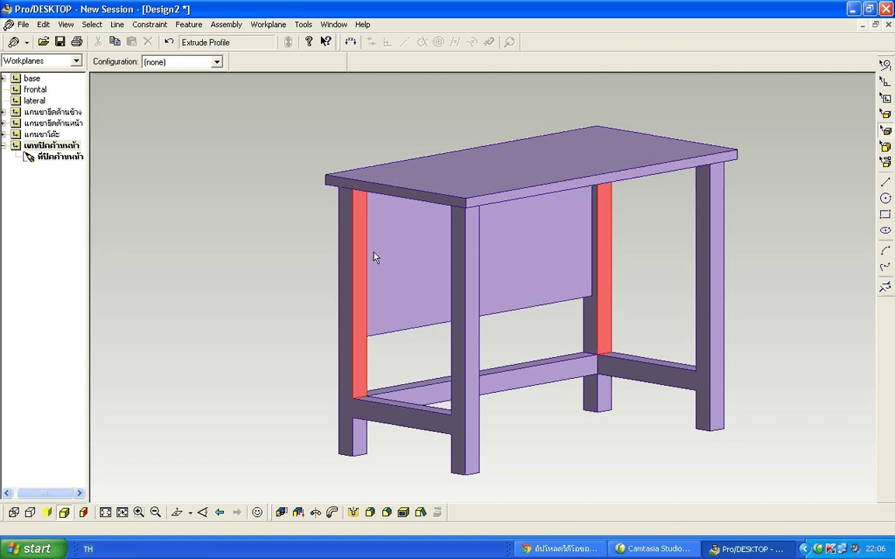
pyautogui.rightClick(611, 297)
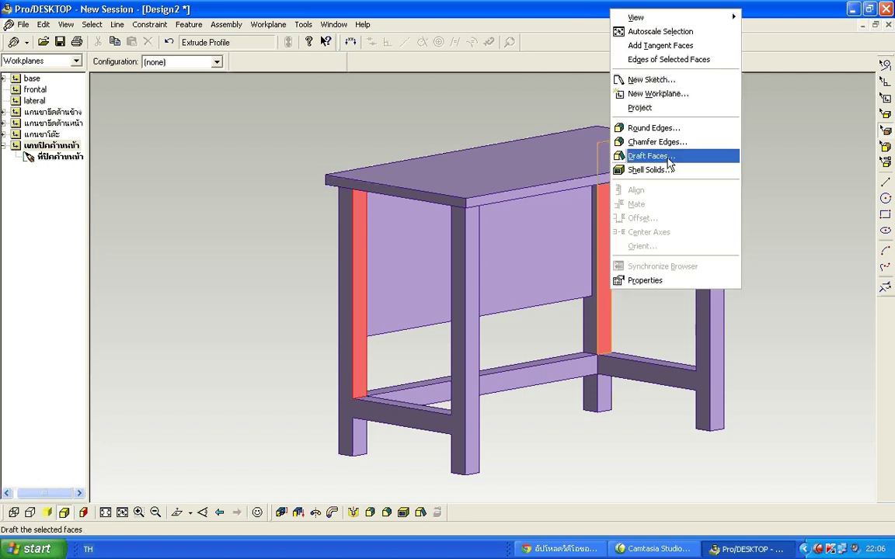
pyautogui.click(665, 94)
pyautogui.moveTo(583, 116); pyautogui.dragTo(719, 318)
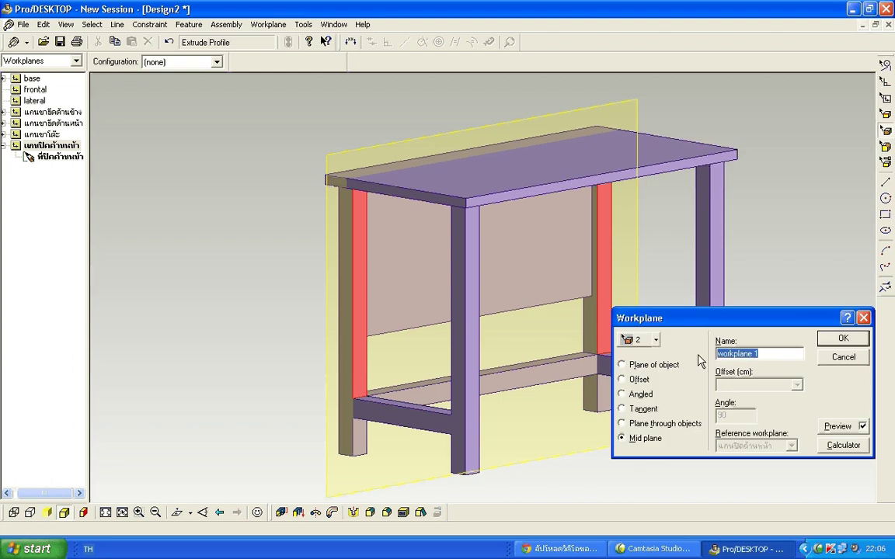
pyautogui.write('แกนปิดด้านข้าง')
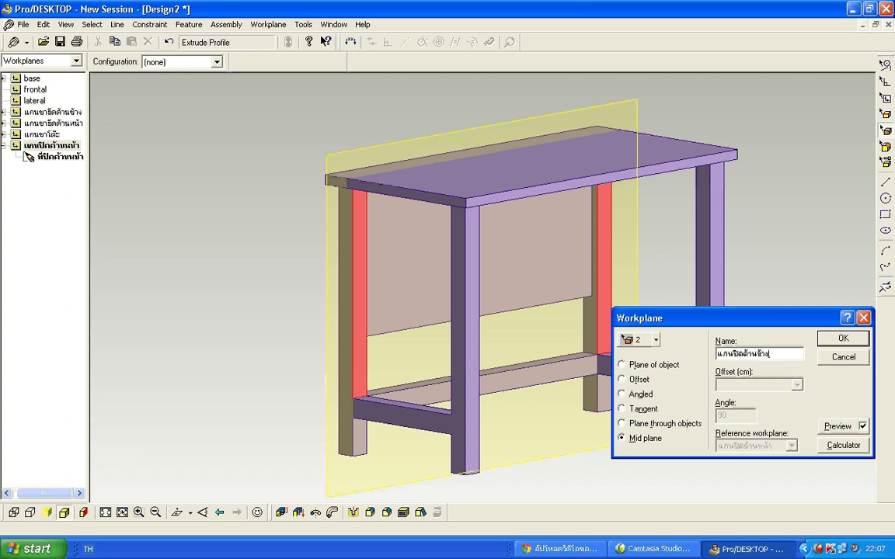
pyautogui.click(866, 340)
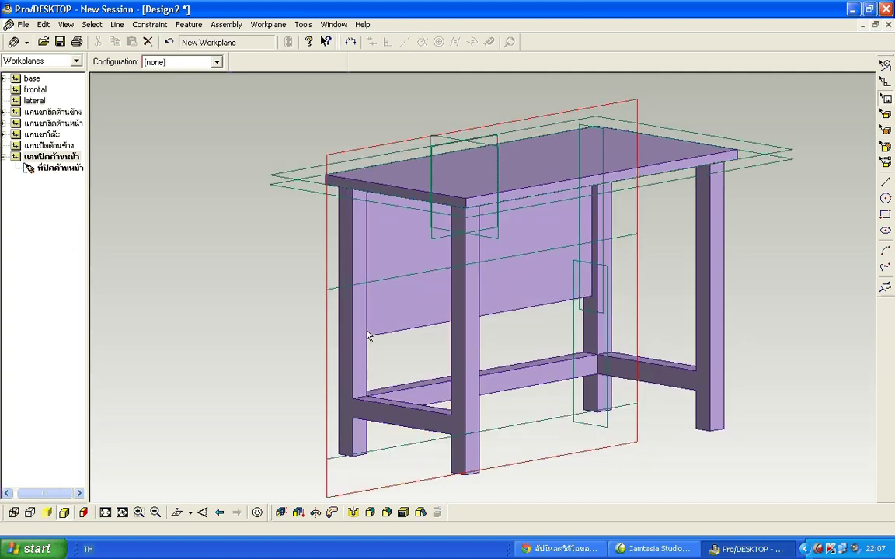
pyautogui.scroll(2, 409, 401)
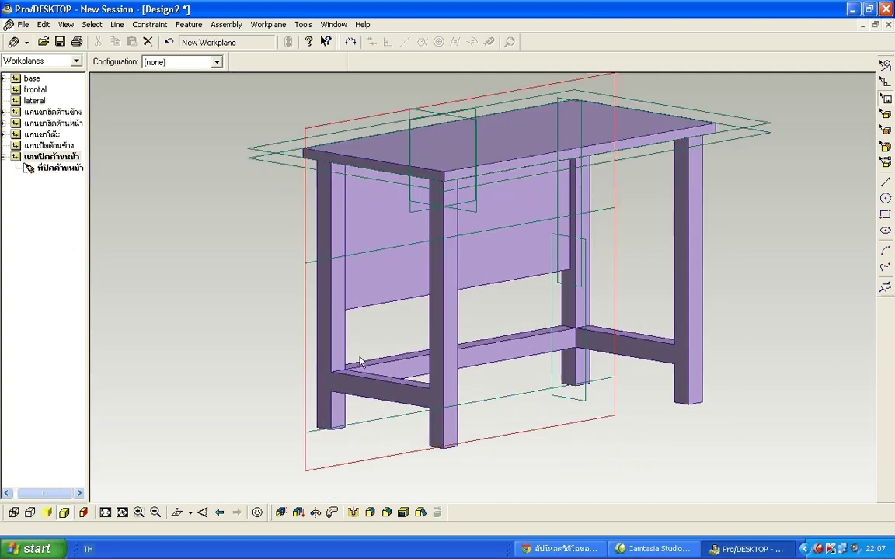
# Create a new sketch named ที่ปิดด้านข้าง on the workplane แกนปิดด้านข้าง.
pyautogui.rightClick(306, 229)
pyautogui.click(340, 254)
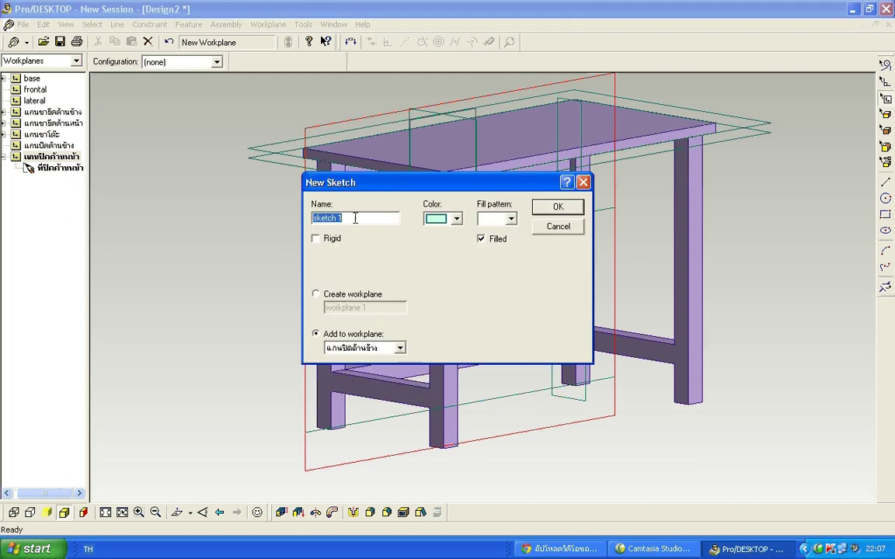
pyautogui.write('ฝาปิดด้านข้าง')
pyautogui.click(553, 206)
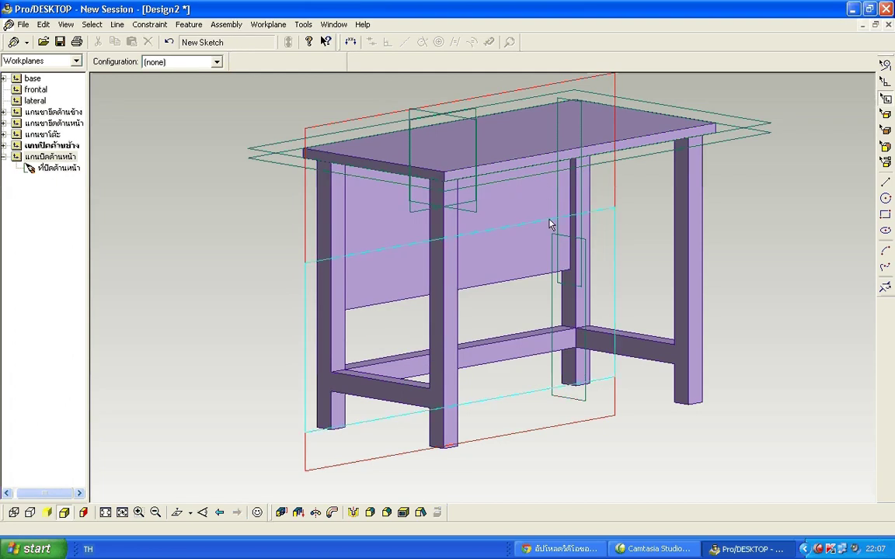
# Sketch a 0.5 x 40 cm rectangle running down the left front leg from the midpoint of its top edge under the tabletop.
pyautogui.hotkey('shift', 'w')
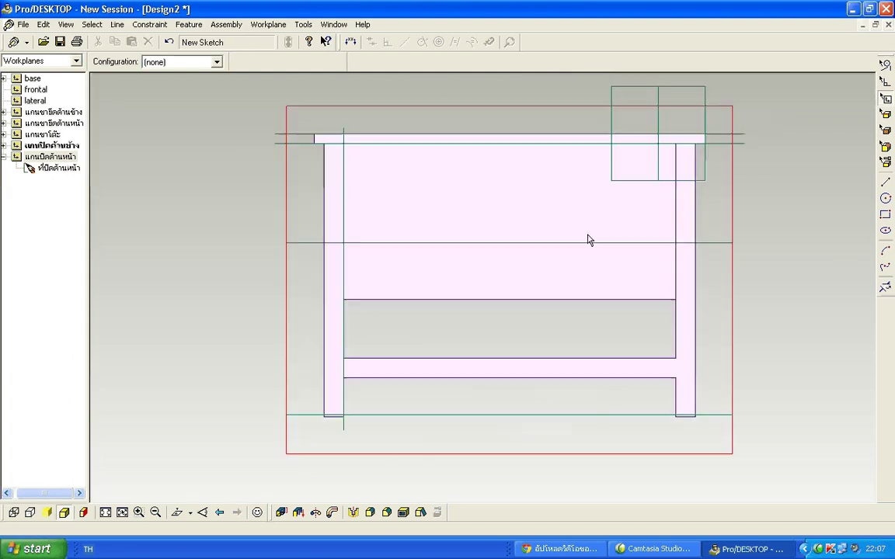
pyautogui.scroll(-3, 397, 281)
pyautogui.scroll(5, 365, 303)
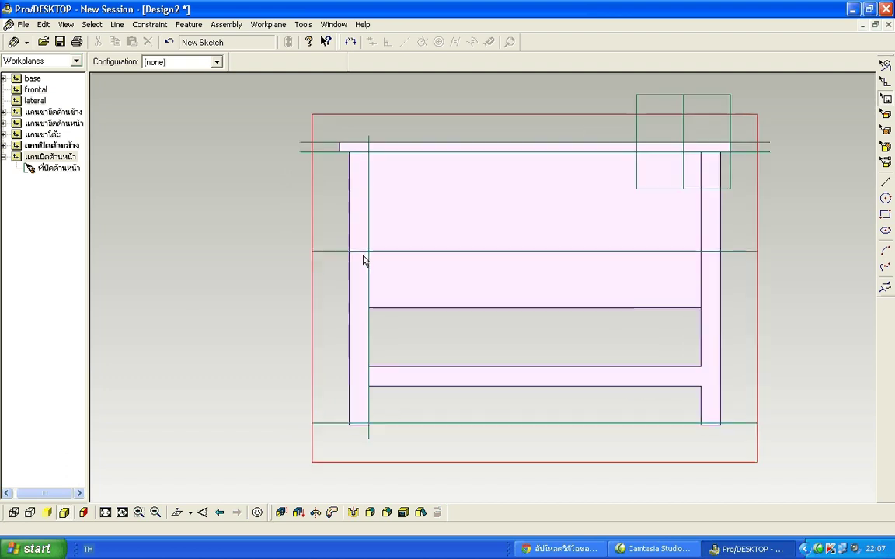
pyautogui.click(884, 214)
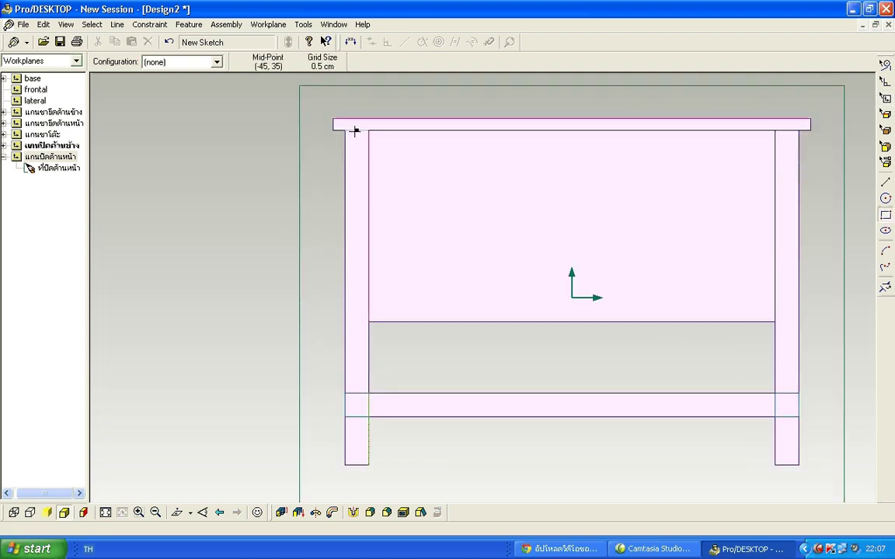
pyautogui.moveTo(356, 131); pyautogui.dragTo(358, 295)
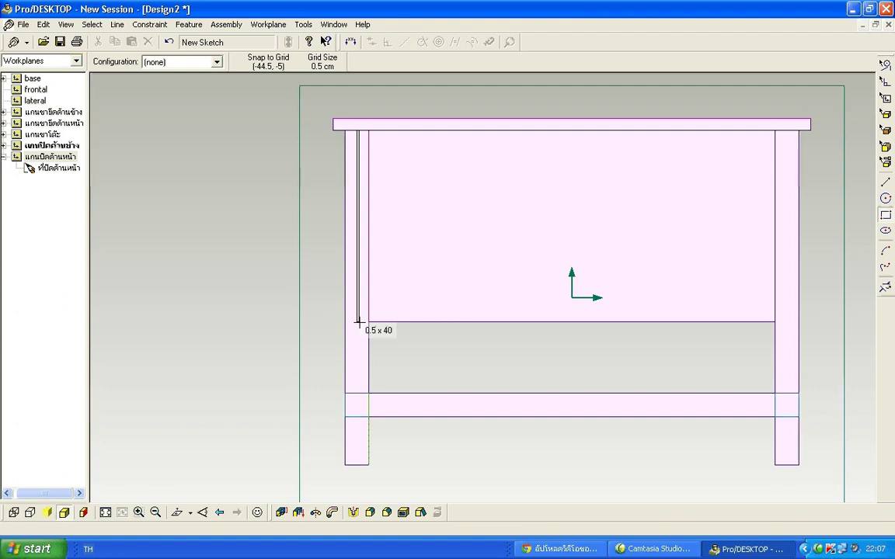
pyautogui.click(359, 322)
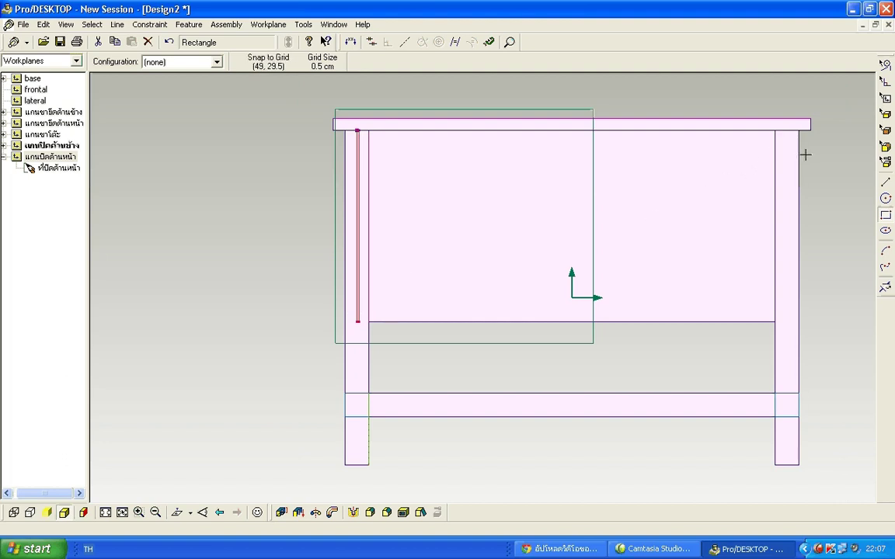
# Sketch a matching 0.5 x 40 cm rectangle down the right front leg from the midpoint of its top edge.
pyautogui.scroll(-2, 830, 160)
pyautogui.scroll(3, 838, 158)
pyautogui.scroll(-1, 759, 134)
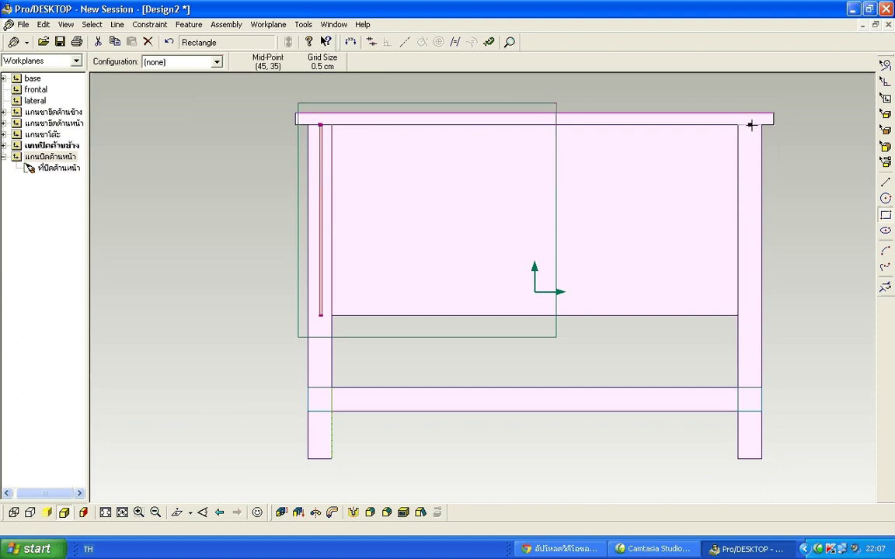
pyautogui.moveTo(750, 124); pyautogui.dragTo(749, 316)
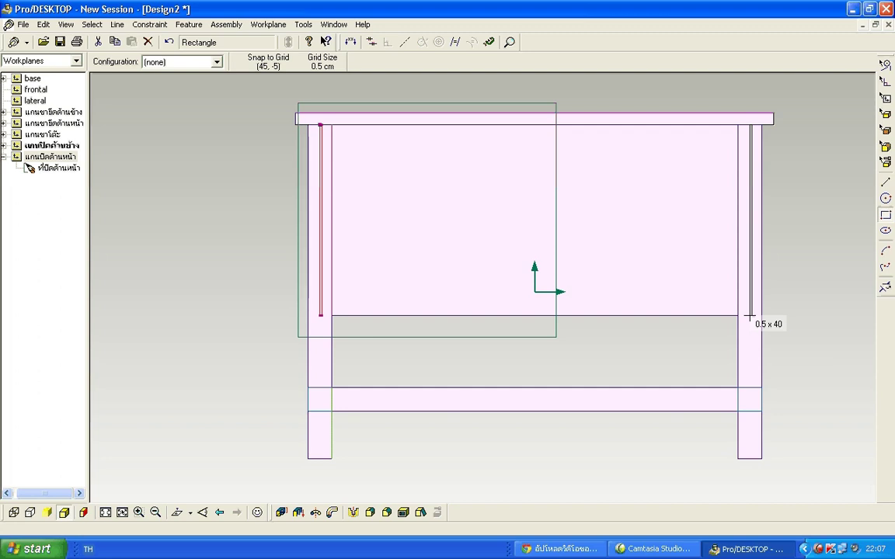
pyautogui.moveTo(749, 315); pyautogui.dragTo(747, 313)
# Start extruding the sketch ที่ปิดด้านข้าง as added material below the workplane, with a distance of 30 cm.
pyautogui.moveTo(603, 256); pyautogui.dragTo(395, 254, button='middle')
pyautogui.scroll(-3, 587, 255)
pyautogui.scroll(-3, 405, 270)
pyautogui.scroll(2, 405, 270)
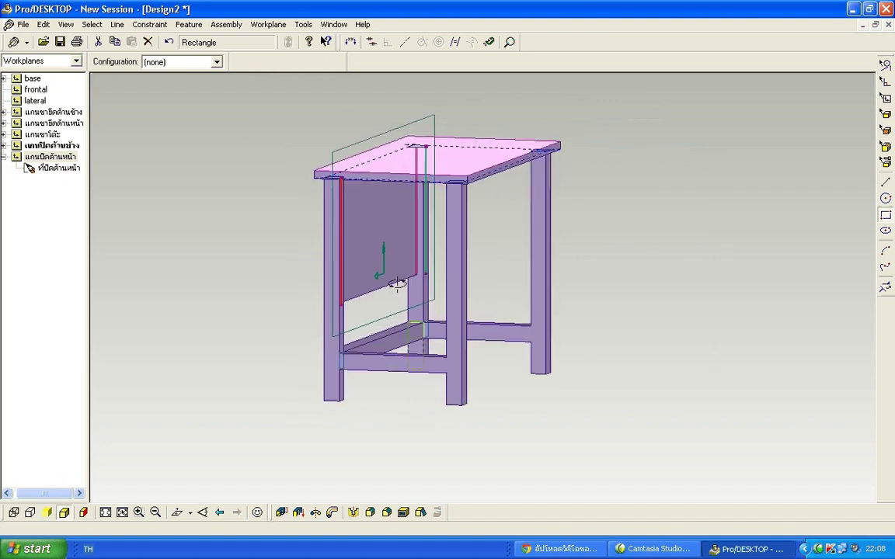
pyautogui.click(281, 512)
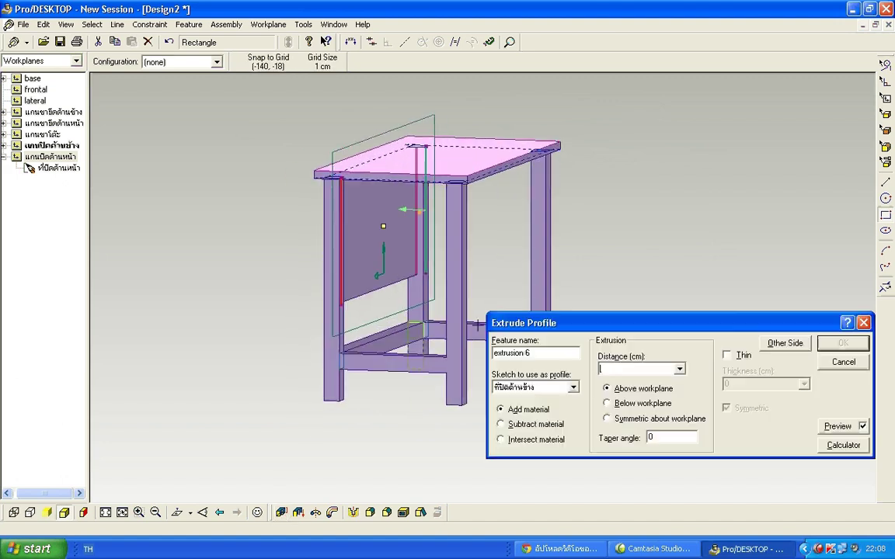
pyautogui.moveTo(547, 324); pyautogui.dragTo(568, 197)
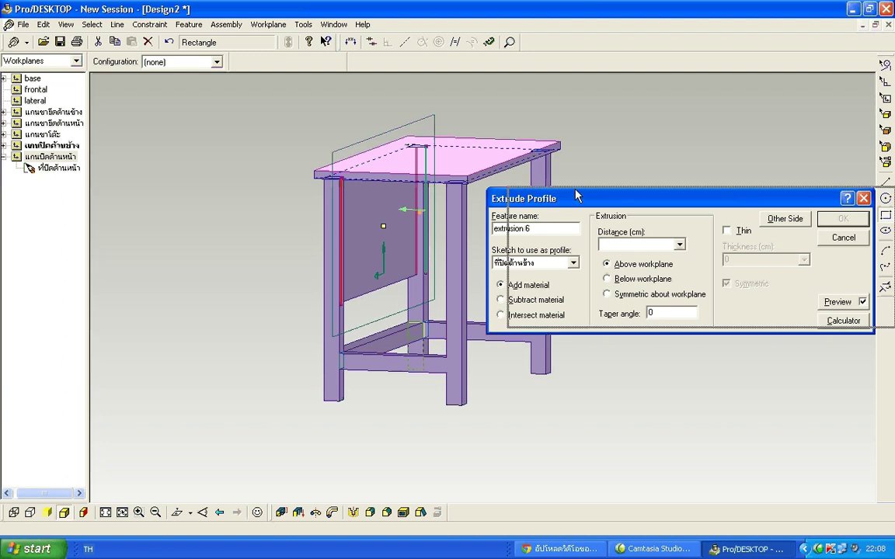
pyautogui.click(626, 241)
pyautogui.write('30')
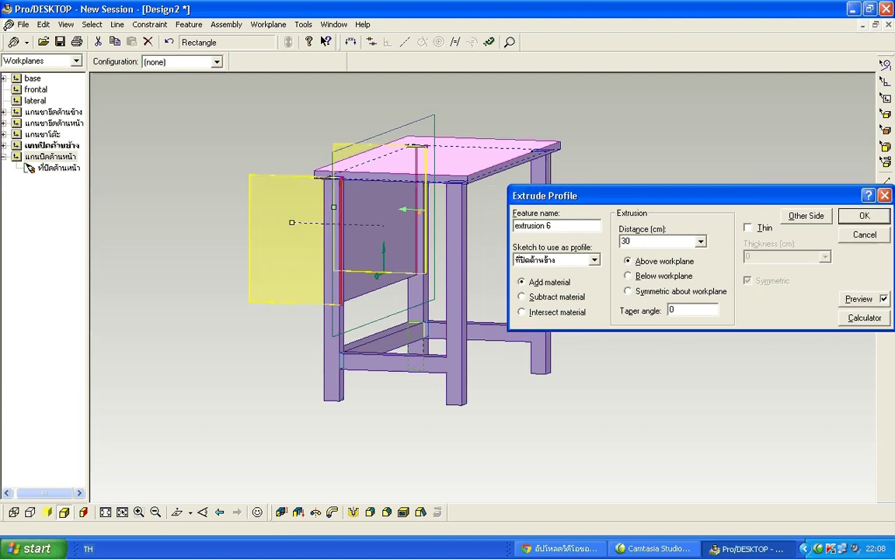
pyautogui.click(629, 277)
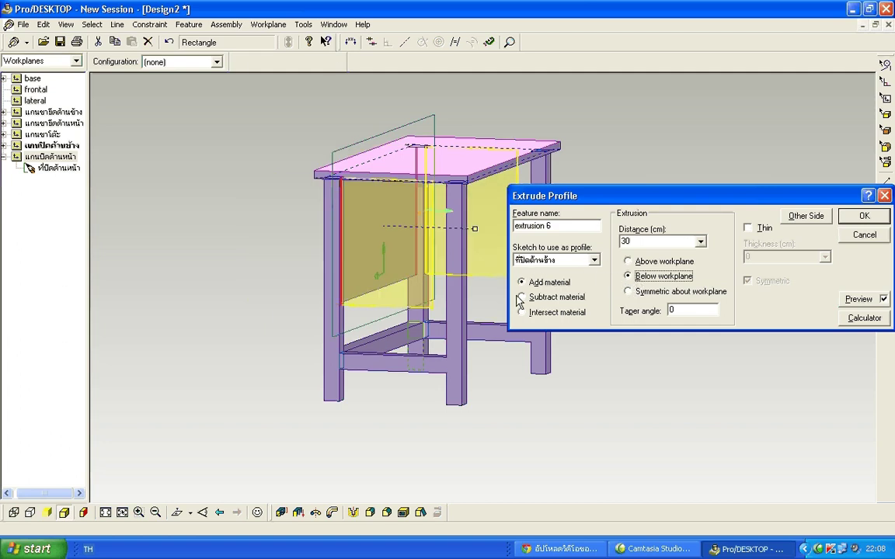
# Set the side panels' extrusion distance to 36 cm so they reach the rear legs, and complete the extrusion.
pyautogui.moveTo(488, 296); pyautogui.dragTo(507, 293, button='middle')
pyautogui.moveTo(558, 190); pyautogui.dragTo(586, 177)
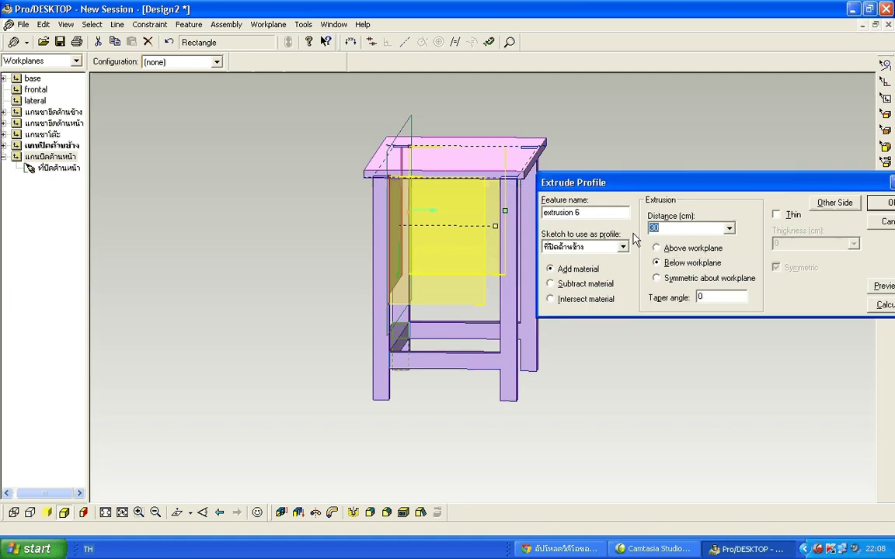
pyautogui.press('Tab')
pyautogui.moveTo(653, 182); pyautogui.dragTo(674, 174)
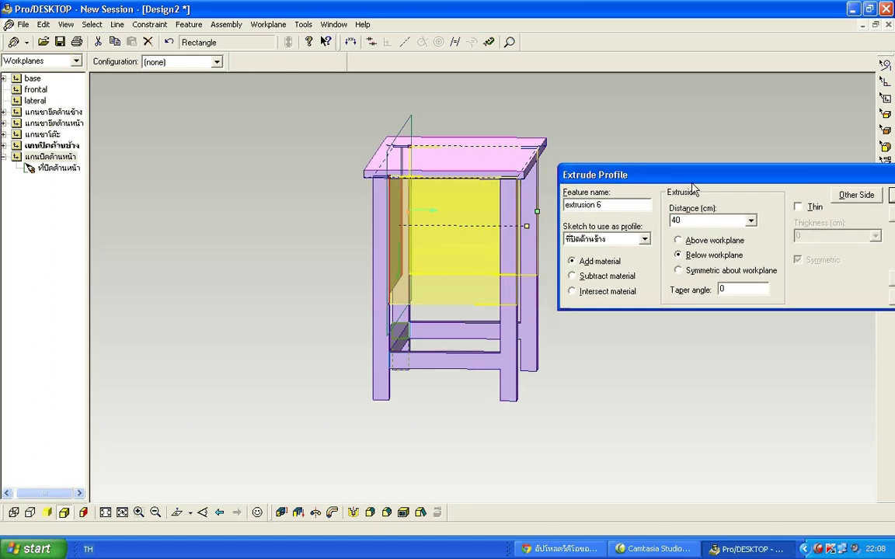
pyautogui.press('Tab')
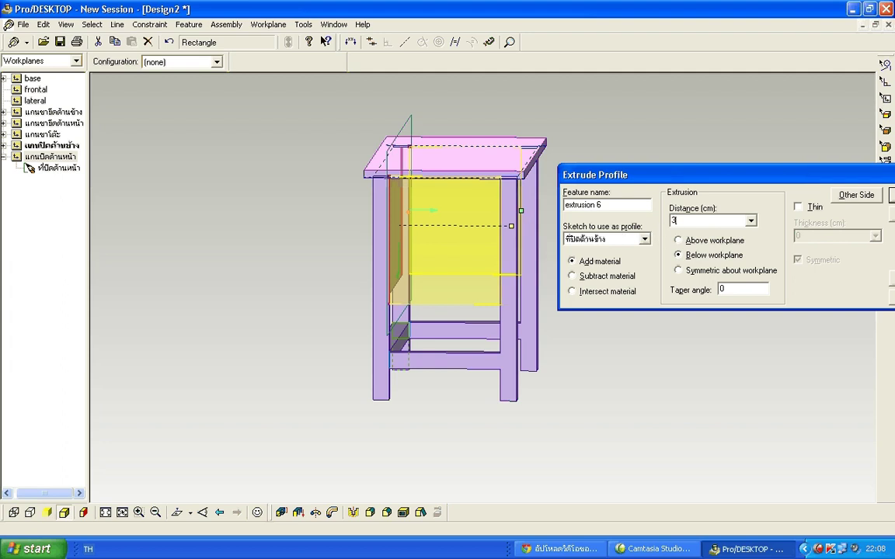
pyautogui.moveTo(531, 270); pyautogui.dragTo(537, 267, button='middle')
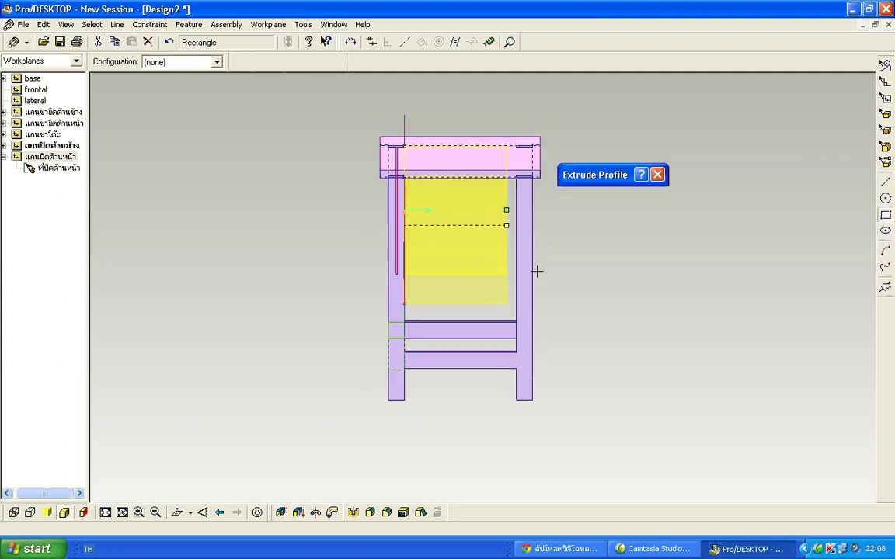
pyautogui.scroll(2, 537, 253)
pyautogui.moveTo(613, 178)
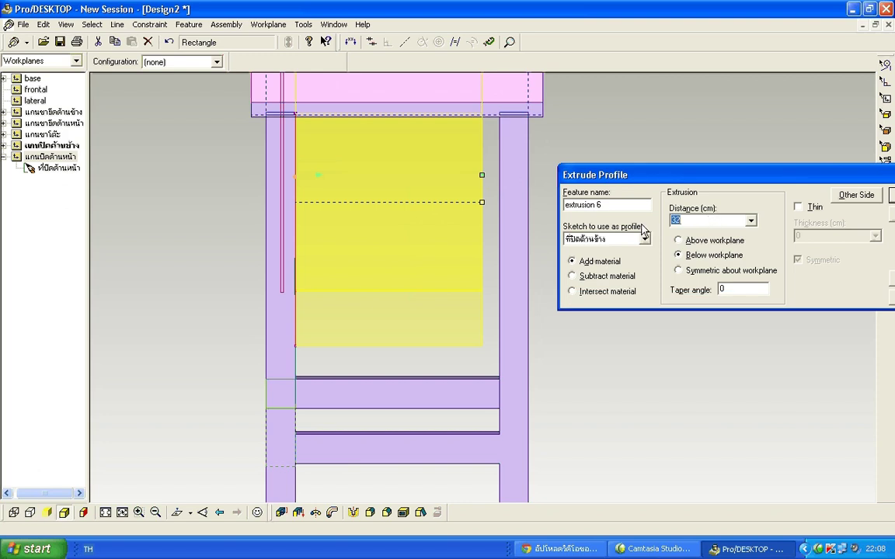
pyautogui.press('Tab')
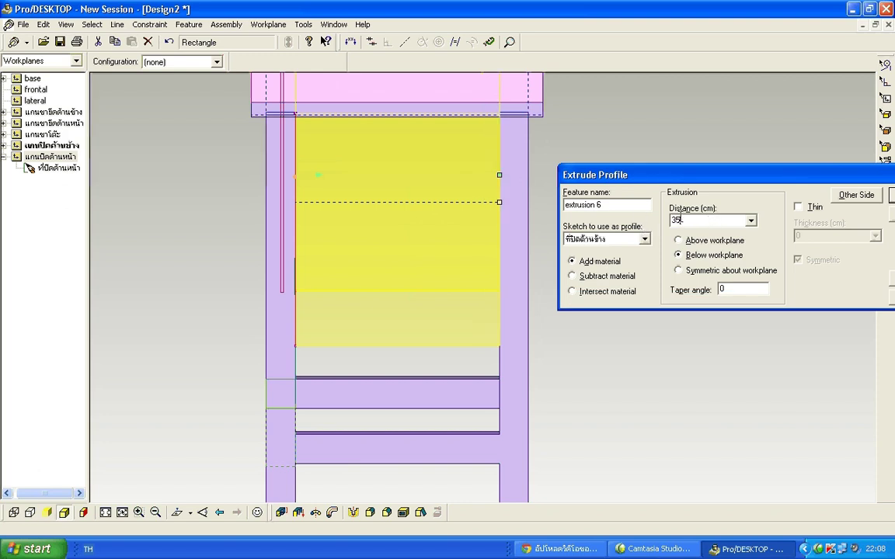
pyautogui.press('Tab')
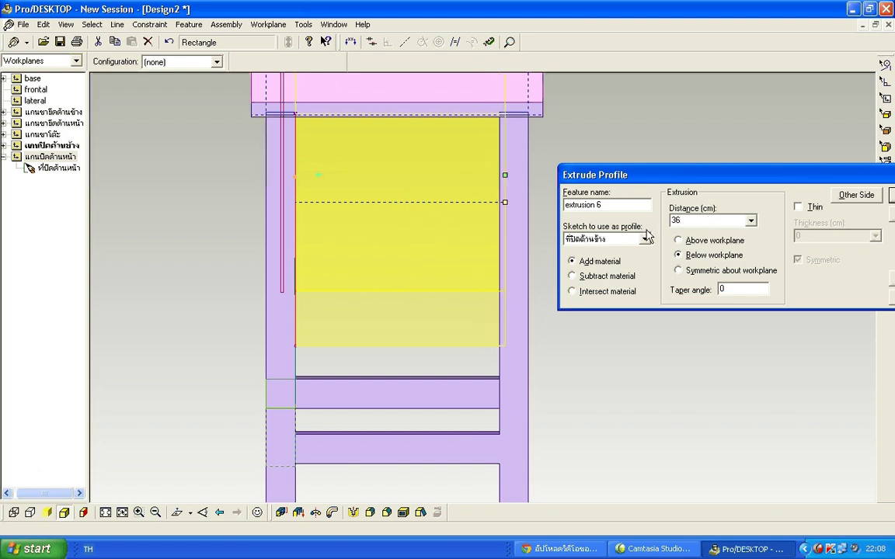
pyautogui.moveTo(541, 246); pyautogui.dragTo(519, 262, button='middle')
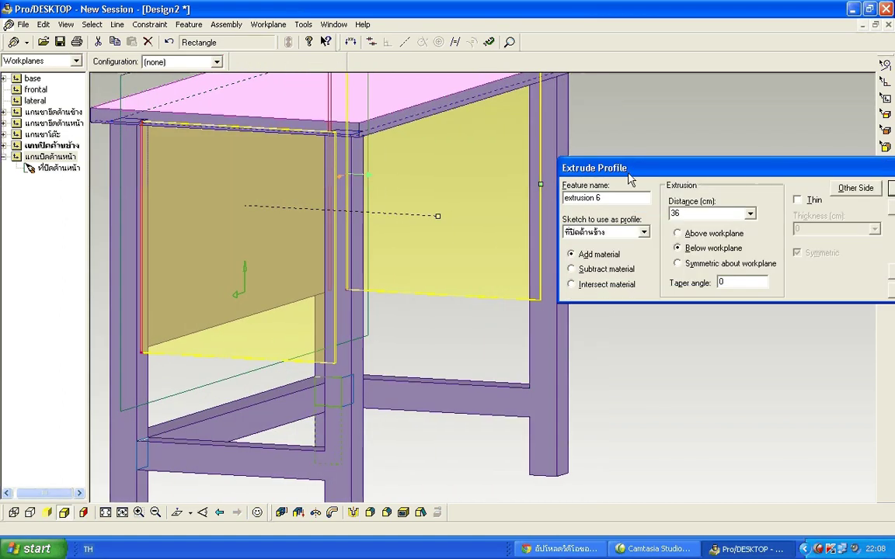
pyautogui.moveTo(669, 172); pyautogui.dragTo(533, 227)
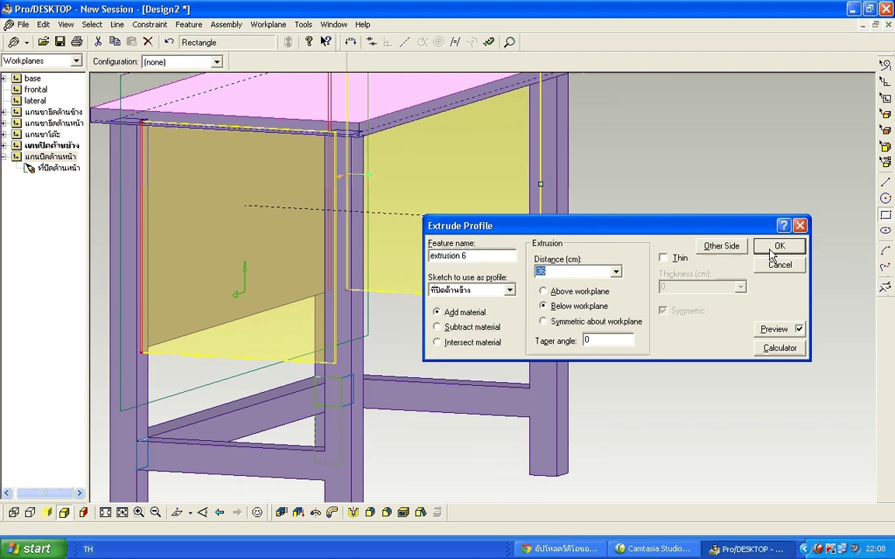
pyautogui.click(771, 252)
# Examine the table and its two side panels from several angles and distances.
pyautogui.moveTo(583, 291); pyautogui.dragTo(398, 292, button='middle')
pyautogui.scroll(-8, 400, 295)
pyautogui.scroll(4, 328, 289)
pyautogui.moveTo(324, 321); pyautogui.dragTo(356, 304, button='middle')
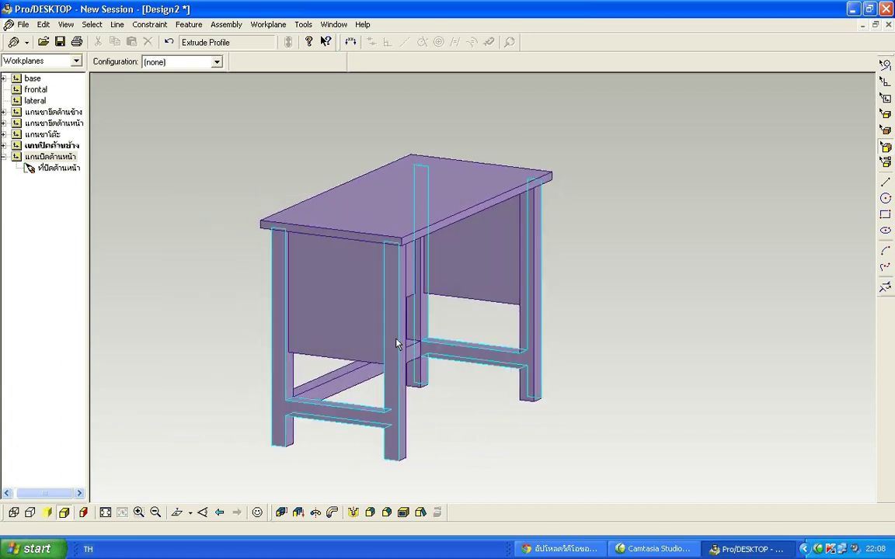
pyautogui.moveTo(411, 322); pyautogui.dragTo(420, 342, button='middle')
pyautogui.scroll(-3, 393, 368)
pyautogui.scroll(7, 387, 372)
pyautogui.scroll(-3, 474, 394)
pyautogui.scroll(3, 489, 406)
# Create a workplane named แกนพื้นห้อง through the bottom faces of all four table legs, using the plane through objects option.
pyautogui.moveTo(512, 445); pyautogui.dragTo(502, 380, button='middle')
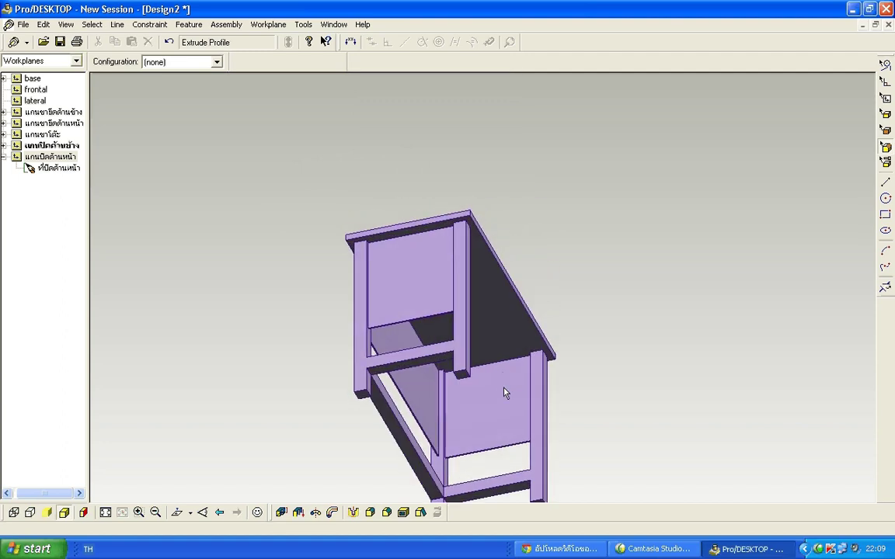
pyautogui.scroll(-4, 523, 454)
pyautogui.scroll(3, 521, 450)
pyautogui.moveTo(522, 447); pyautogui.dragTo(527, 425, button='middle')
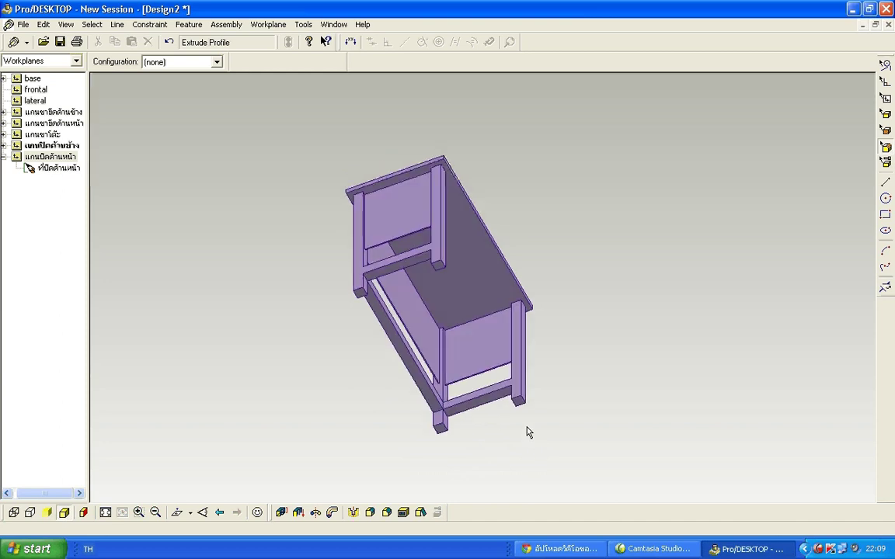
pyautogui.scroll(1, 528, 433)
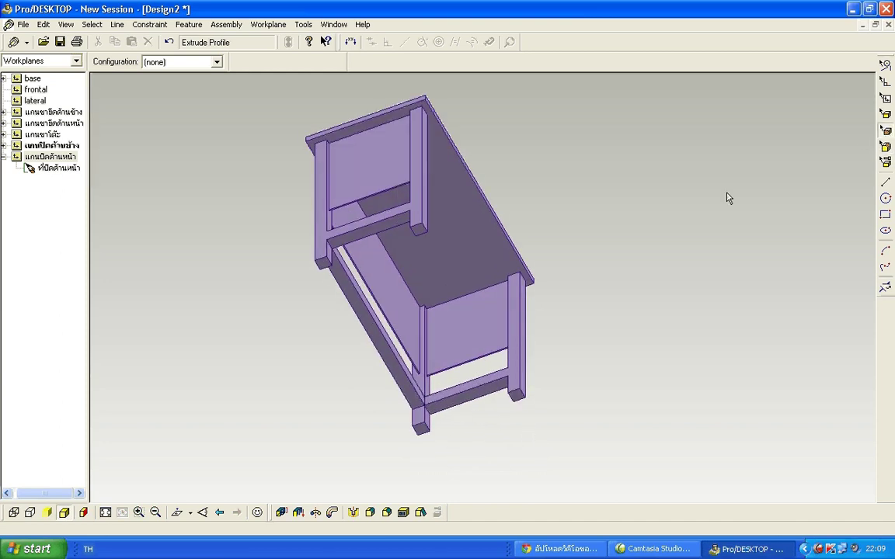
pyautogui.click(324, 266)
pyautogui.keyDown('ctrl'); pyautogui.click(421, 430); pyautogui.keyUp('ctrl')
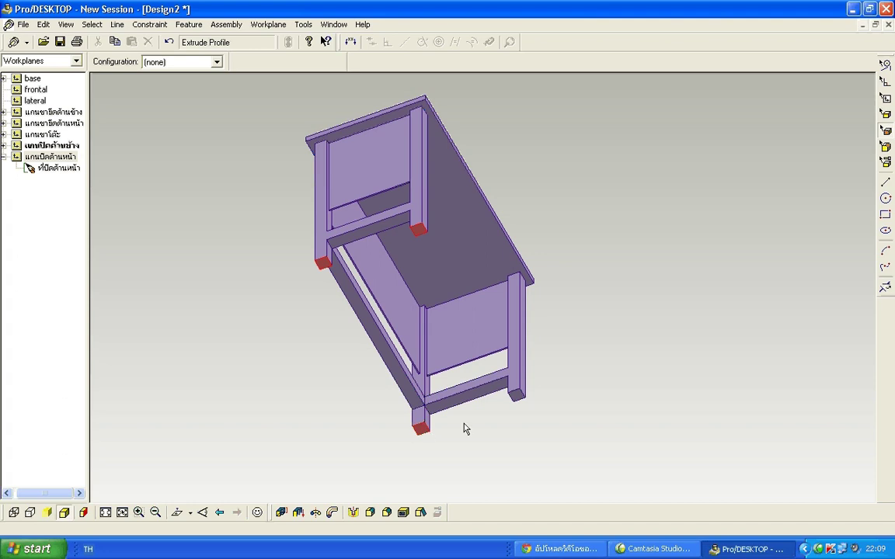
pyautogui.rightClick(520, 400)
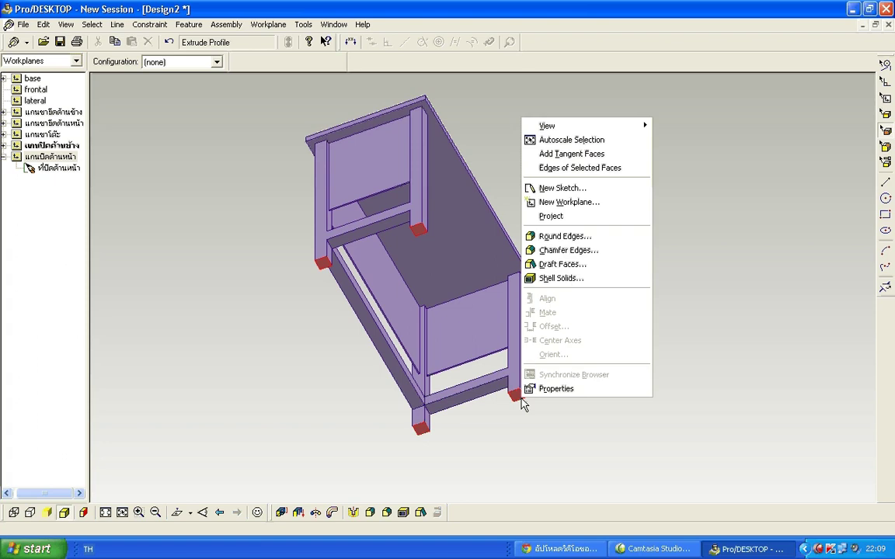
pyautogui.click(571, 202)
pyautogui.moveTo(701, 256); pyautogui.dragTo(641, 260)
pyautogui.write('แกนพื้นห้อง')
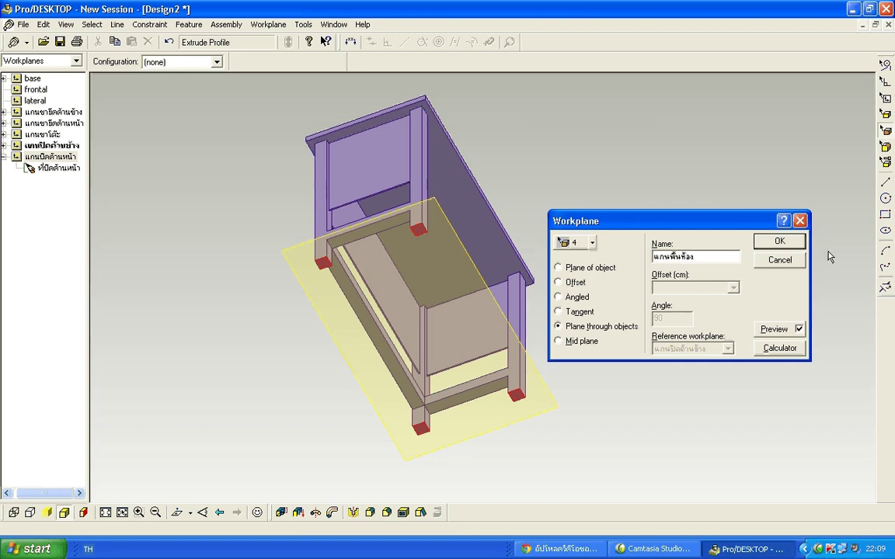
pyautogui.click(796, 246)
# Create a new sketch named พื้นห้อง on the workplane แกนพื้นห้อง and view it face-on.
pyautogui.moveTo(540, 381); pyautogui.dragTo(577, 392, button='middle')
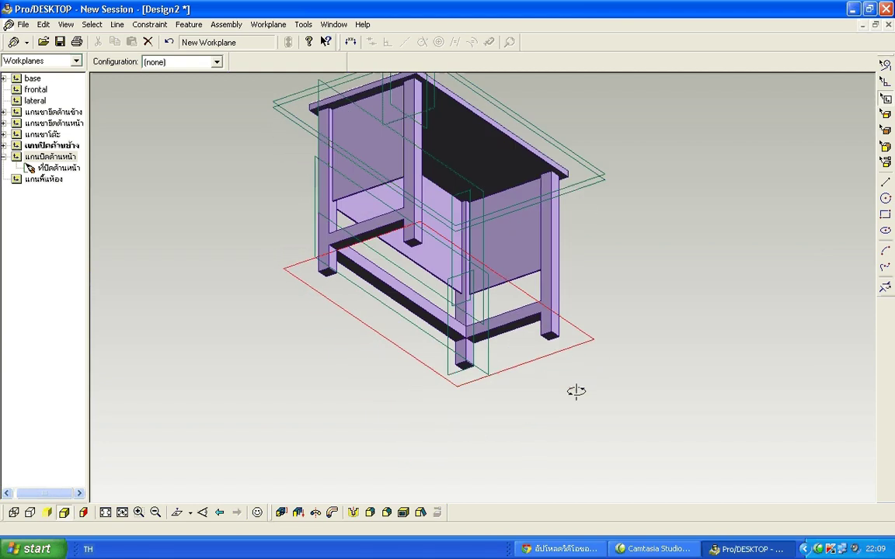
pyautogui.rightClick(587, 340)
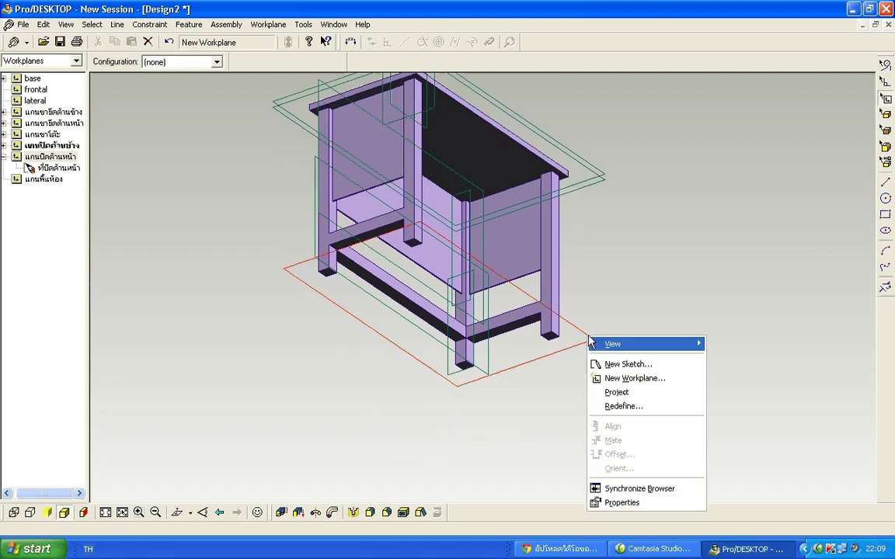
pyautogui.click(621, 365)
pyautogui.write('พื้นห้อง')
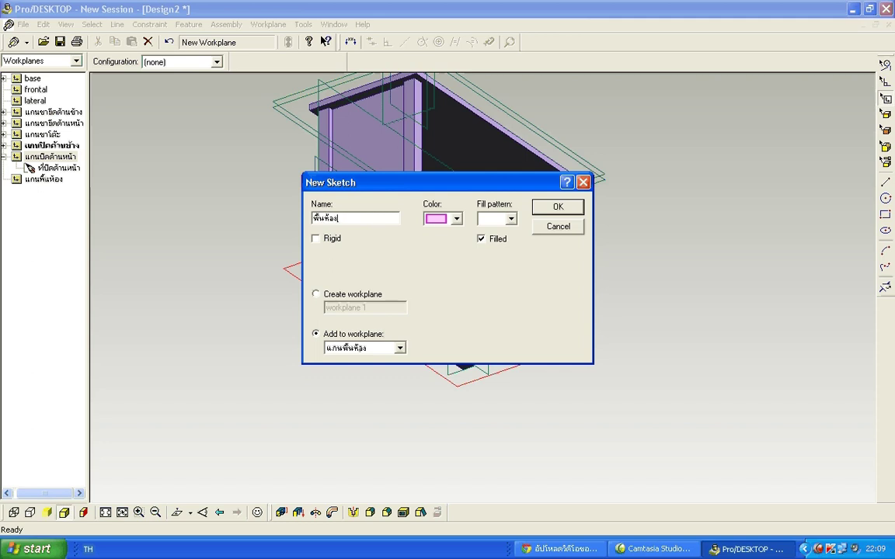
pyautogui.click(550, 206)
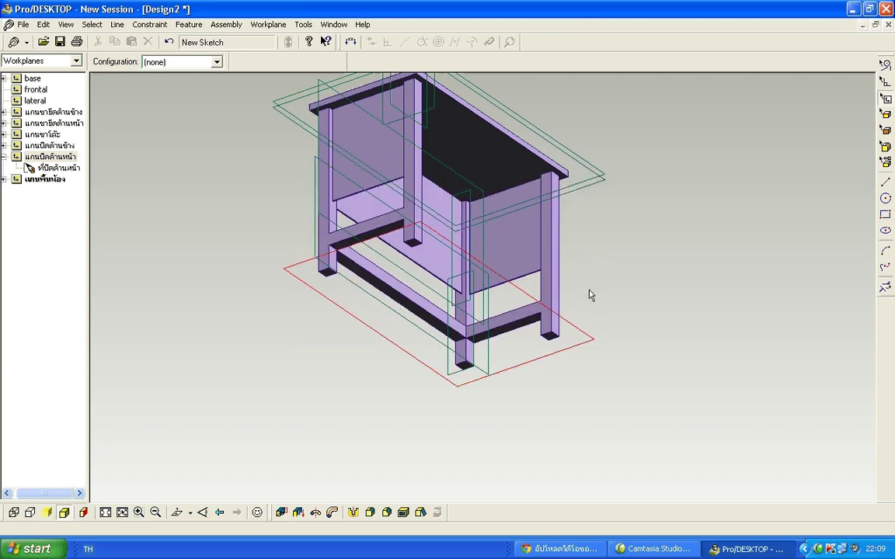
pyautogui.hotkey('shift', 'w')
pyautogui.scroll(-5, 618, 310)
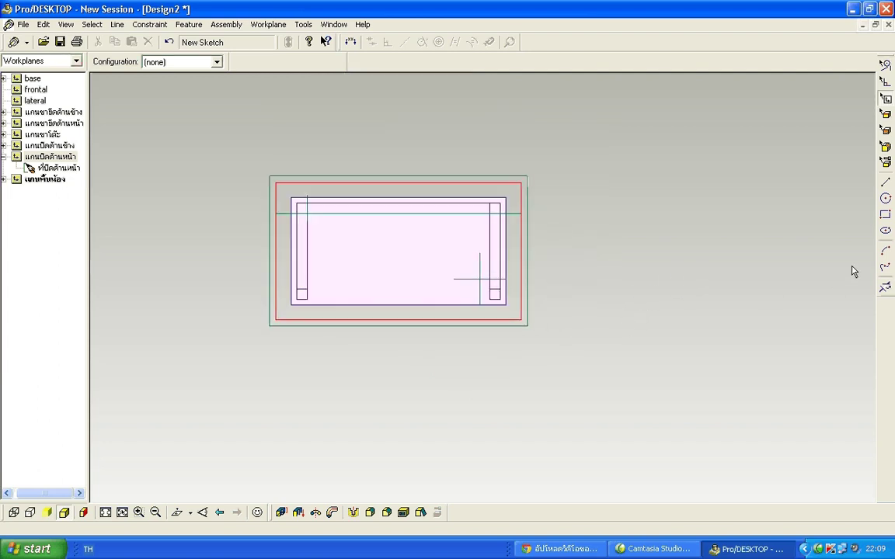
# Sketch a rectangle for the room floor around the table, extending beyond the tabletop on all four sides.
pyautogui.click(885, 214)
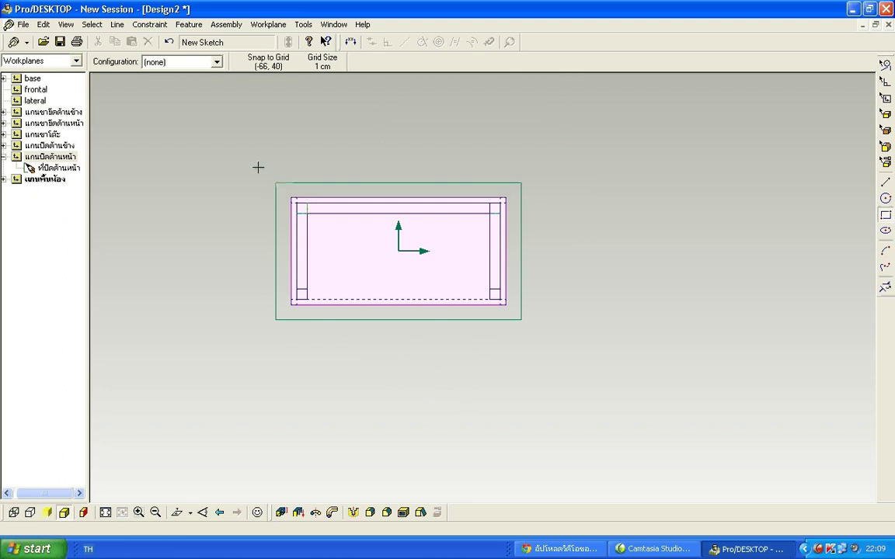
pyautogui.moveTo(248, 155)
pyautogui.mouseDown()
pyautogui.moveTo(463, 333)
pyautogui.moveTo(549, 347)
pyautogui.mouseUp()
pyautogui.moveTo(531, 323)
pyautogui.mouseDown(button='middle')
pyautogui.moveTo(511, 315)
pyautogui.moveTo(502, 383)
pyautogui.moveTo(432, 423)
pyautogui.moveTo(431, 398)
pyautogui.moveTo(589, 441)
pyautogui.mouseUp(button='middle')
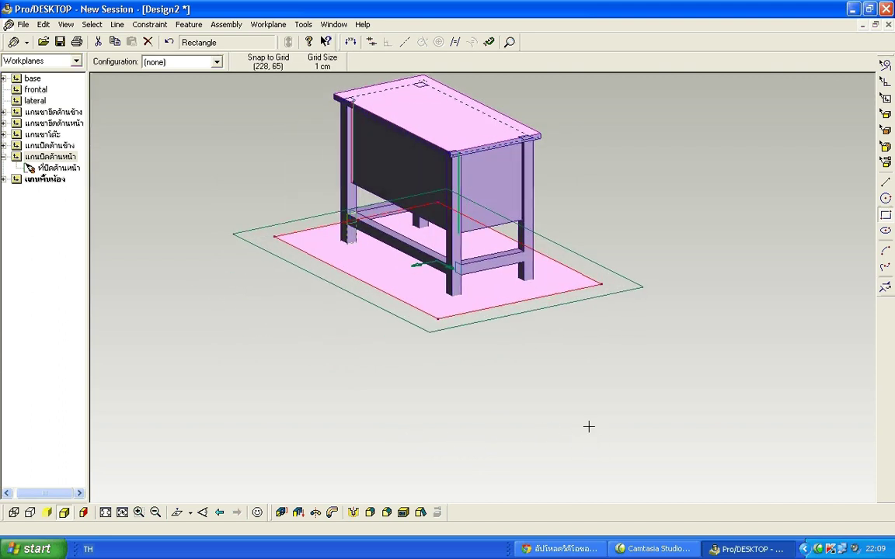
pyautogui.moveTo(633, 355); pyautogui.dragTo(625, 357, button='middle')
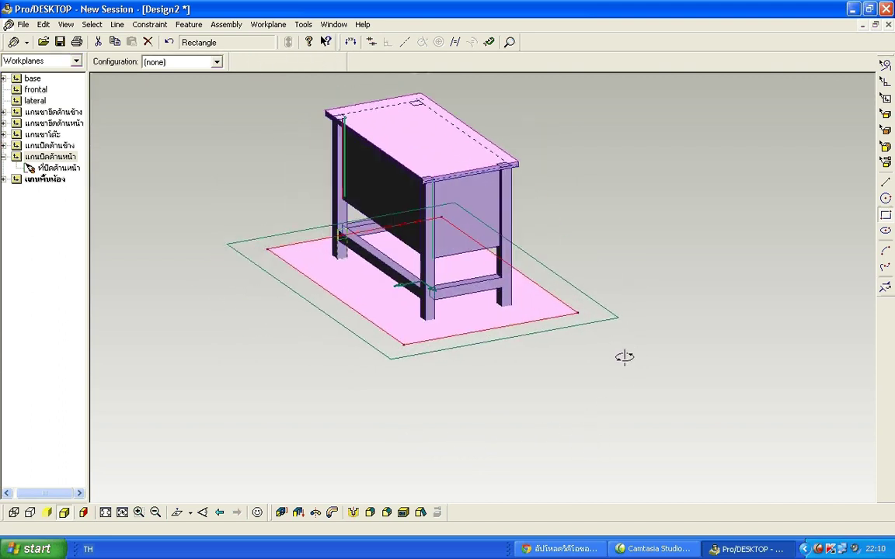
# Extrude the พื้นห้อง sketch 2.5 cm above the workplane as added material, forming the floor slab beneath the table legs.
pyautogui.scroll(-1, 607, 358)
pyautogui.scroll(2, 576, 363)
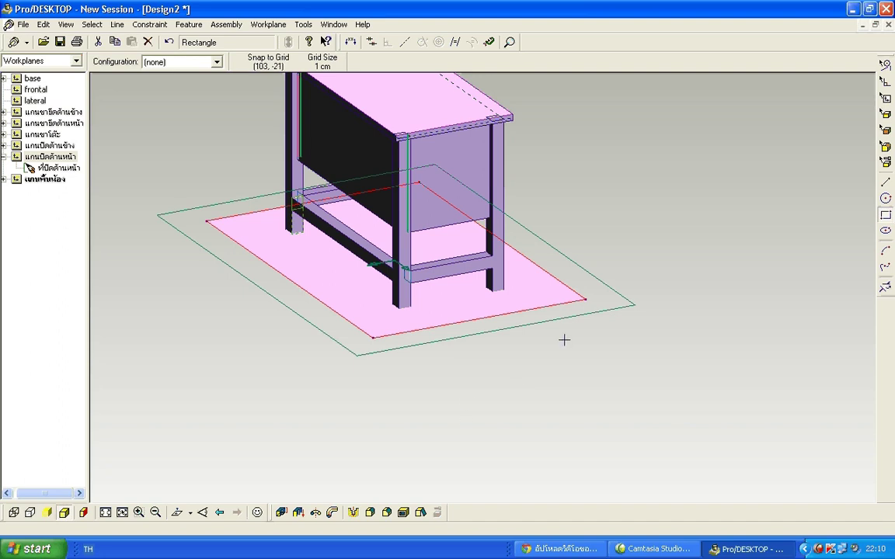
pyautogui.scroll(1, 561, 337)
pyautogui.click(299, 514)
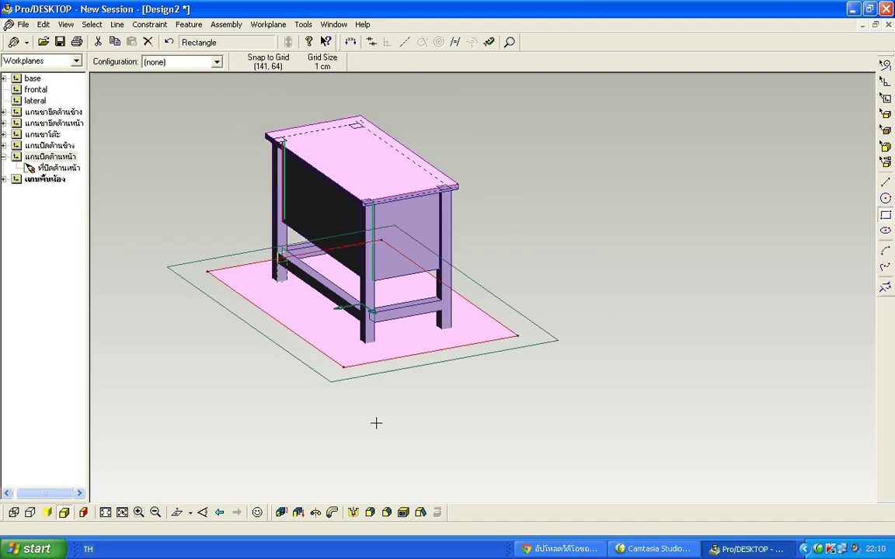
pyautogui.scroll(1, 295, 458)
pyautogui.click(281, 513)
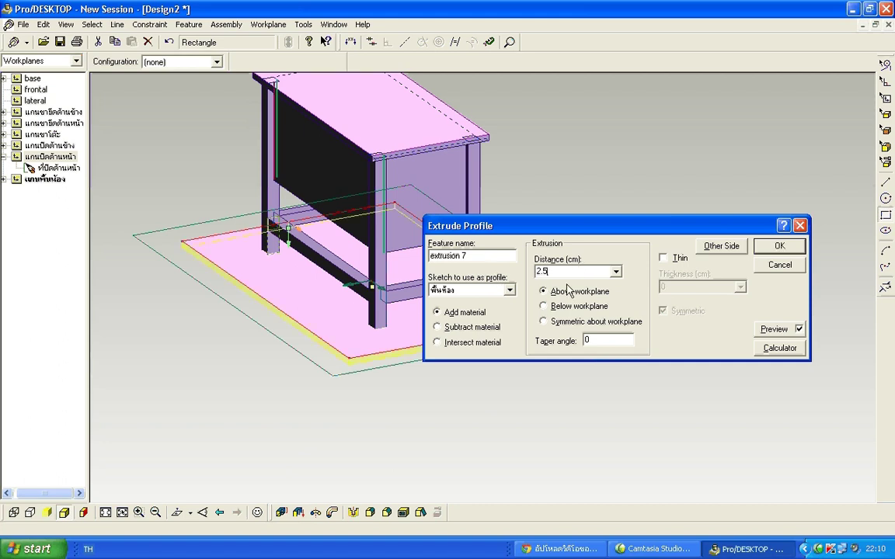
pyautogui.click(546, 305)
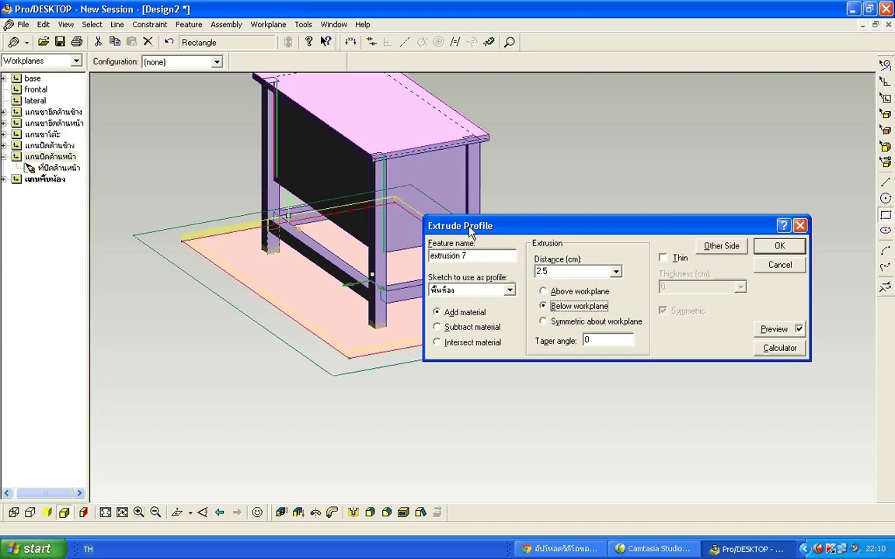
pyautogui.moveTo(468, 229); pyautogui.dragTo(531, 187)
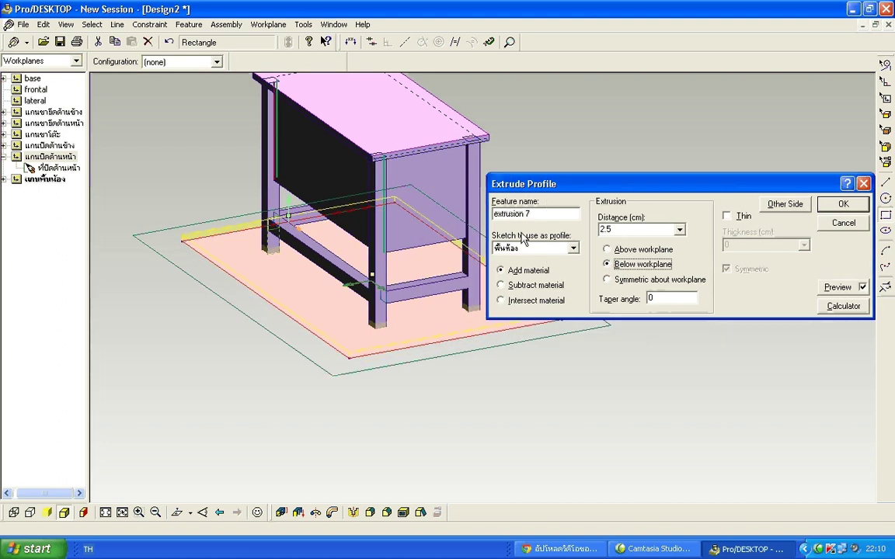
pyautogui.click(606, 249)
pyautogui.moveTo(336, 371); pyautogui.dragTo(400, 386, button='middle')
pyautogui.scroll(-2, 404, 376)
pyautogui.scroll(2, 407, 365)
pyautogui.moveTo(864, 182)
pyautogui.moveTo(810, 182); pyautogui.dragTo(741, 141)
pyautogui.click(761, 165)
# Examine the table standing on the floor slab from several angles and distances.
pyautogui.moveTo(493, 389)
pyautogui.mouseDown(button='middle')
pyautogui.moveTo(485, 351)
pyautogui.moveTo(475, 386)
pyautogui.moveTo(535, 389)
pyautogui.moveTo(445, 384)
pyautogui.moveTo(543, 369)
pyautogui.moveTo(499, 375)
pyautogui.mouseUp(button='middle')
pyautogui.scroll(-3, 495, 353)
pyautogui.scroll(3, 446, 280)
pyautogui.moveTo(401, 337); pyautogui.dragTo(426, 339, button='middle')
pyautogui.scroll(-2, 375, 353)
pyautogui.scroll(4, 324, 345)
pyautogui.moveTo(339, 336); pyautogui.dragTo(309, 339, button='middle')
pyautogui.scroll(-3, 401, 382)
pyautogui.scroll(2, 413, 396)
pyautogui.scroll(-2, 419, 420)
pyautogui.scroll(1, 432, 450)
pyautogui.scroll(3, 431, 444)
pyautogui.moveTo(423, 407); pyautogui.dragTo(442, 400, button='middle')
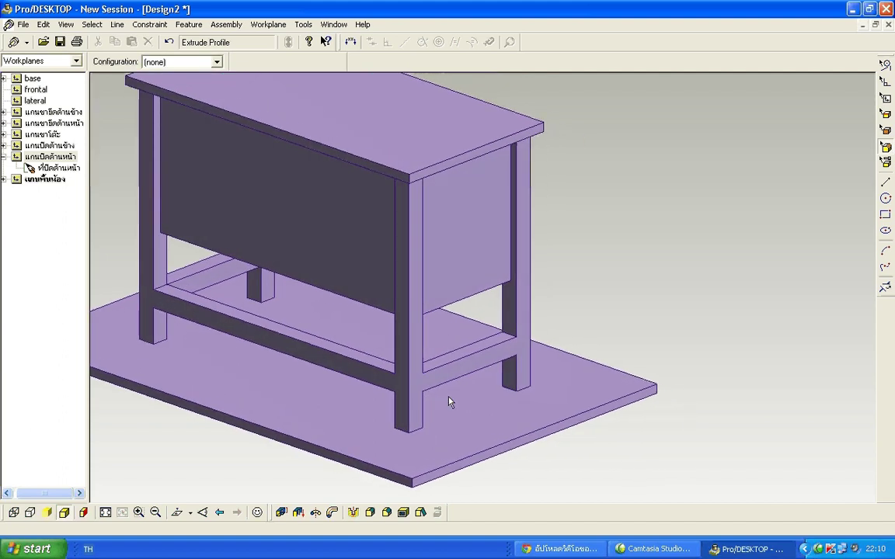
# Round the outer vertical corner edge of the first front leg with a constant radius of 1 cm.
pyautogui.click(885, 116)
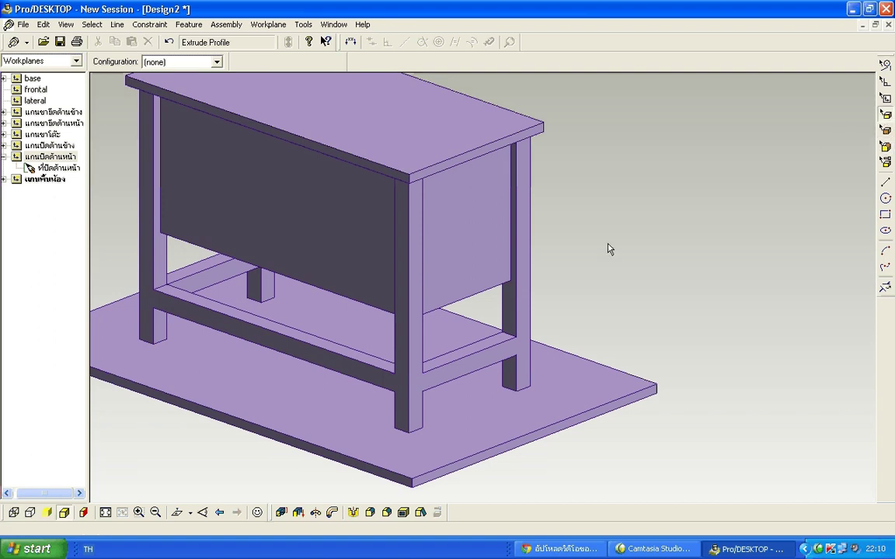
pyautogui.click(409, 356)
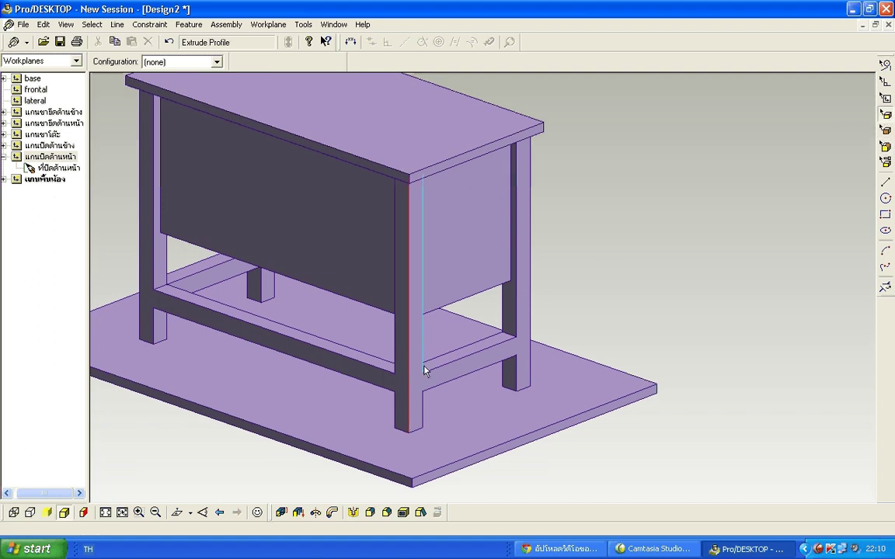
pyautogui.moveTo(448, 364); pyautogui.dragTo(478, 362, button='middle')
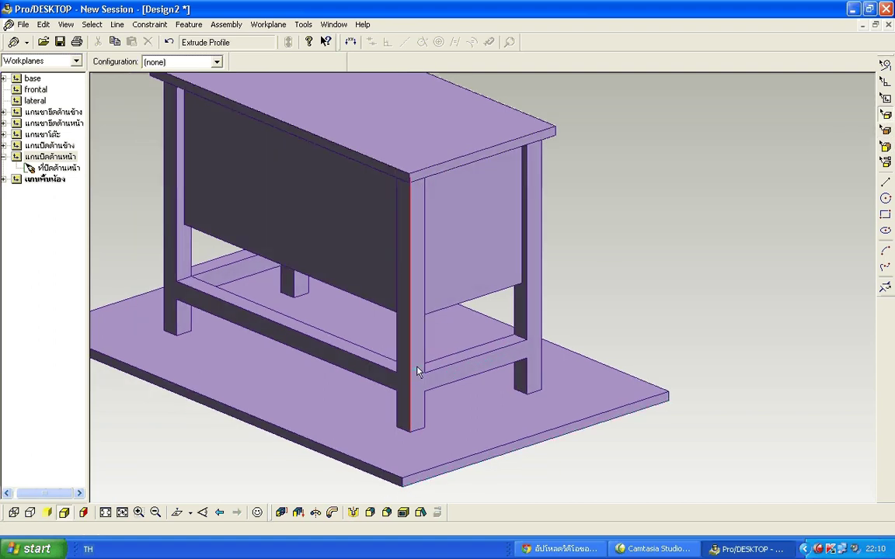
pyautogui.click(369, 512)
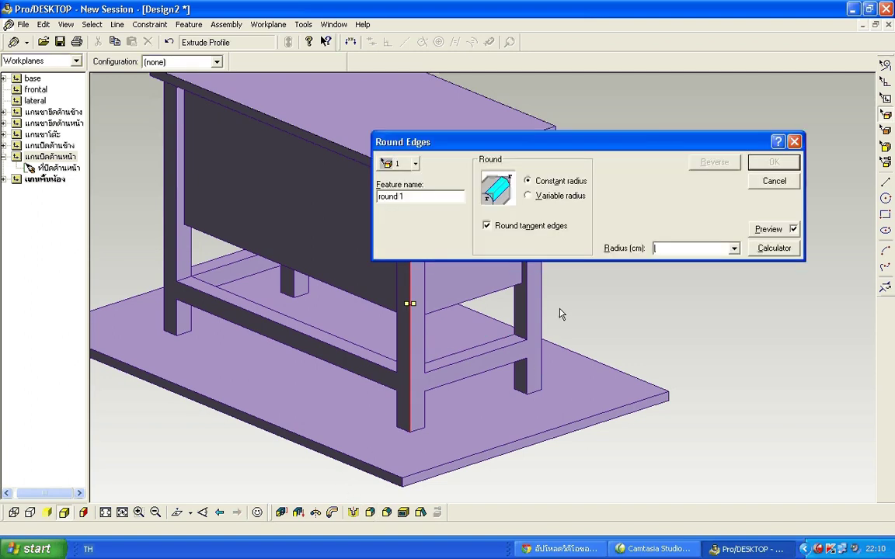
pyautogui.moveTo(536, 142); pyautogui.dragTo(643, 219)
pyautogui.moveTo(623, 222); pyautogui.dragTo(593, 183)
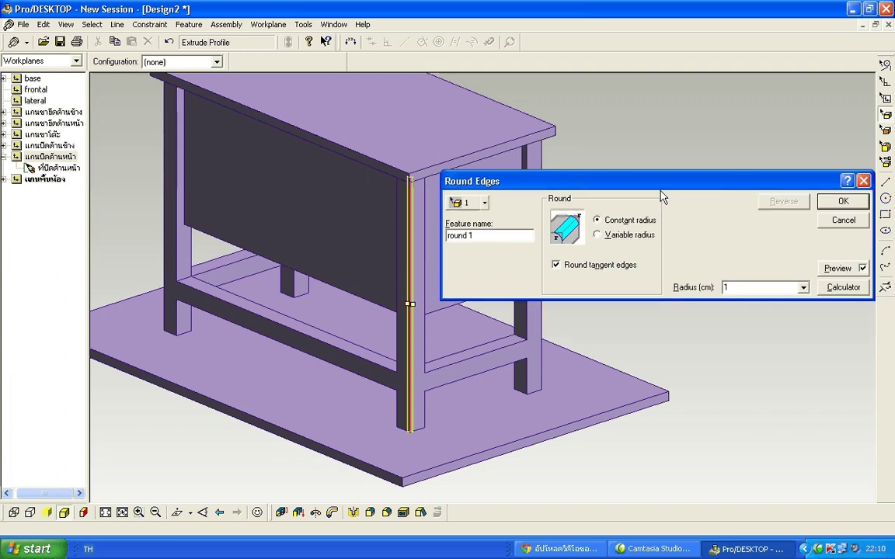
pyautogui.click(841, 200)
pyautogui.click(803, 224)
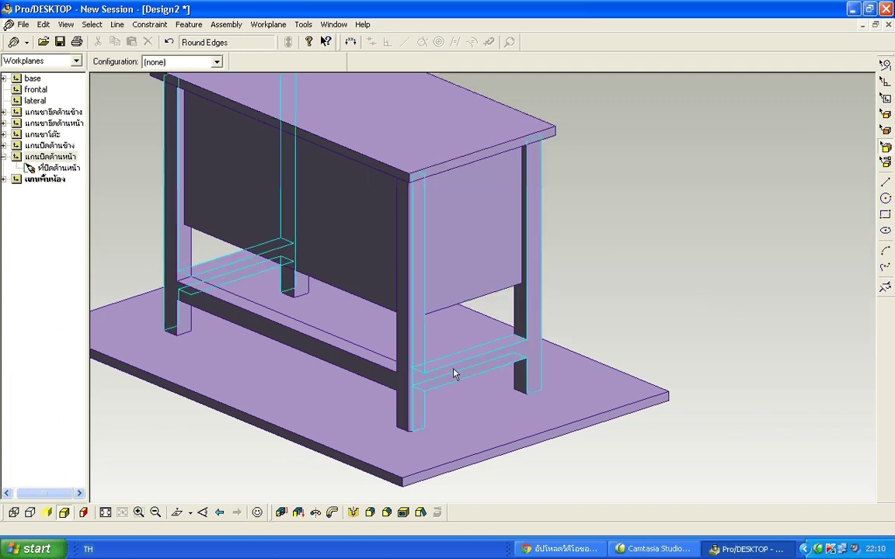
# Round the outer vertical corner edge of the other front leg with a constant radius of 1 cm.
pyautogui.moveTo(354, 379); pyautogui.dragTo(418, 379, button='middle')
pyautogui.scroll(-3, 418, 379)
pyautogui.scroll(3, 277, 381)
pyautogui.moveTo(268, 346); pyautogui.dragTo(426, 285, button='middle')
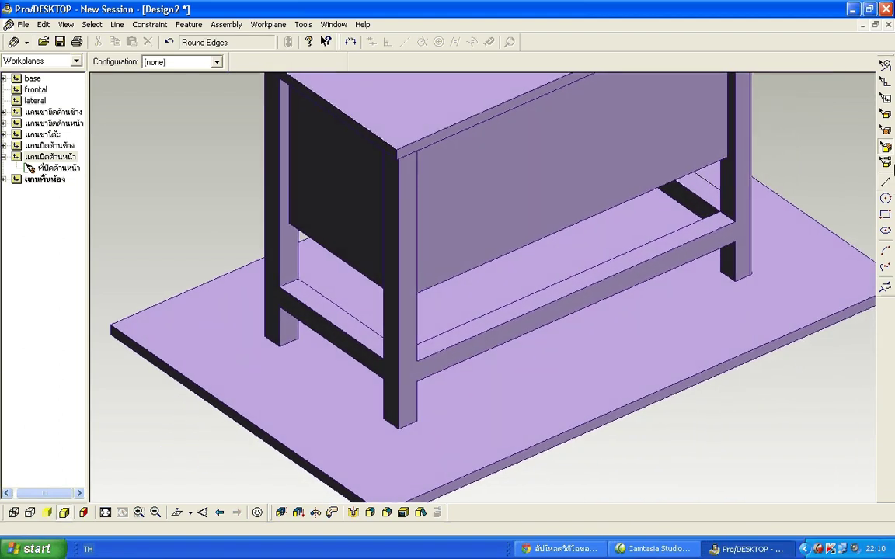
pyautogui.click(884, 182)
pyautogui.click(885, 131)
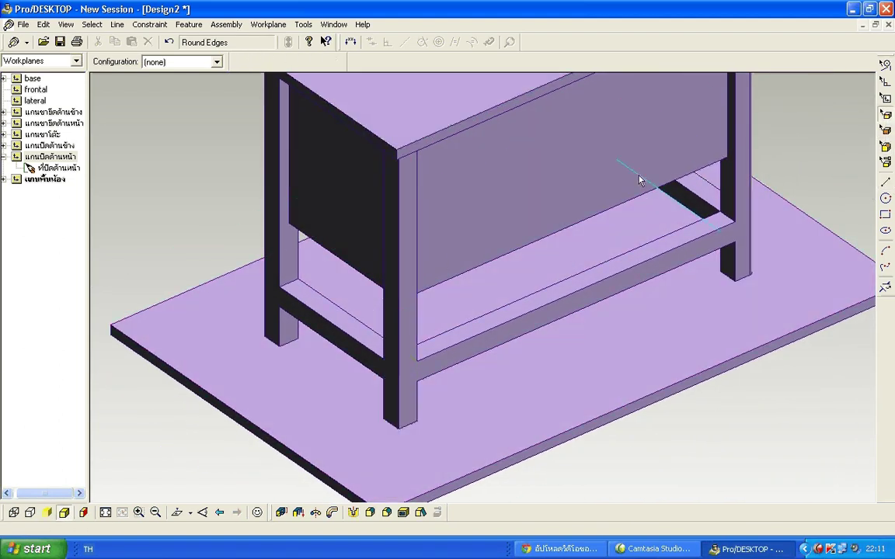
pyautogui.click(395, 240)
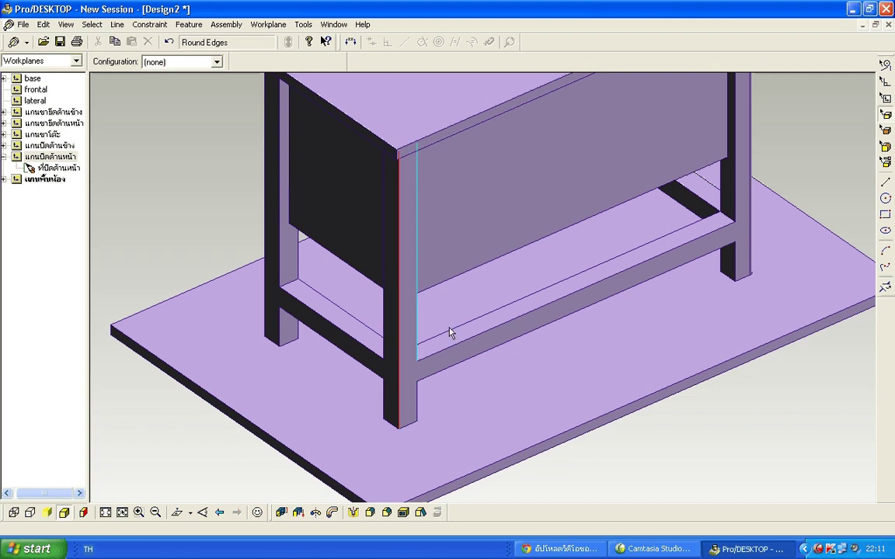
pyautogui.click(353, 510)
pyautogui.write('5')
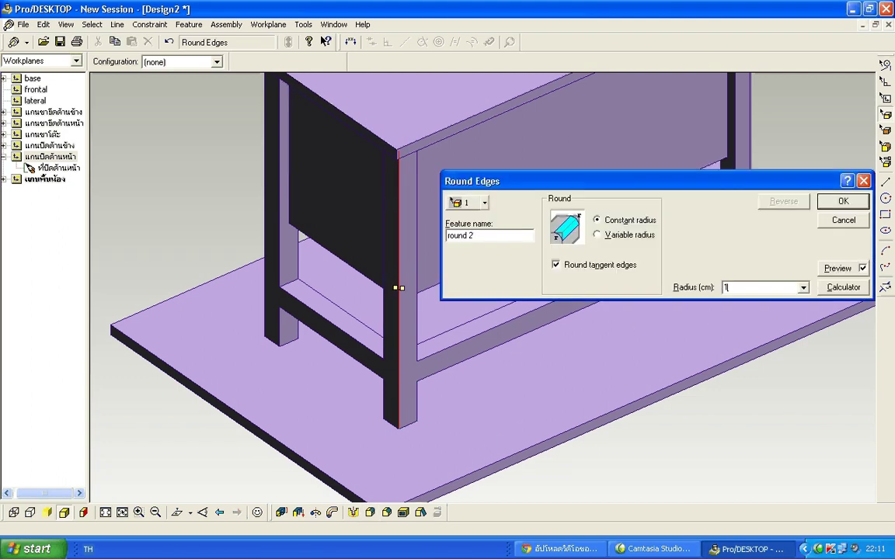
pyautogui.click(843, 201)
# Round the outer vertical corner edge of the rear leg on the adjacent side with a constant radius of 1 cm.
pyautogui.scroll(-3, 465, 322)
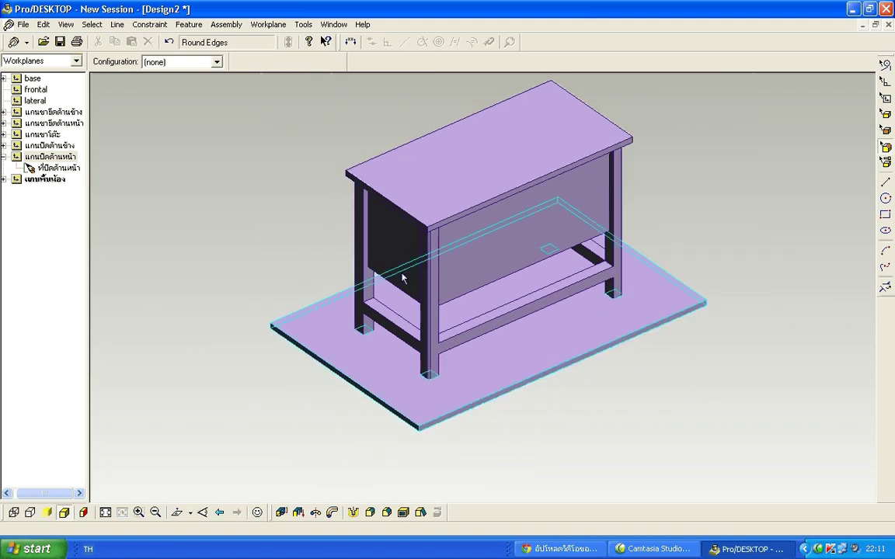
pyautogui.scroll(3, 393, 273)
pyautogui.moveTo(364, 286); pyautogui.dragTo(495, 281, button='middle')
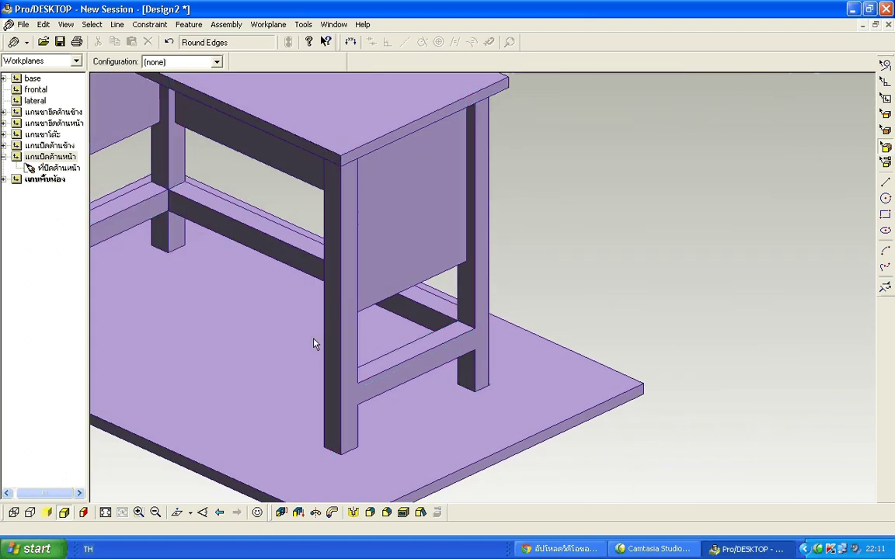
pyautogui.scroll(-3, 313, 335)
pyautogui.scroll(3, 292, 334)
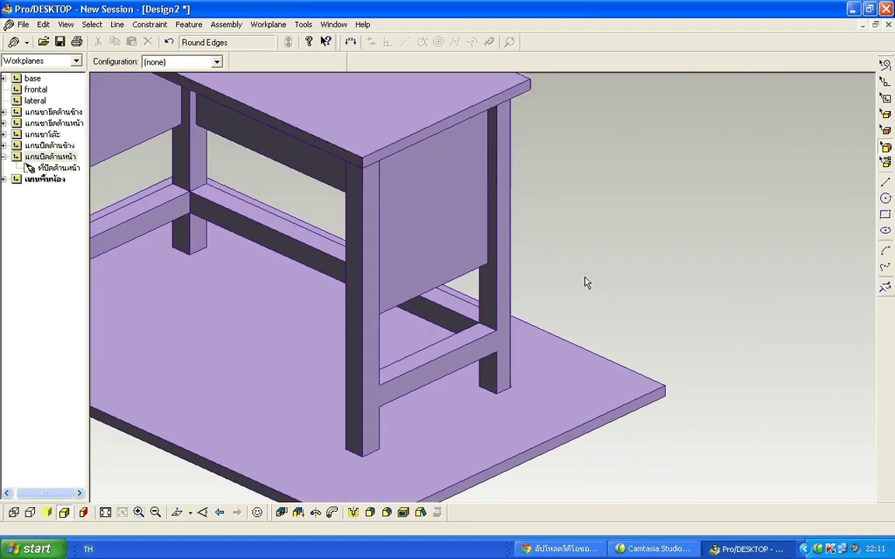
pyautogui.click(361, 276)
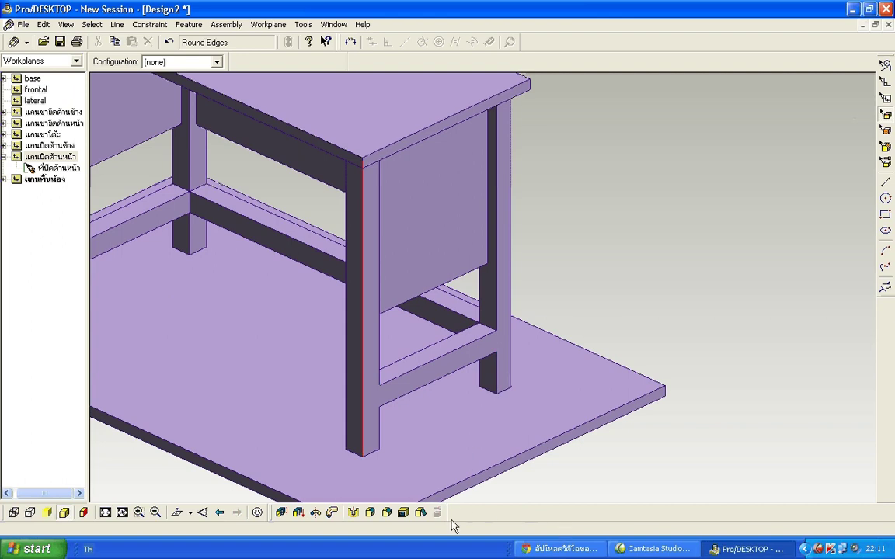
pyautogui.click(370, 512)
pyautogui.write('1')
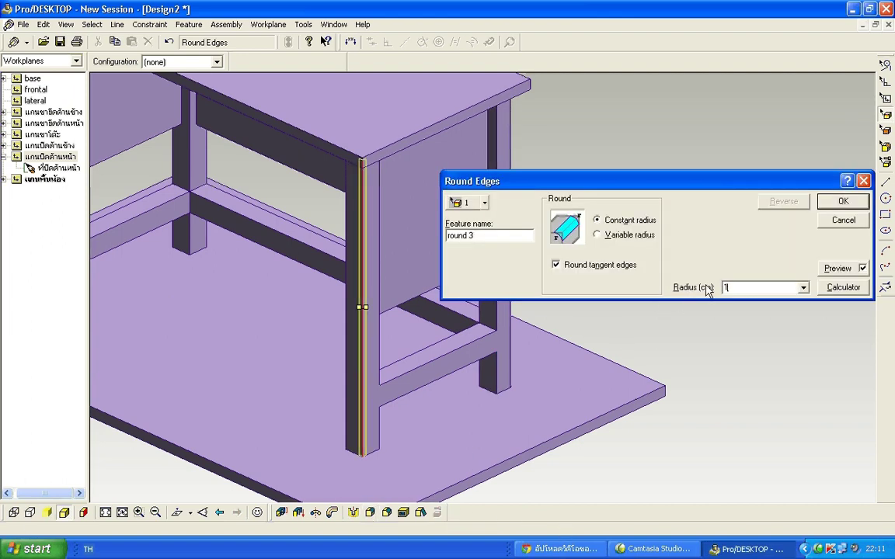
pyautogui.click(855, 205)
pyautogui.click(583, 282)
# Round the outer vertical corner edge of the remaining rear leg with a constant radius of 1 cm.
pyautogui.scroll(-4, 528, 297)
pyautogui.scroll(1, 372, 300)
pyautogui.scroll(1, 290, 273)
pyautogui.moveTo(281, 272); pyautogui.dragTo(425, 295, button='middle')
pyautogui.scroll(3, 424, 294)
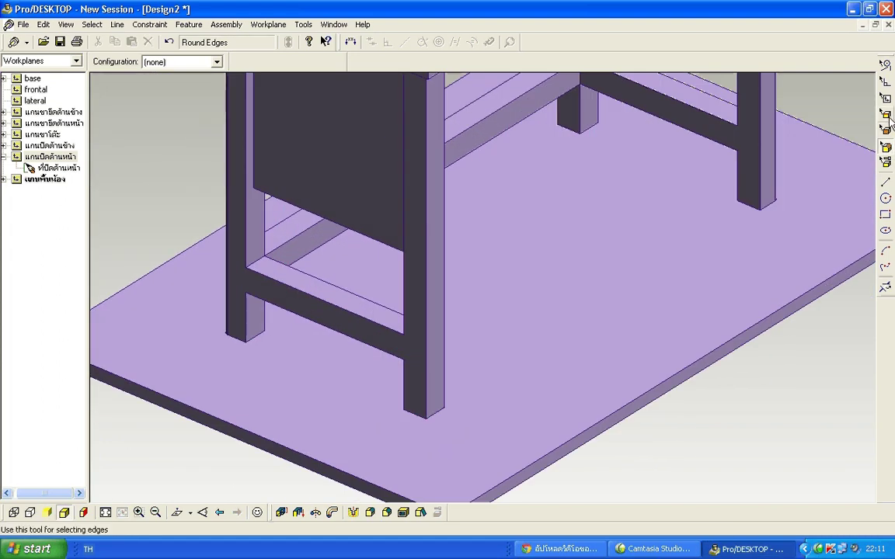
pyautogui.click(431, 281)
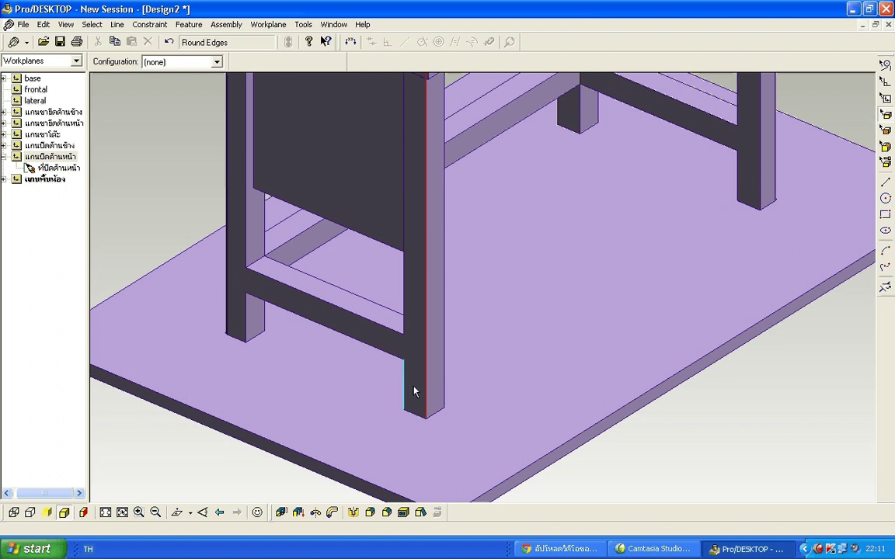
pyautogui.click(386, 512)
pyautogui.write('1')
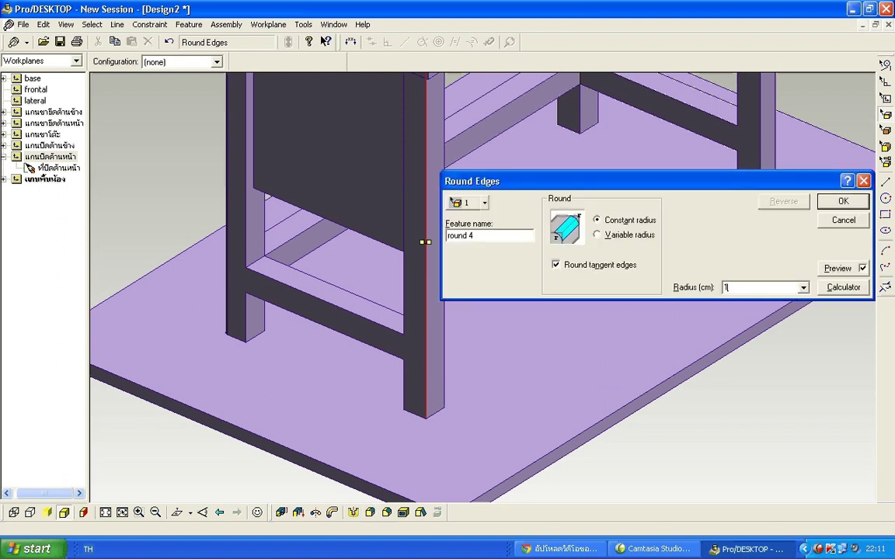
pyautogui.click(843, 202)
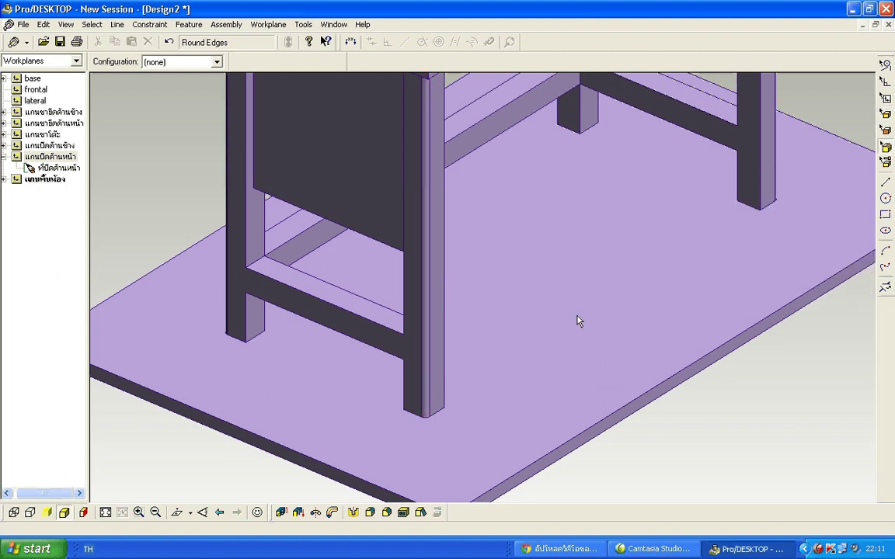
# Select the outer edges of one side brace together with the inner vertical edges of the two legs it joins.
pyautogui.scroll(-1, 577, 319)
pyautogui.scroll(2, 552, 285)
pyautogui.scroll(-2, 474, 280)
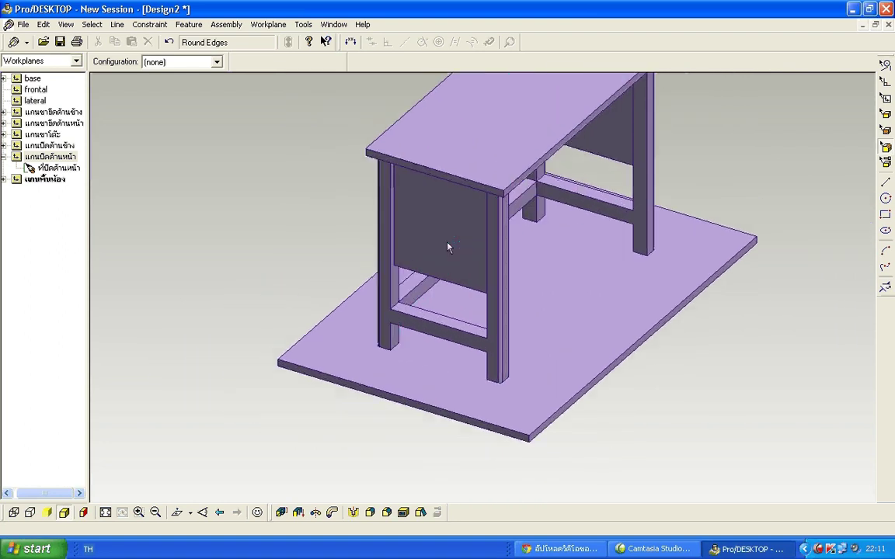
pyautogui.scroll(2, 447, 256)
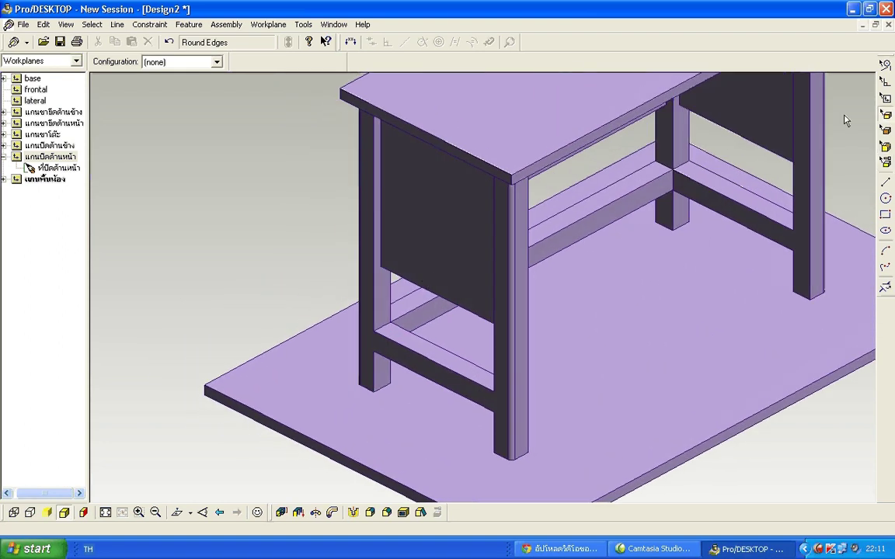
pyautogui.click(376, 332)
pyautogui.click(373, 364)
pyautogui.keyDown('shift'); pyautogui.click(373, 299); pyautogui.keyUp('shift')
pyautogui.keyDown('ctrl'); pyautogui.click(401, 346); pyautogui.keyUp('ctrl')
pyautogui.moveTo(556, 407); pyautogui.dragTo(632, 398, button='middle')
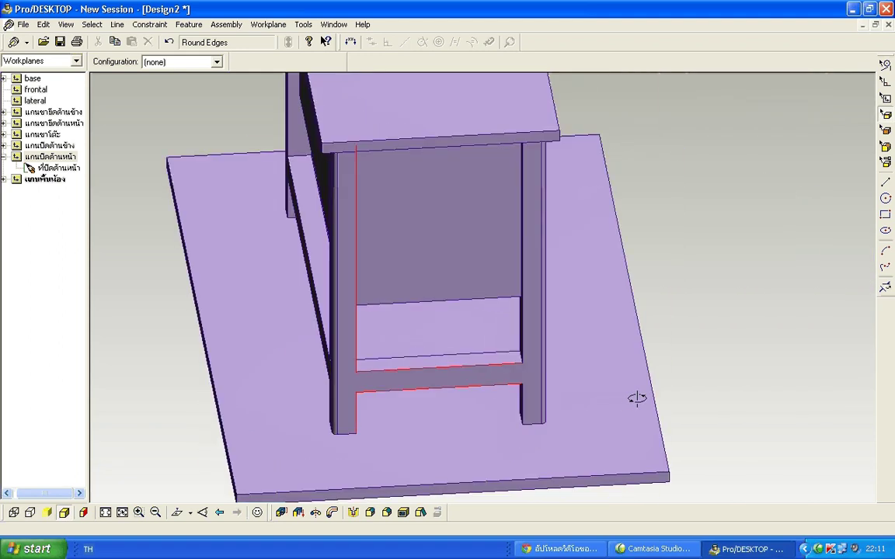
pyautogui.keyDown('ctrl'); pyautogui.click(523, 329); pyautogui.keyUp('ctrl')
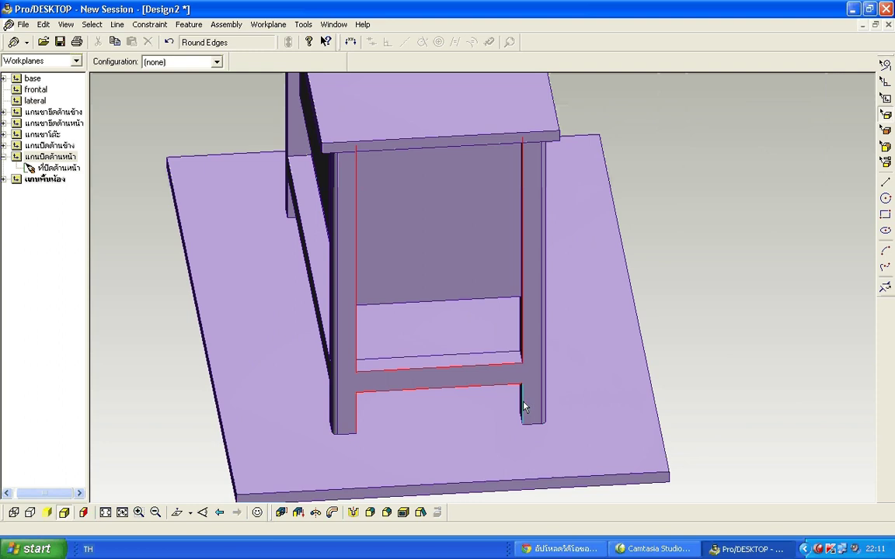